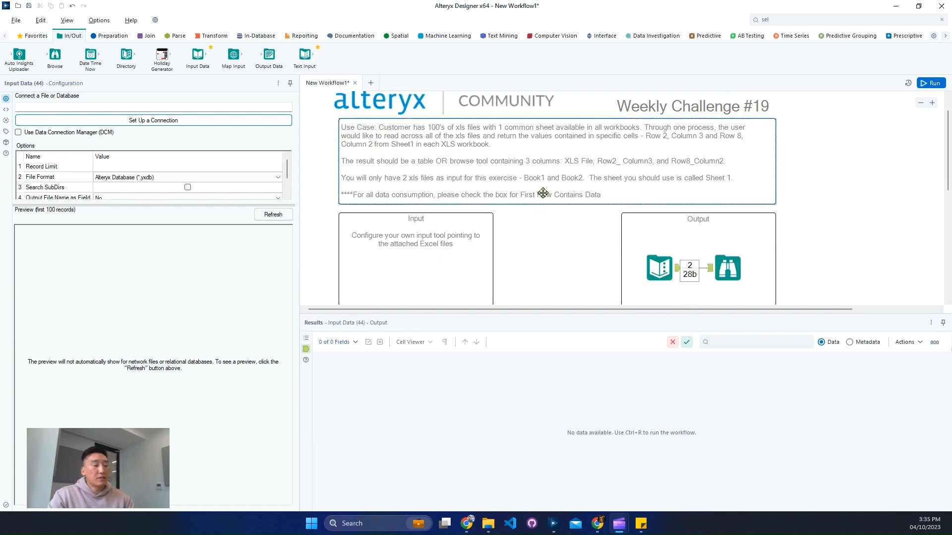
left_click_drag(513, 167, 606, 195)
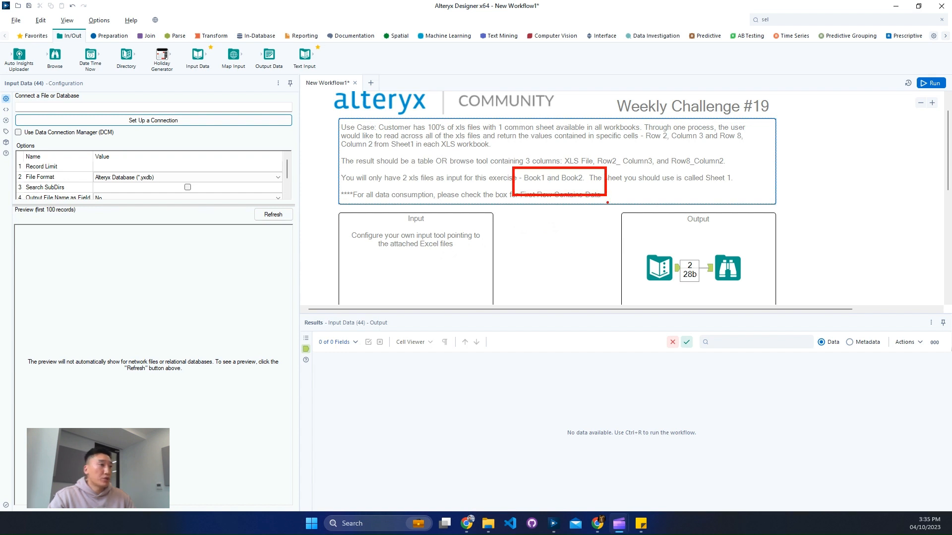
key("Escape")
Step: Set up a Microsoft Excel file connection for the Input Data tool and browse to Downloads > AC19 with all Excel file types listed
scroll(557, 245, "down", 2)
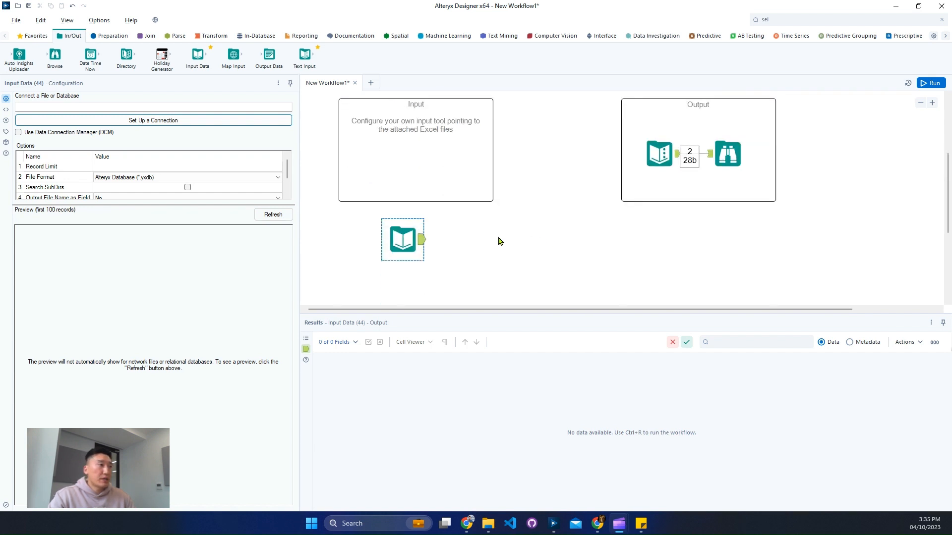
left_click(399, 237)
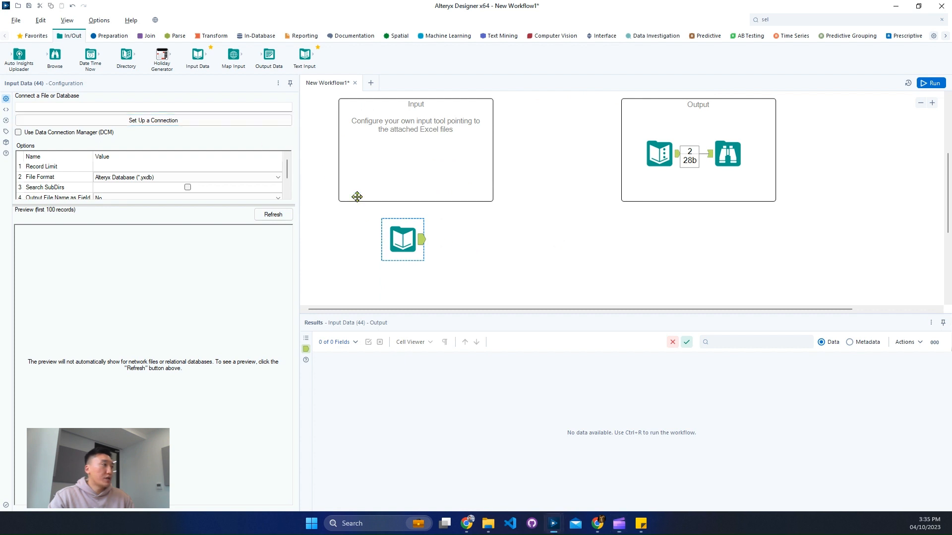
left_click(159, 122)
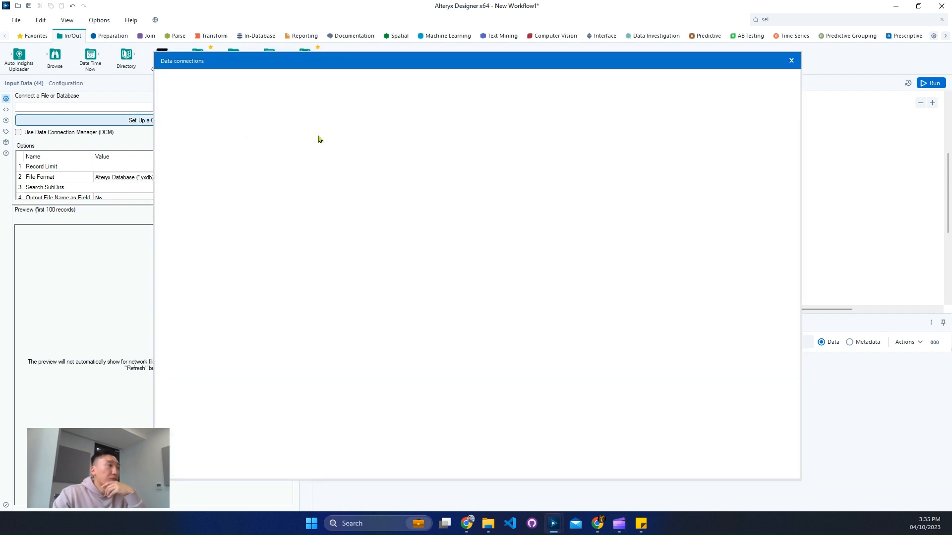
left_click(223, 120)
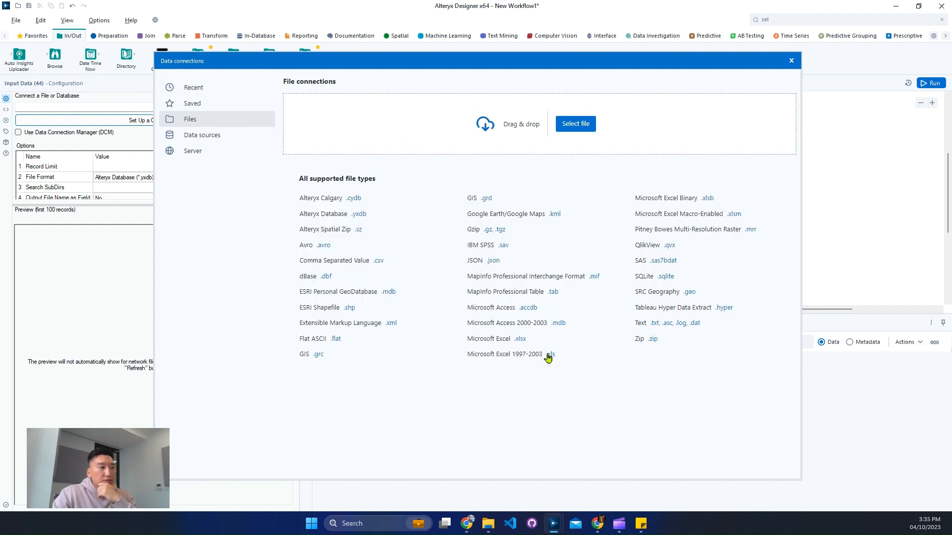
left_click(519, 340)
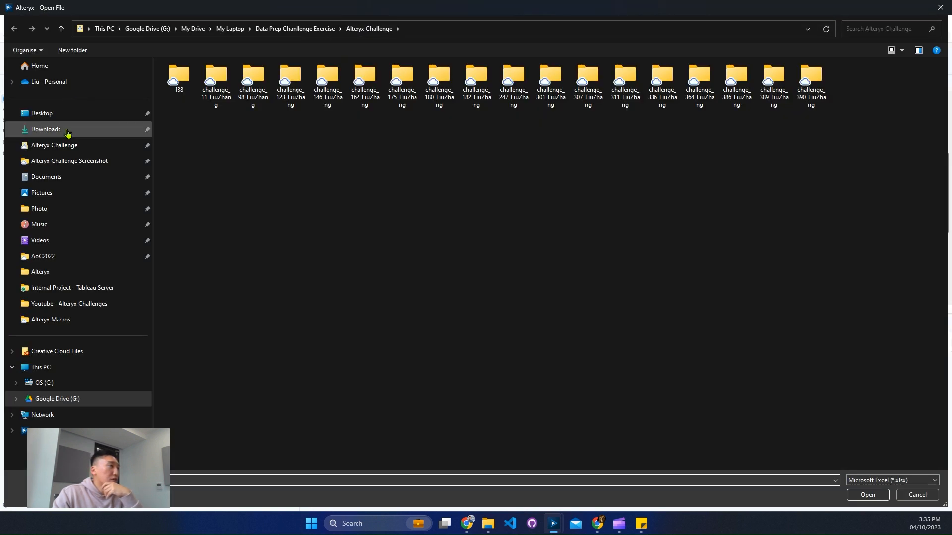
double_click(210, 128)
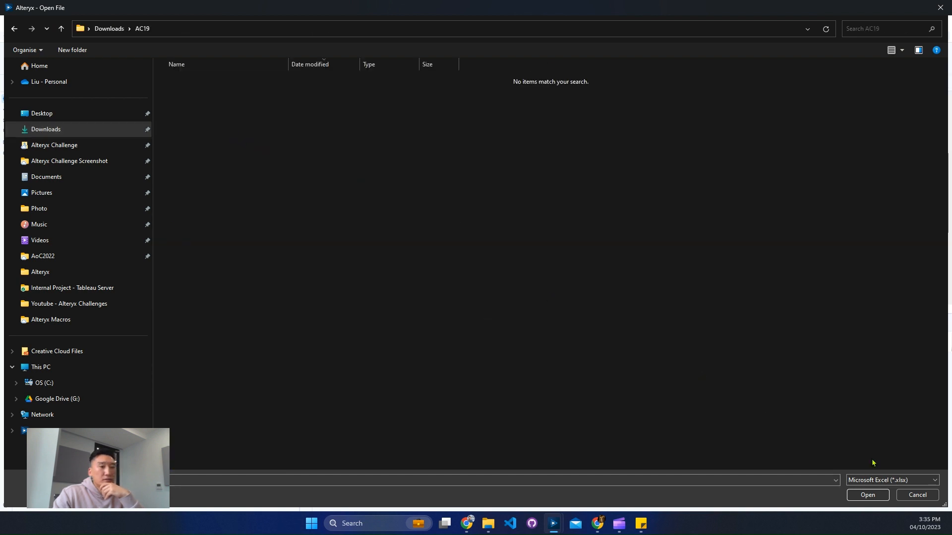
left_click(877, 480)
left_click(882, 497)
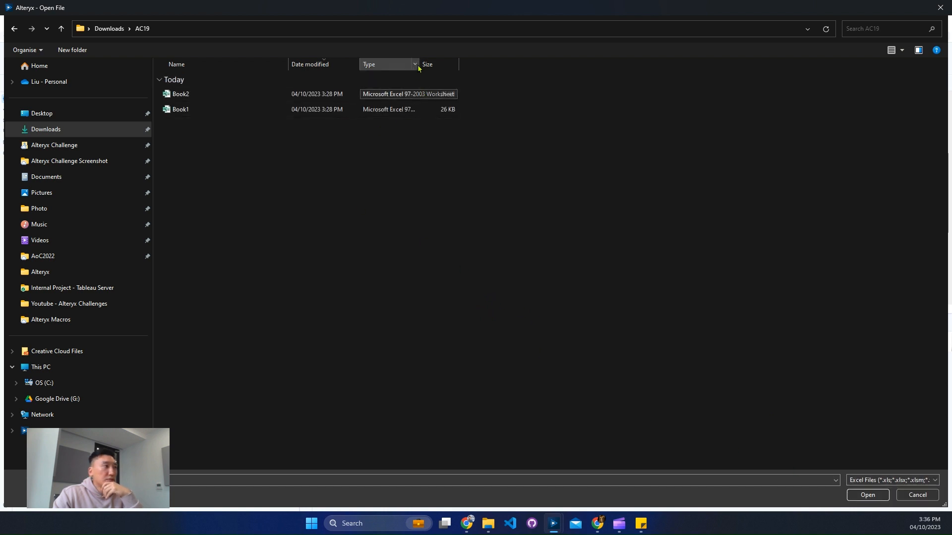
Step: Load Sheet1 of Book1 into the Input Data tool and run the workflow
left_click_drag(419, 66, 391, 66)
left_click(185, 110)
double_click(185, 110)
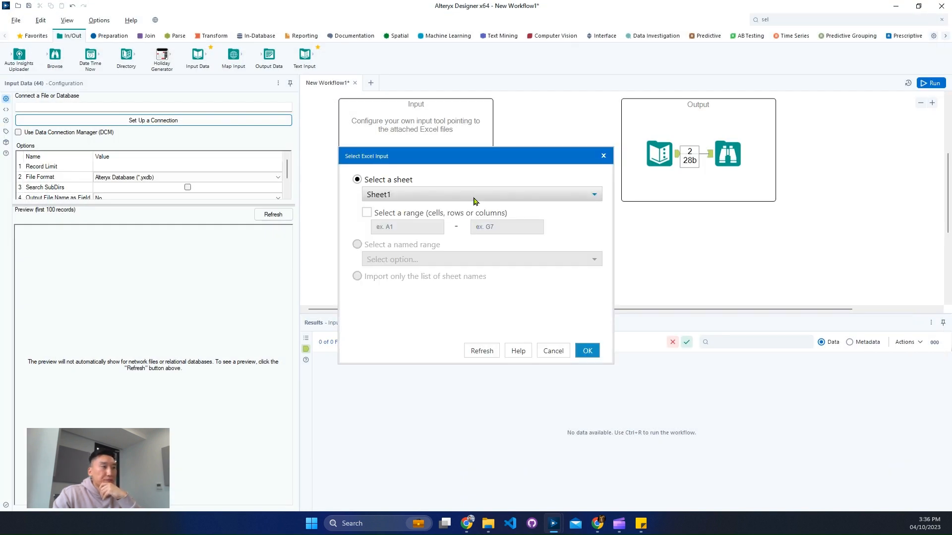
left_click(473, 195)
left_click(470, 196)
left_click(588, 351)
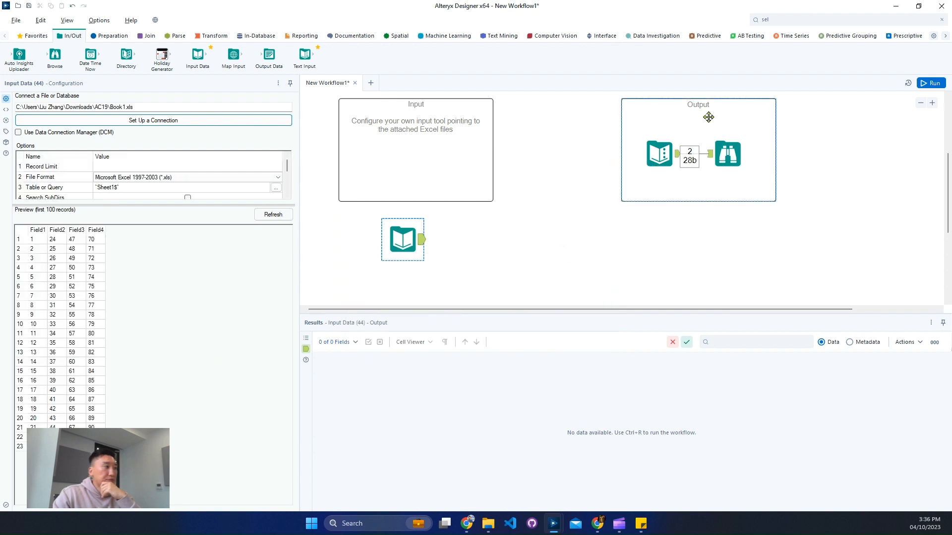
left_click(943, 83)
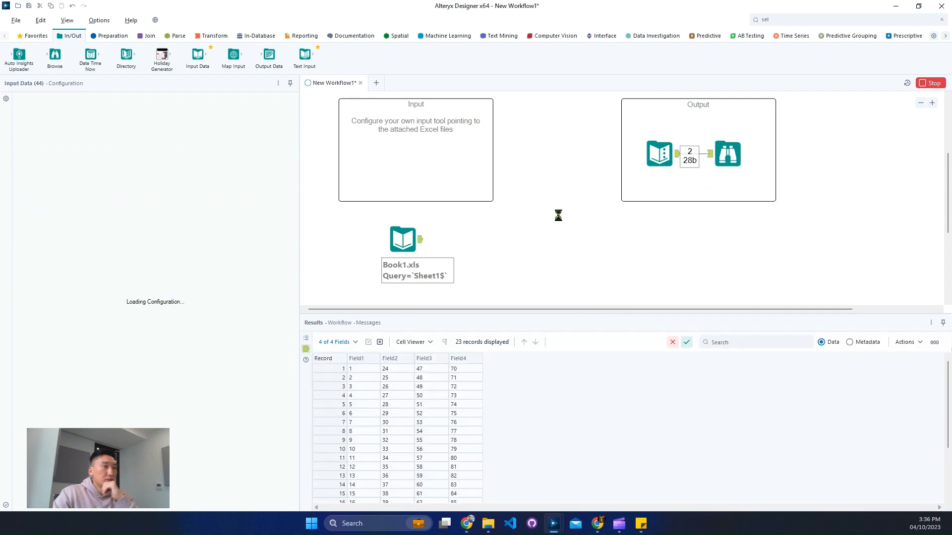
Step: Enable First Row Contains Data in the Input Data tool's options
scroll(540, 215, "up", 5)
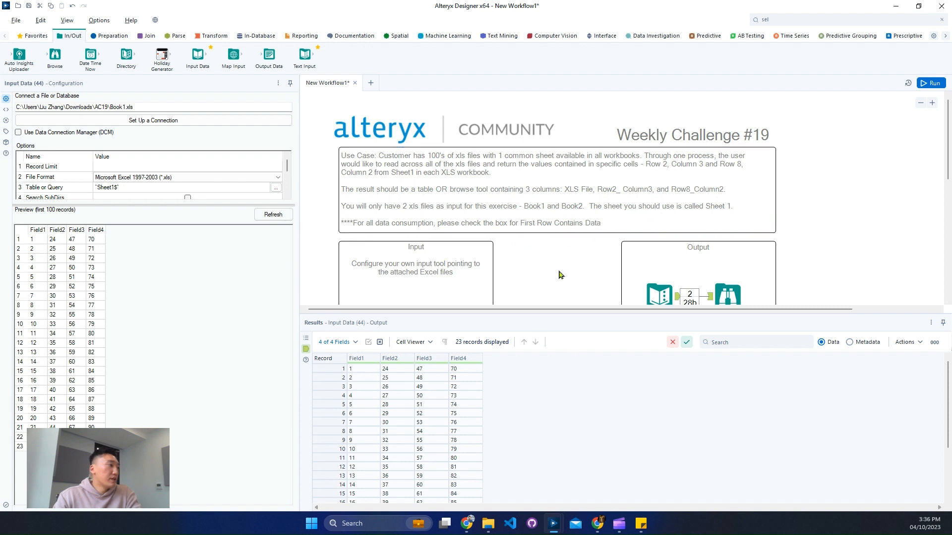
scroll(560, 274, "down", 1)
left_click(287, 196)
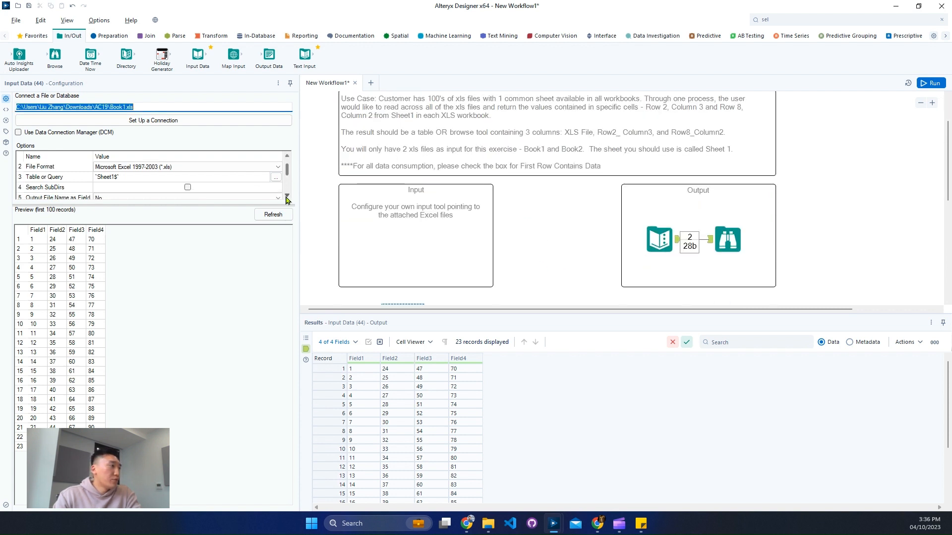
left_click(287, 197)
left_click_drag(169, 204, 166, 293)
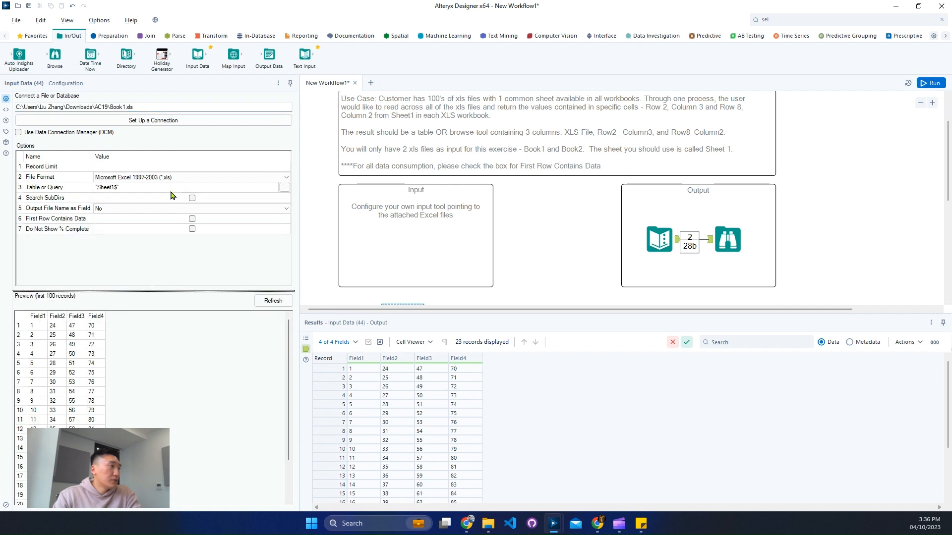
left_click(164, 188)
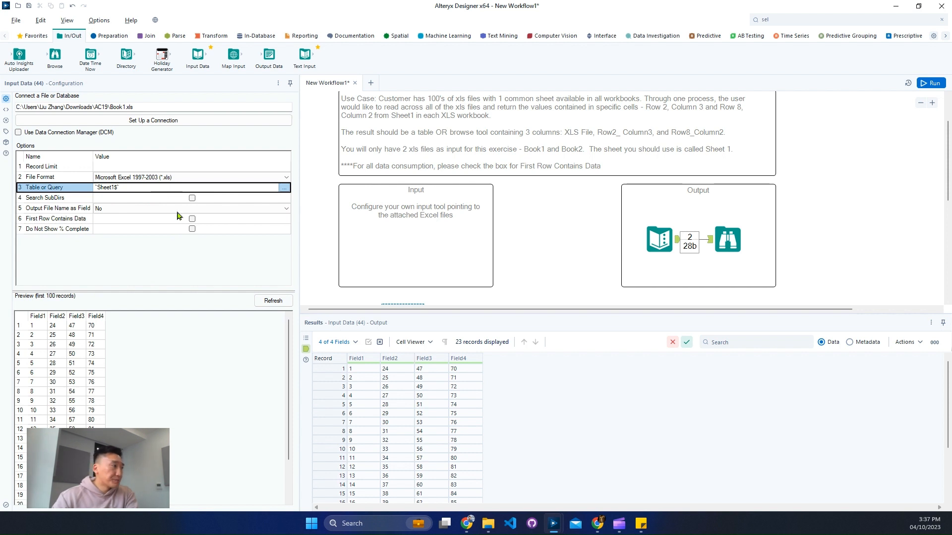
left_click(192, 220)
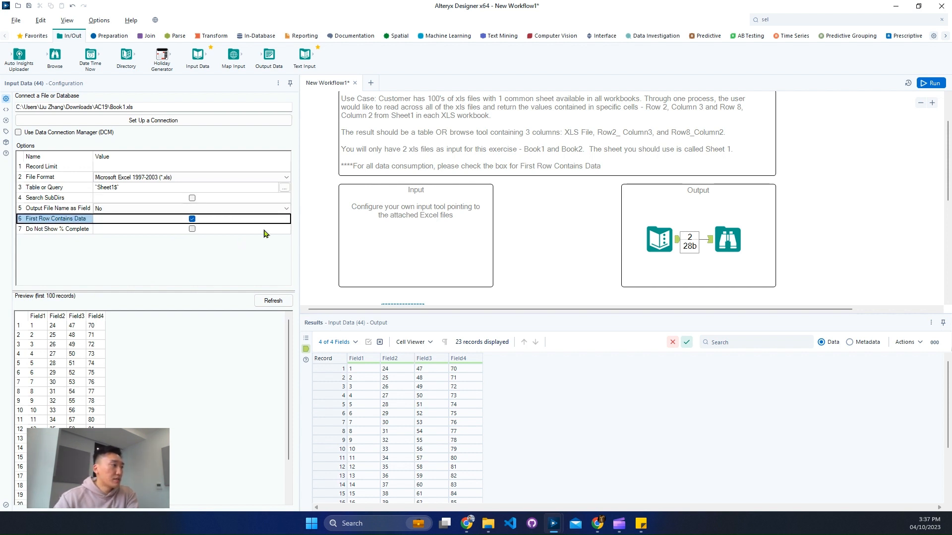
Step: Change the file name in the input path to the wildcard Book*.xls and run the workflow to check the combined records
left_click(141, 106)
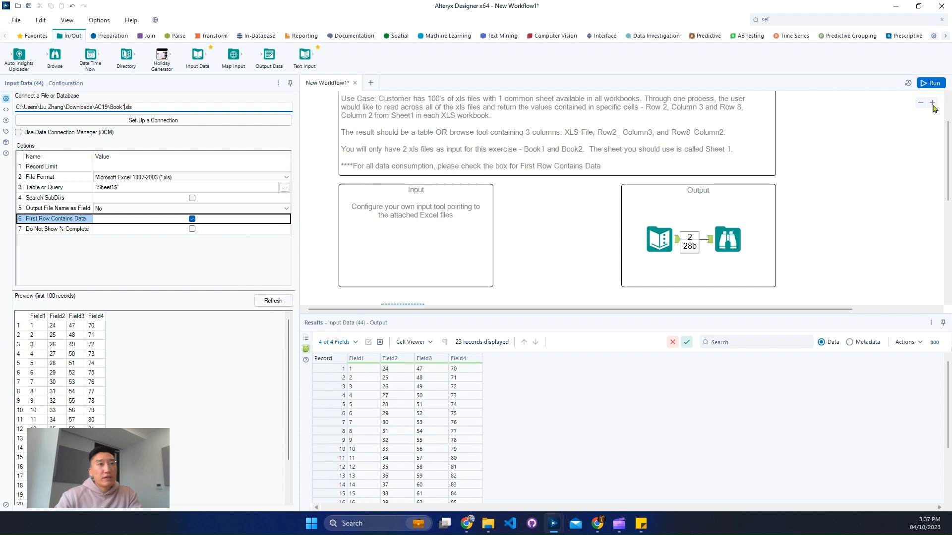
left_click(931, 83)
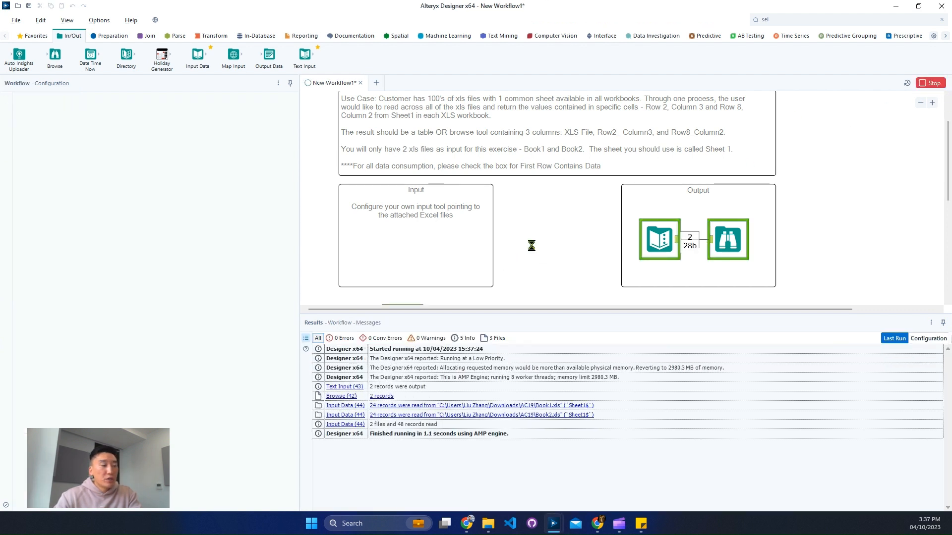
scroll(530, 245, "down", 3)
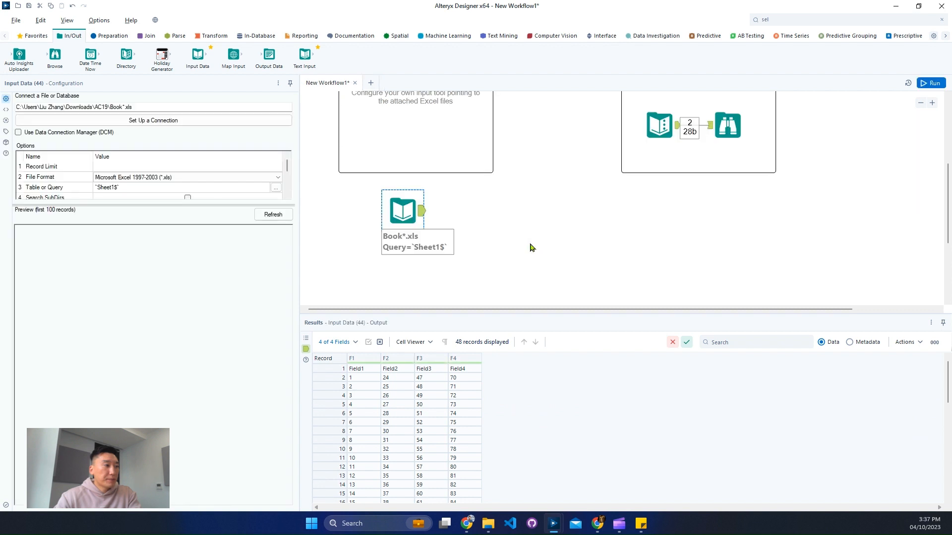
scroll(453, 460, "down", 7)
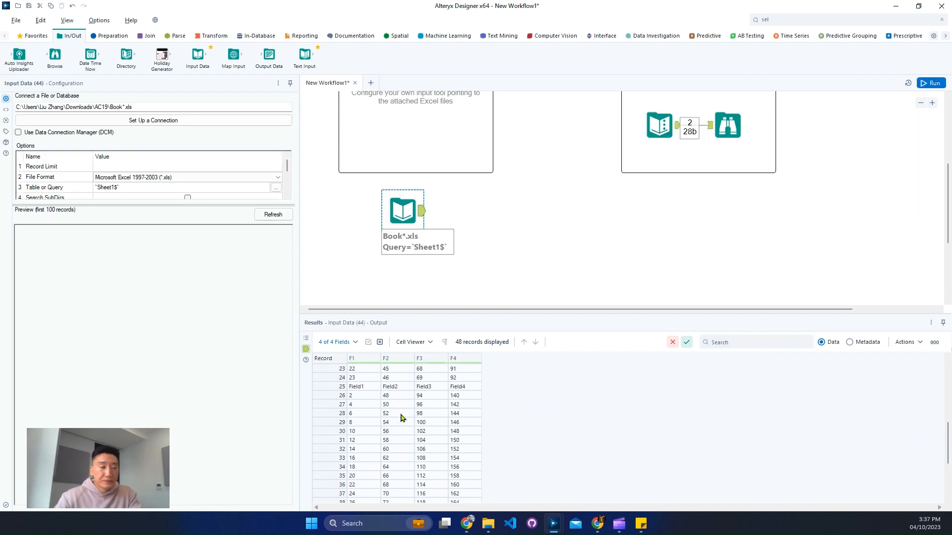
left_click(335, 387)
scroll(587, 213, "up", 3)
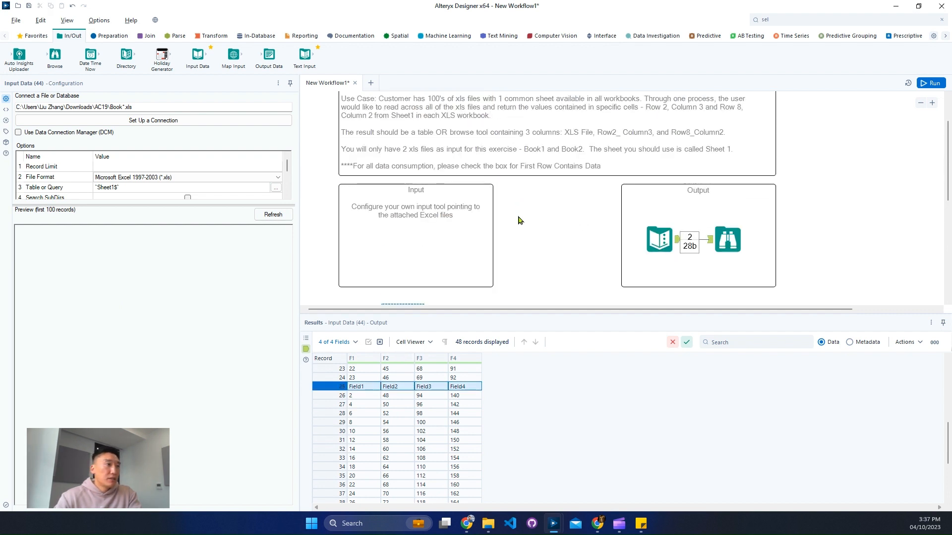
Step: Set Output File Name as Field to File Name Only for the Input Data tool and rerun the workflow to check its output
scroll(520, 235, "down", 2)
left_click(420, 272)
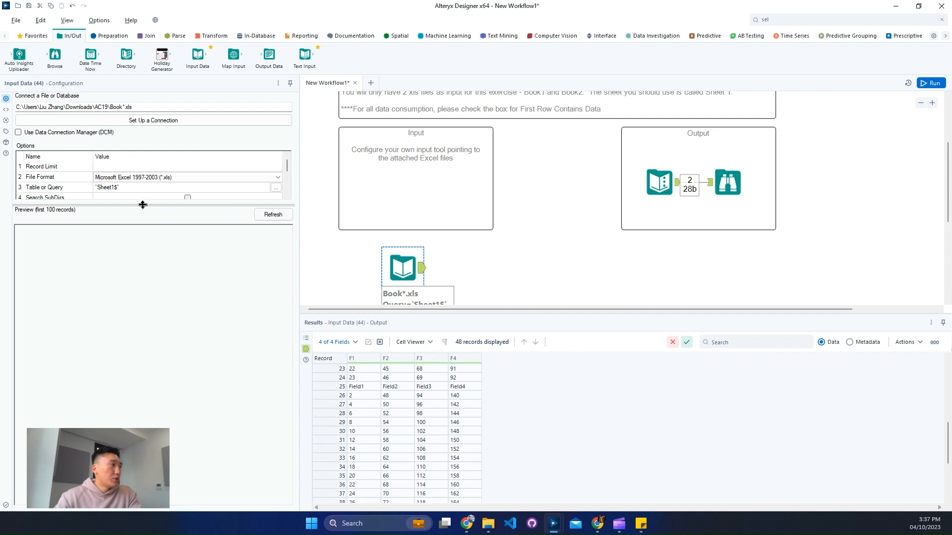
left_click_drag(142, 204, 144, 314)
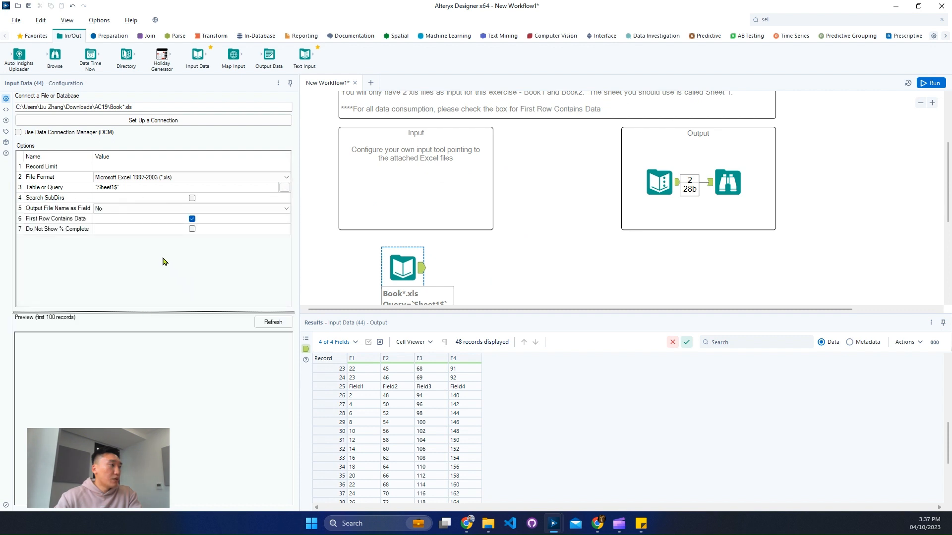
left_click(192, 208)
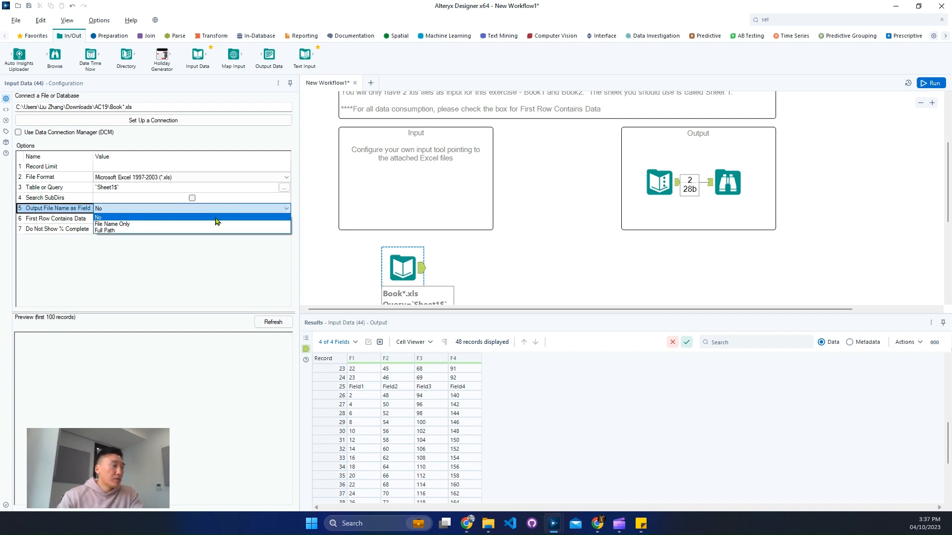
left_click(170, 225)
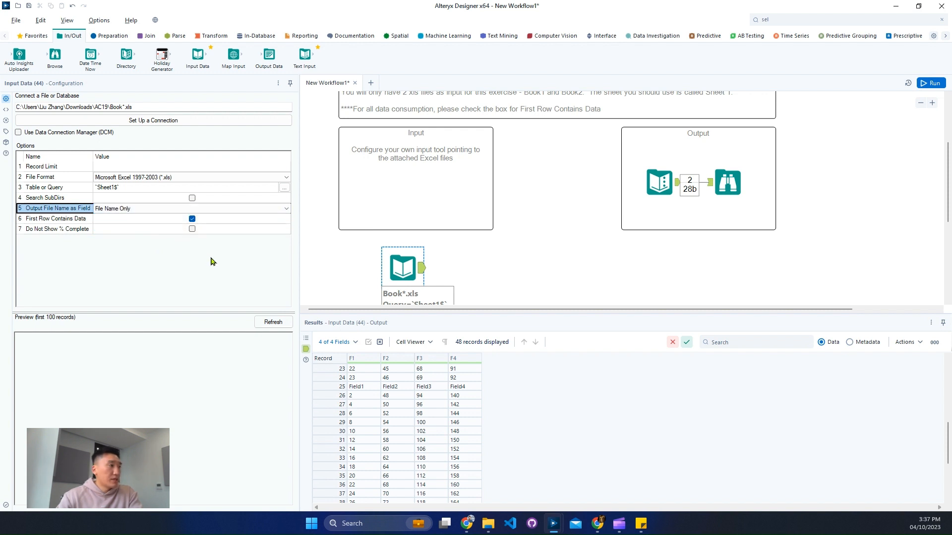
left_click(930, 83)
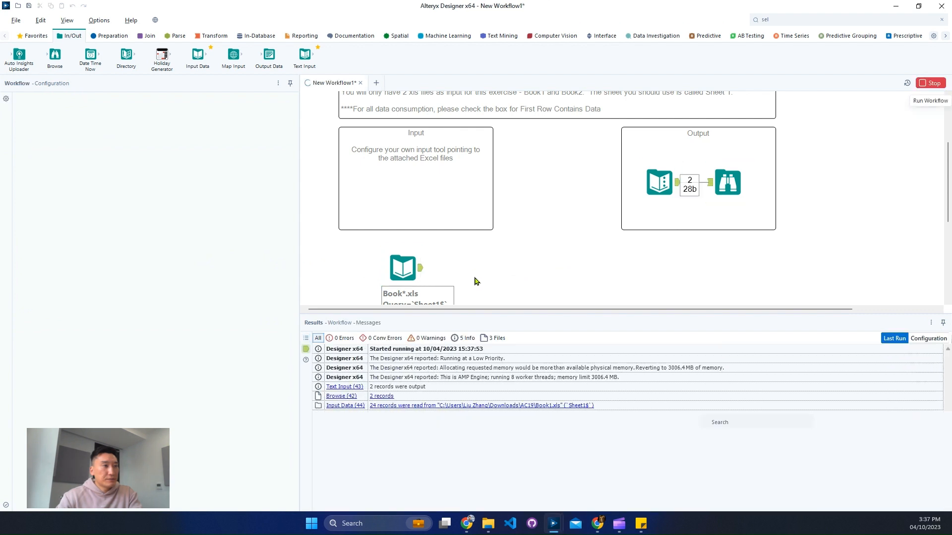
left_click(421, 268)
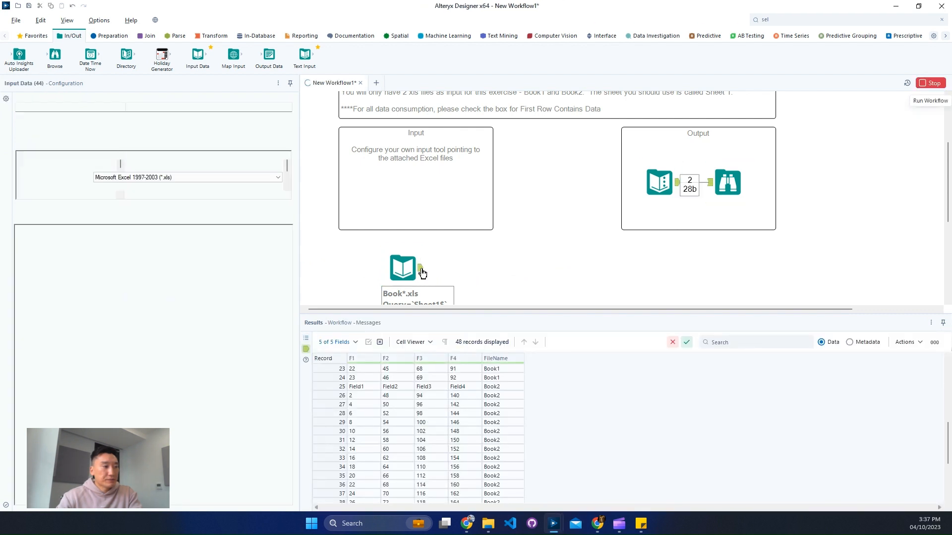
scroll(507, 401, "up", 1)
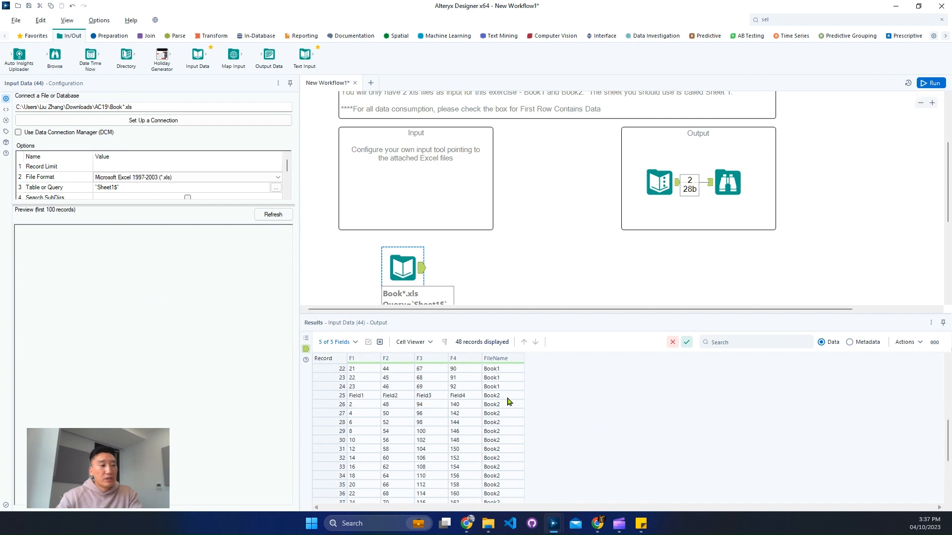
Step: Compare the expected result in the Output section's Browse tool with the records read by the Input Data tool
left_click(727, 182)
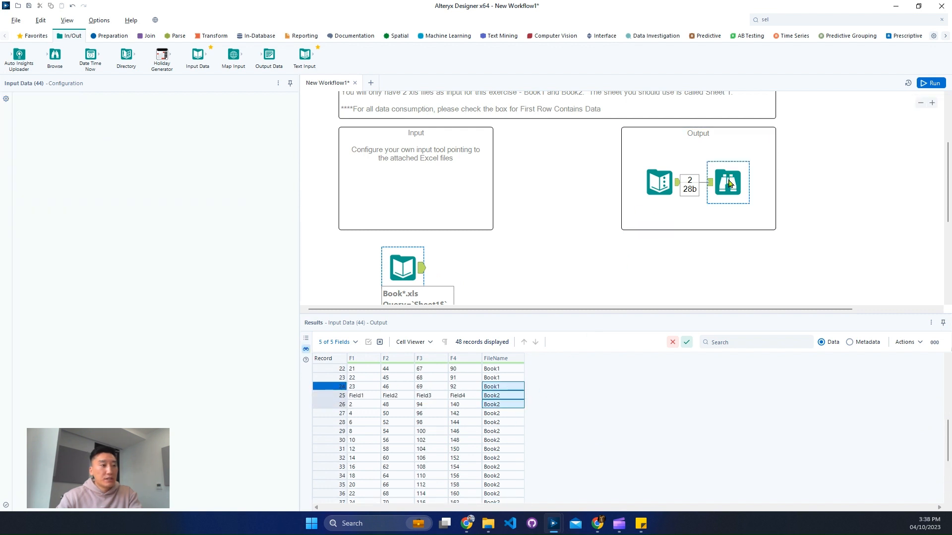
left_click_drag(369, 371, 464, 378)
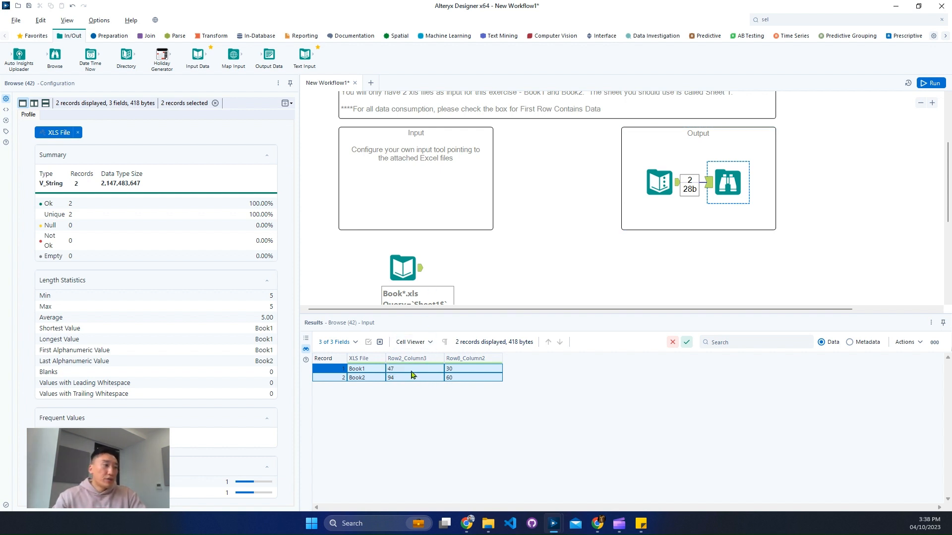
left_click(422, 278)
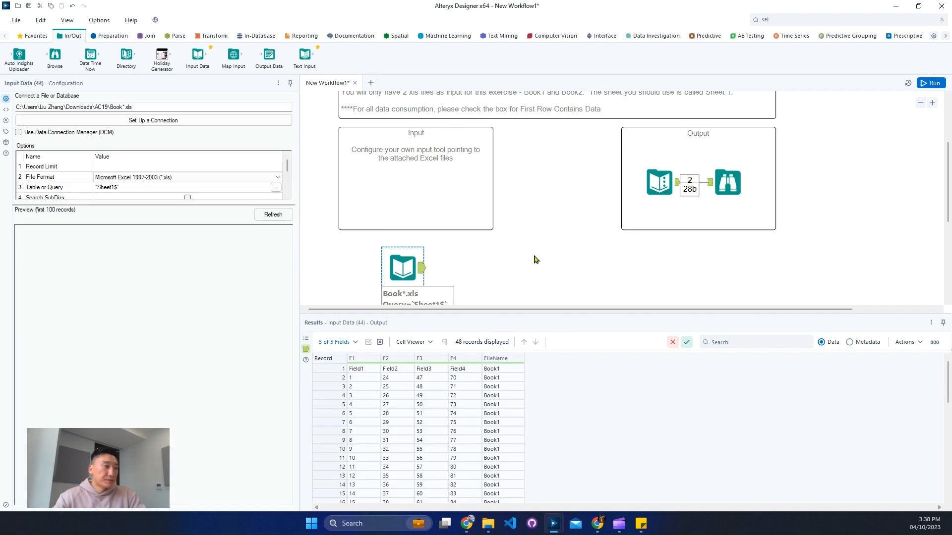
Step: Inspect the cell range options in the sheet selection for the input's Table or Query setting, and close it without changes
left_click_drag(216, 206, 203, 339)
left_click(284, 187)
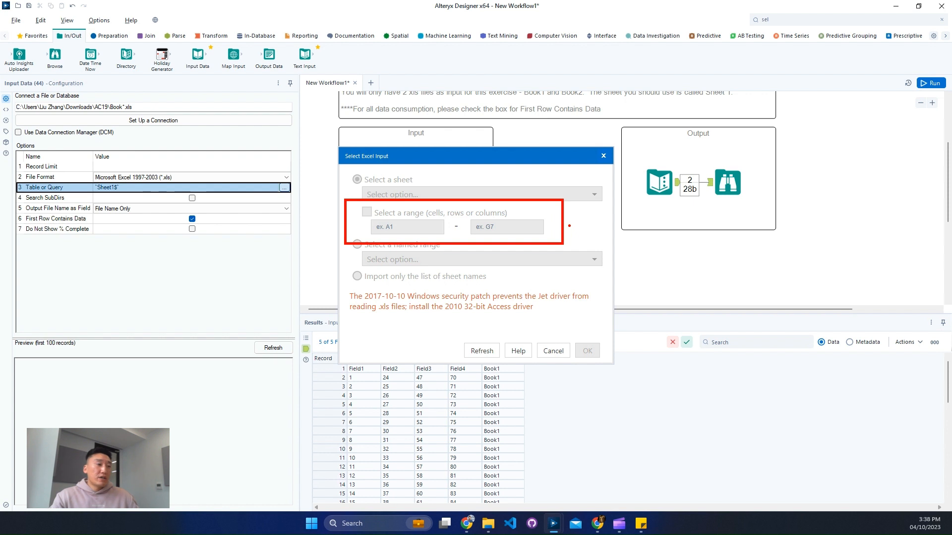
key("Escape")
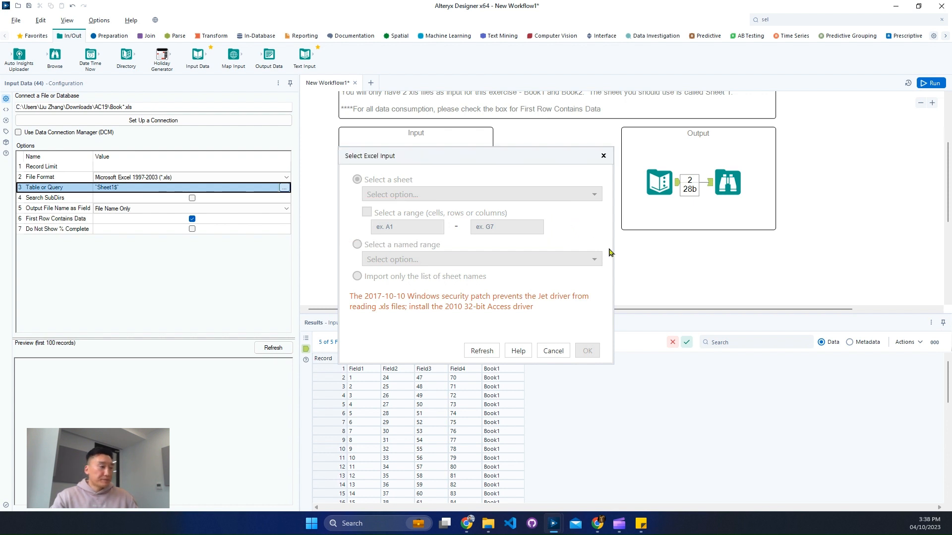
left_click(603, 156)
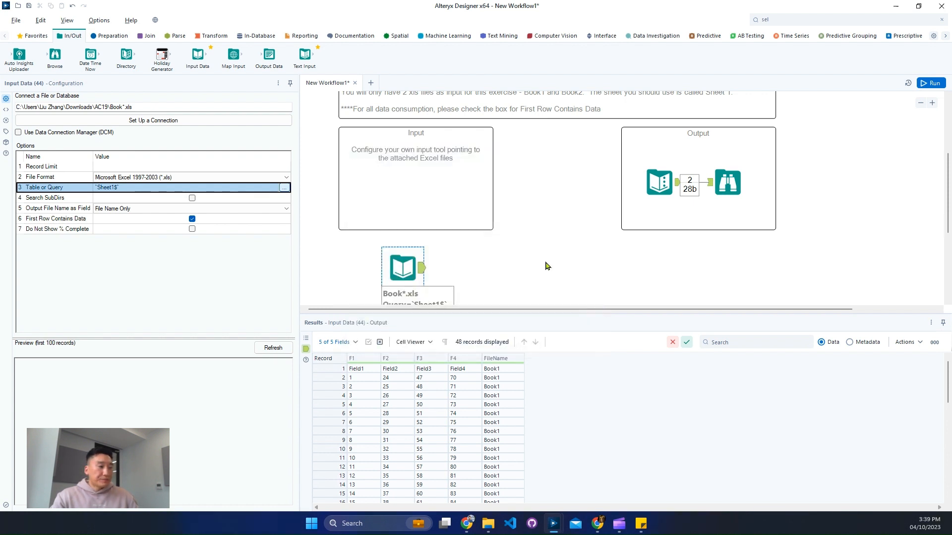
Step: Compare Book1's Row2_Column3 value in the Output section's Browse tool with the third-column cells read by the Input Data tool
scroll(546, 266, "down", 1)
left_click(378, 380)
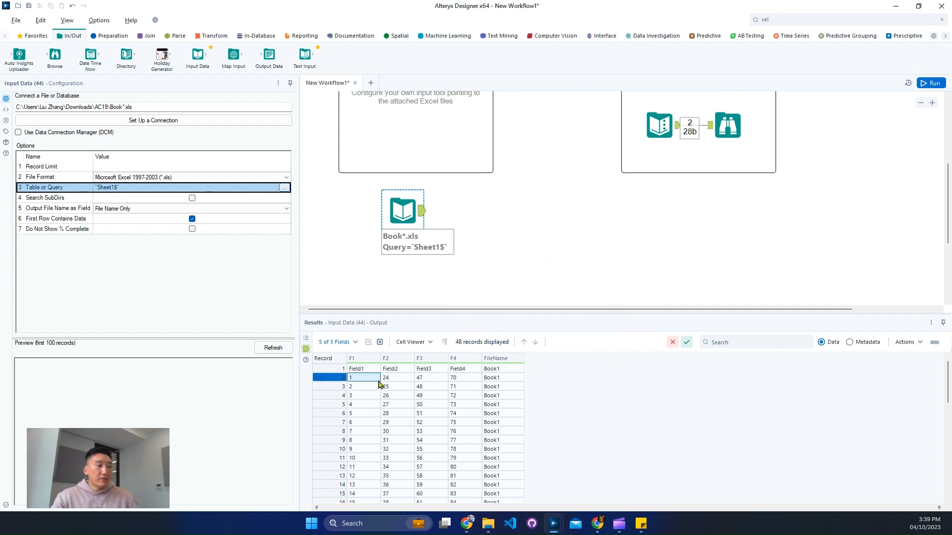
scroll(404, 405, "down", 3)
scroll(404, 405, "up", 3)
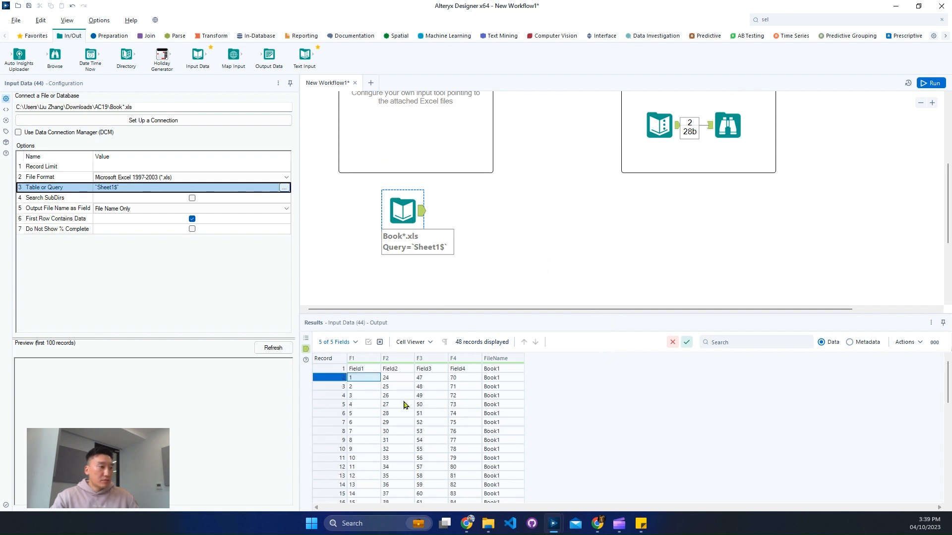
left_click(727, 126)
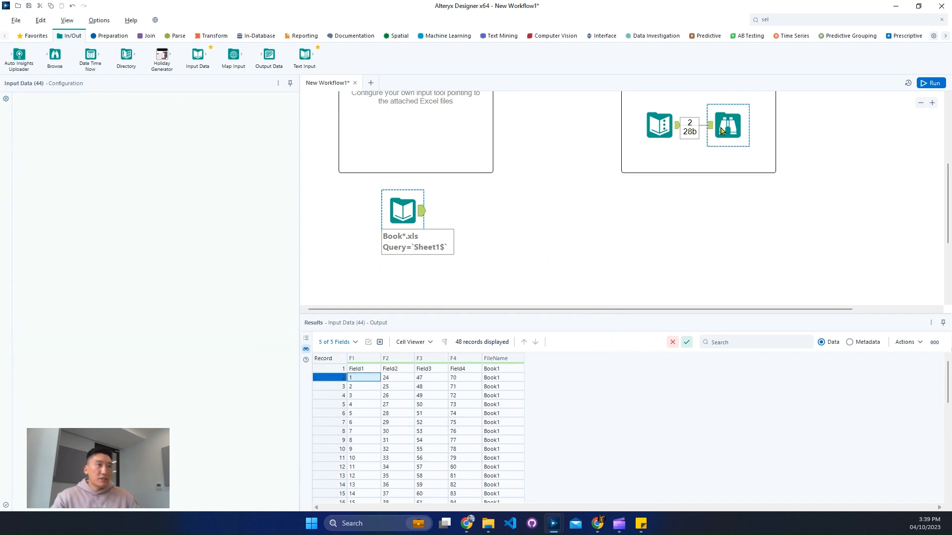
left_click(399, 371)
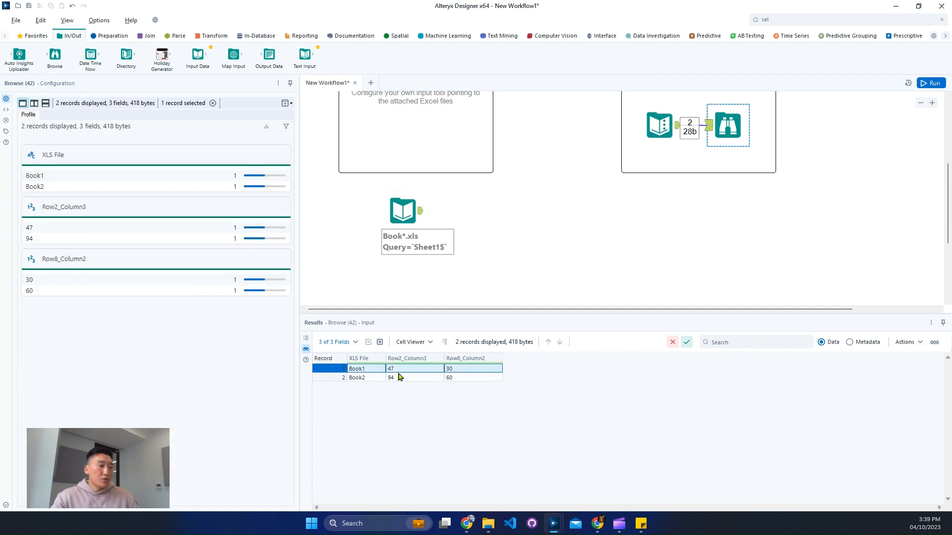
left_click(404, 211)
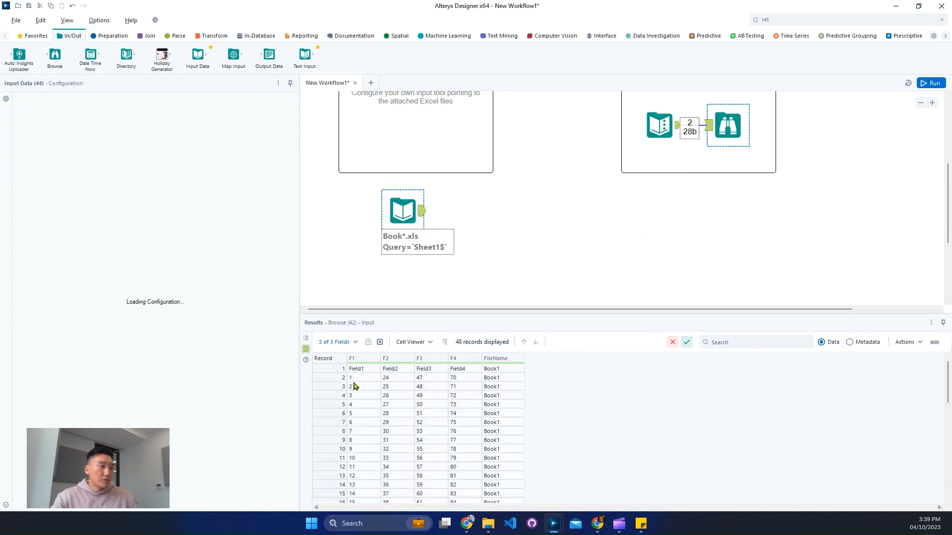
left_click(339, 387)
left_click(455, 387)
left_click(429, 387)
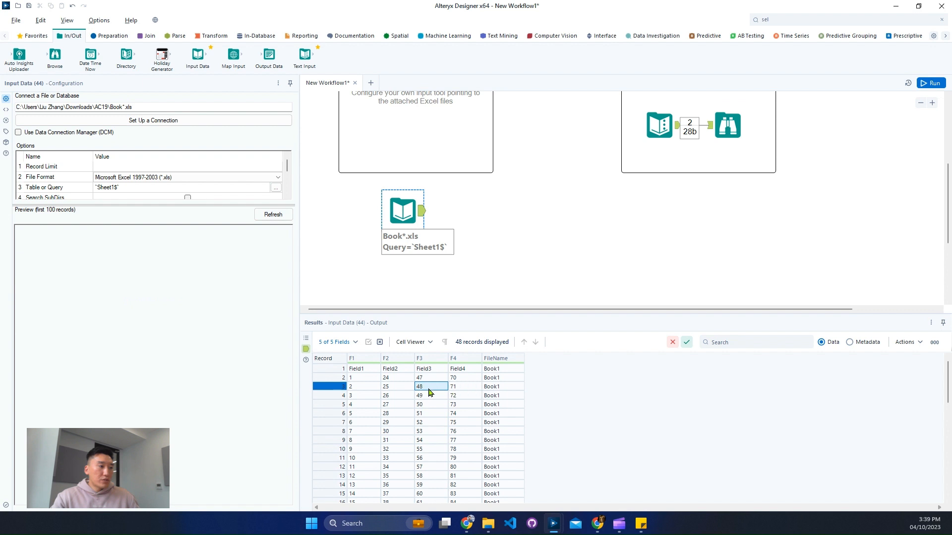
left_click(736, 125)
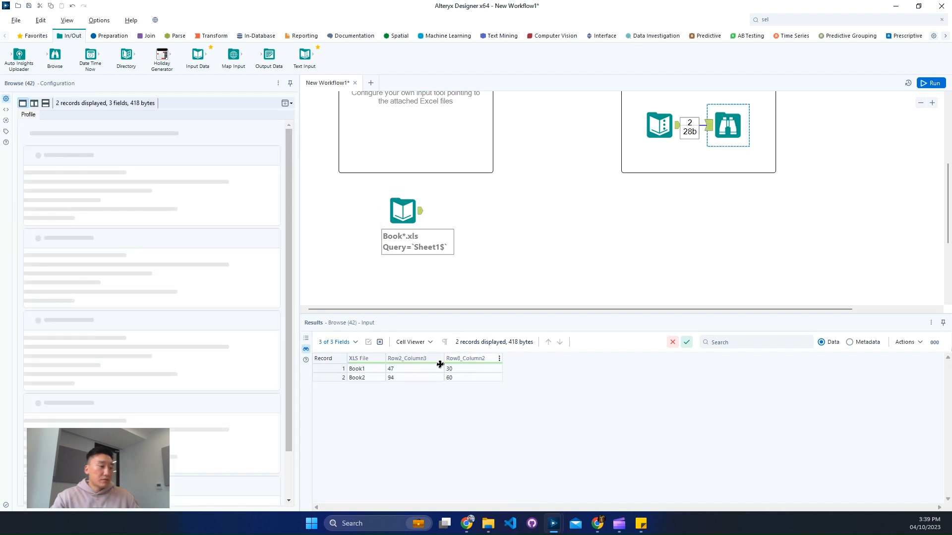
left_click(414, 369)
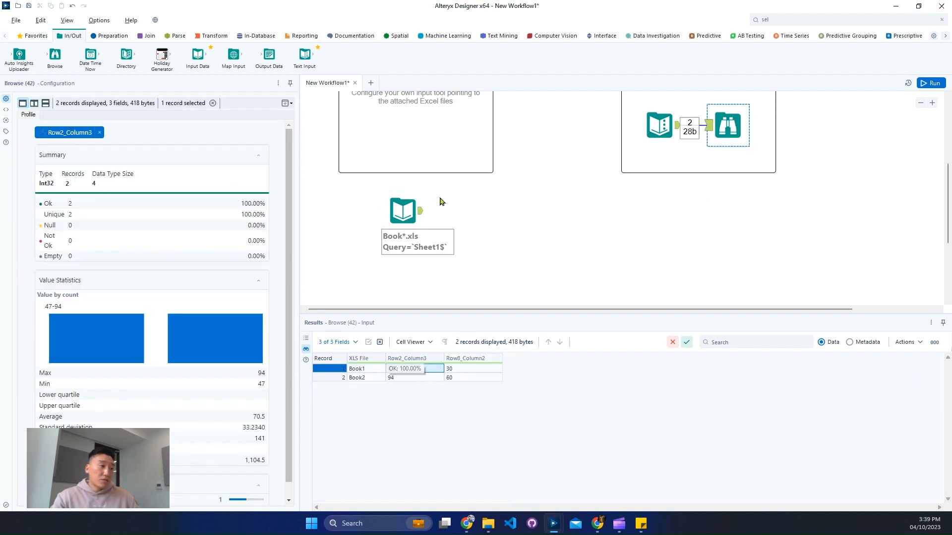
left_click(404, 214)
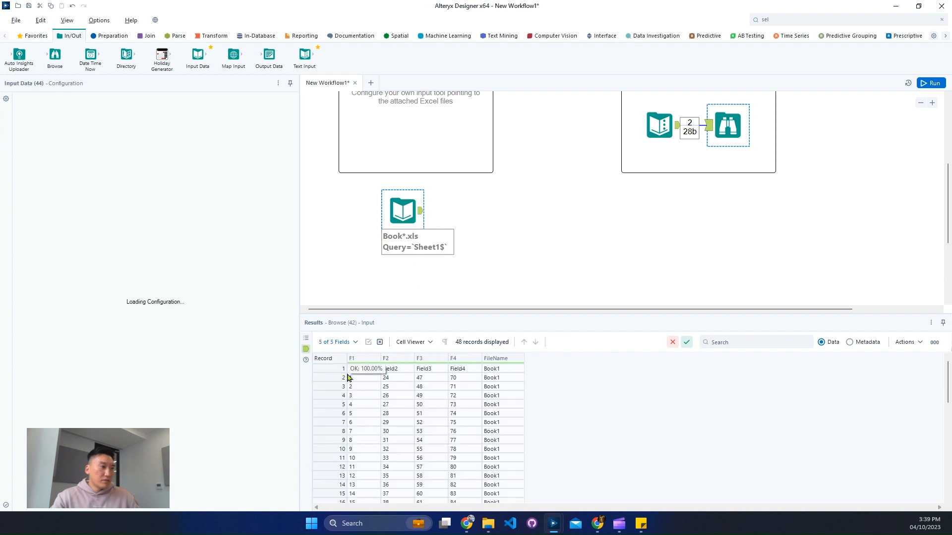
left_click(424, 370)
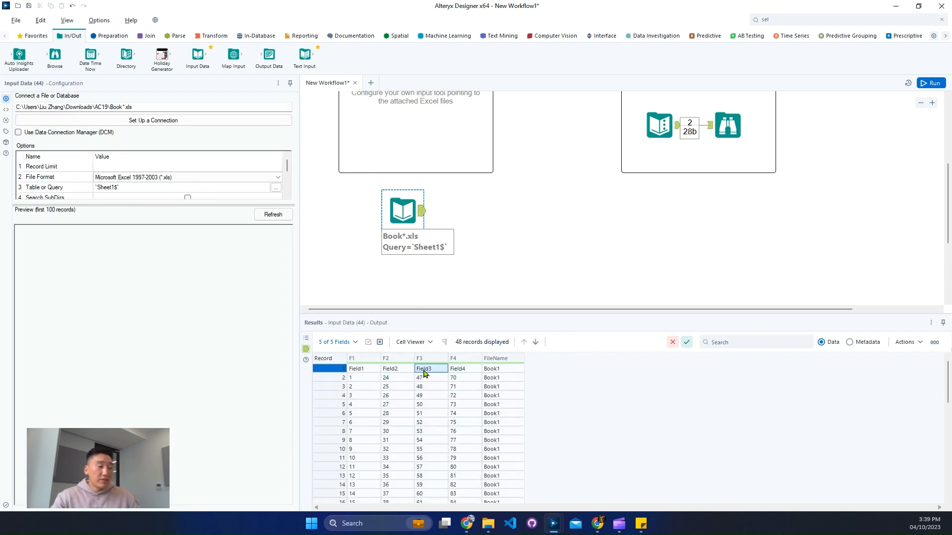
left_click(421, 377)
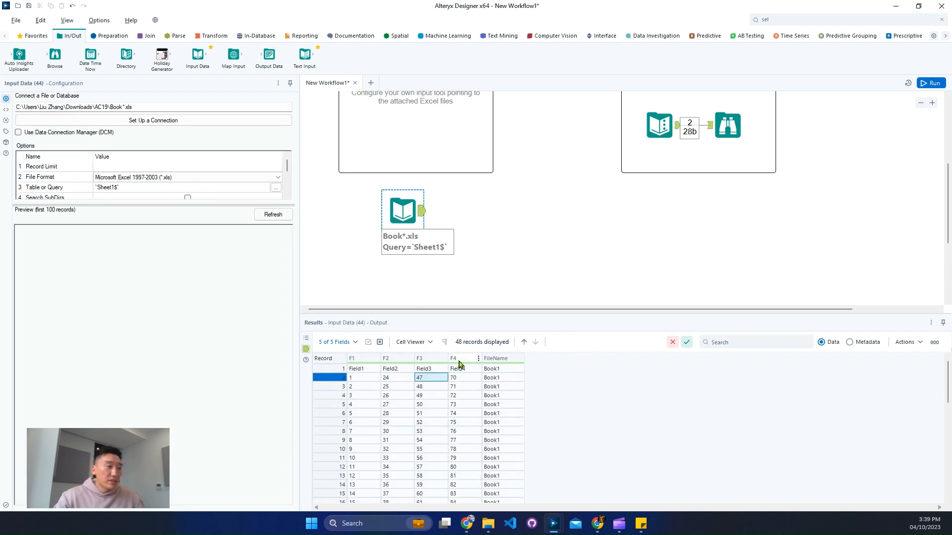
Step: Compare Book1's Row8_Column2 value in the expected output with record 8 of field F2 in the Input Data results
left_click(732, 148)
left_click(731, 132)
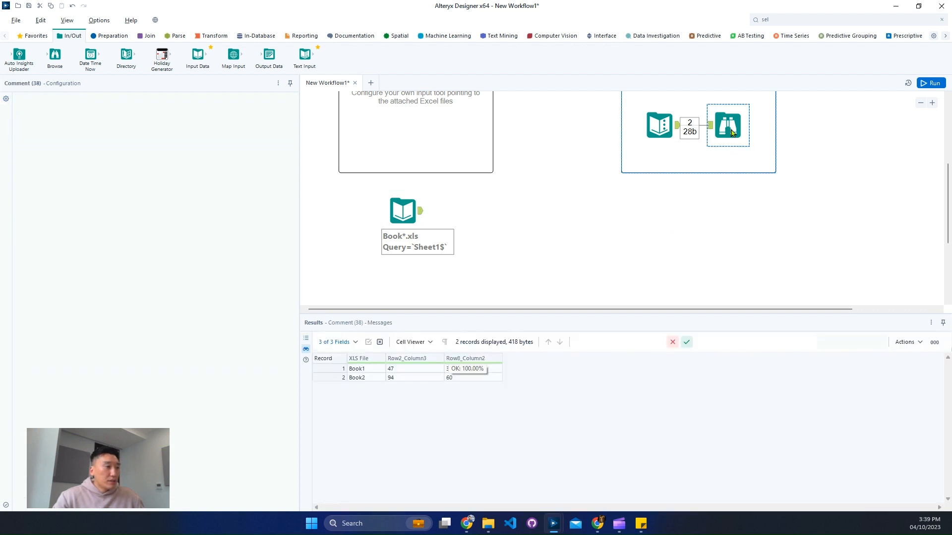
left_click(467, 369)
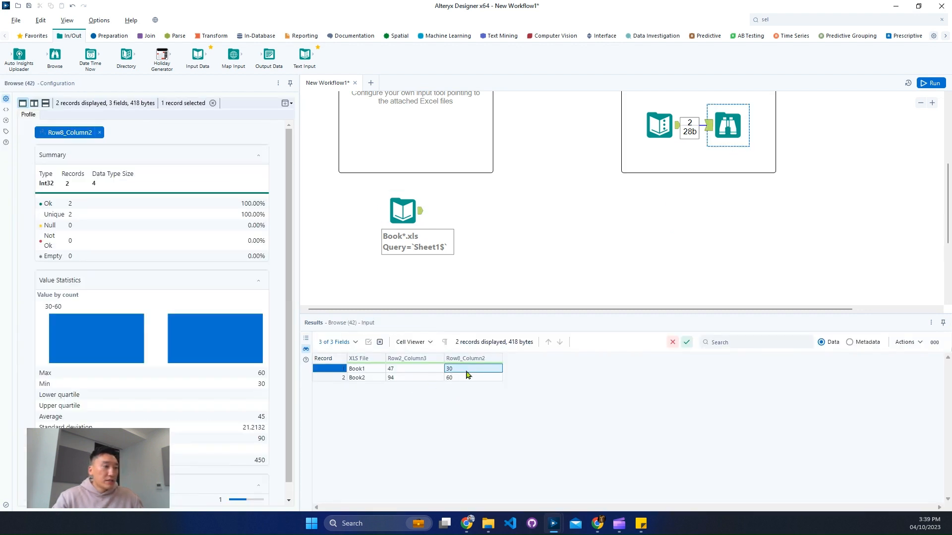
left_click(401, 214)
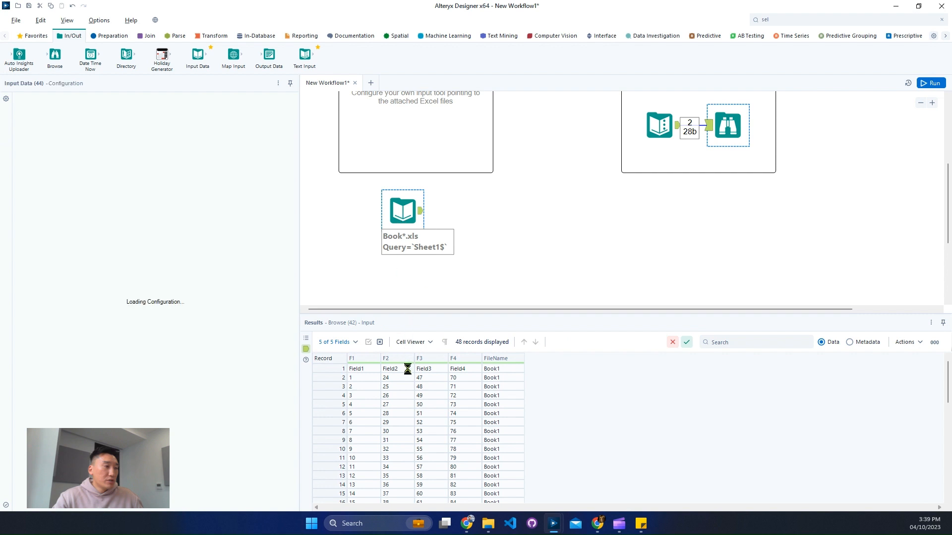
left_click(338, 430)
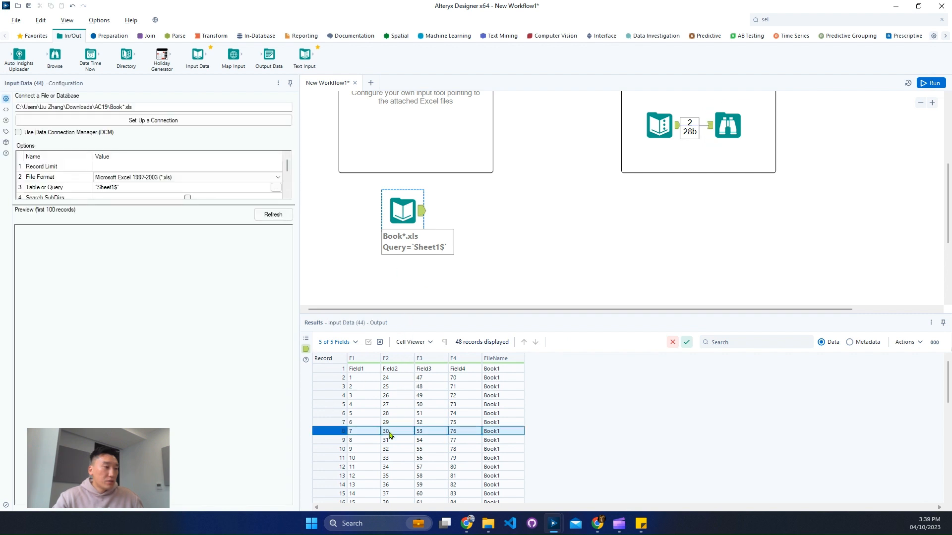
left_click(390, 434)
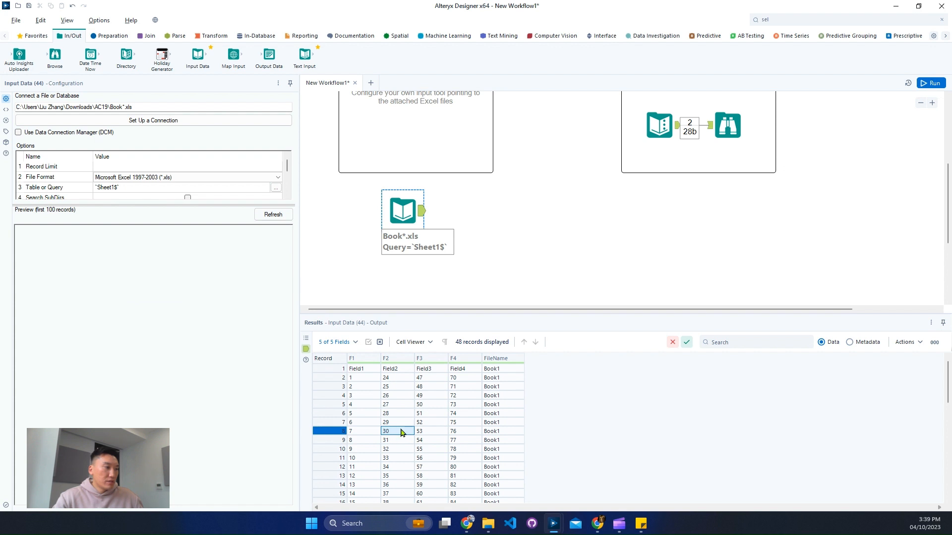
left_click(728, 141)
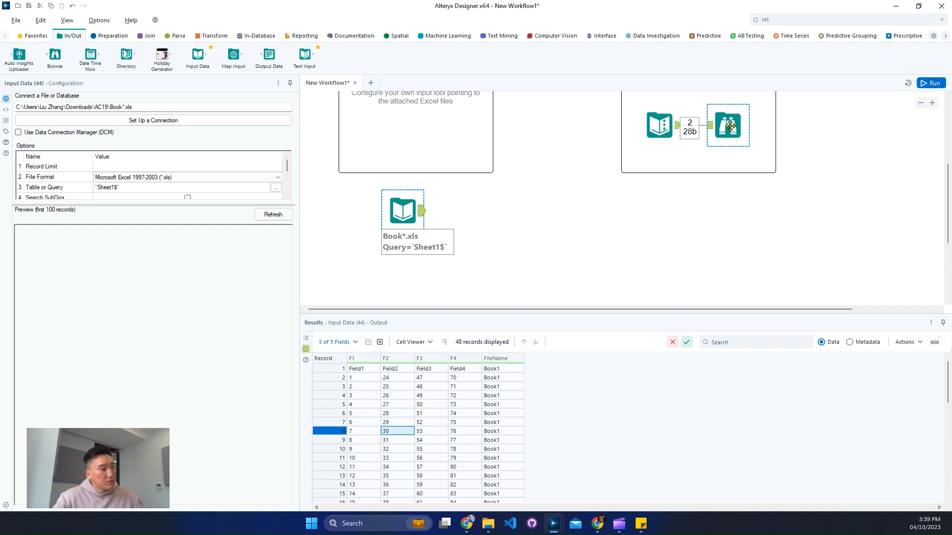
left_click(730, 126)
left_click(474, 372)
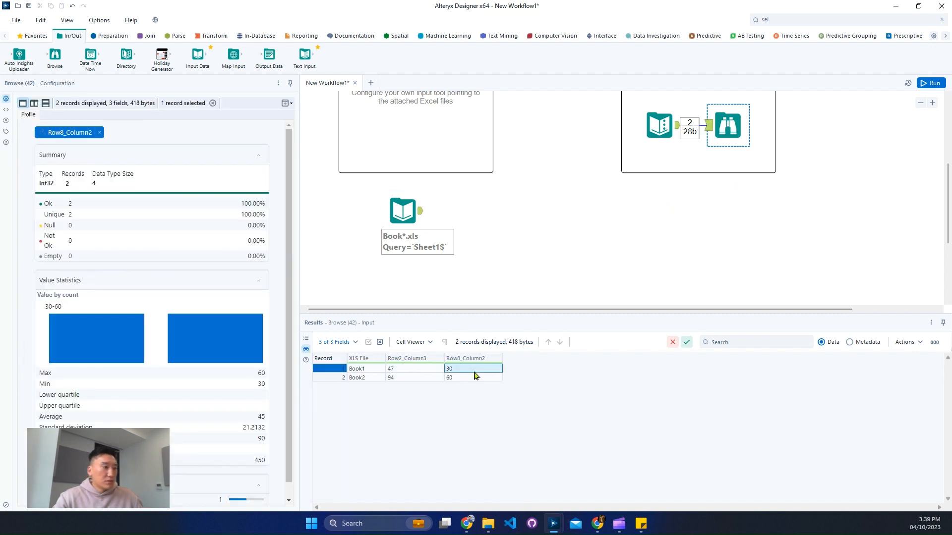
left_click(402, 210)
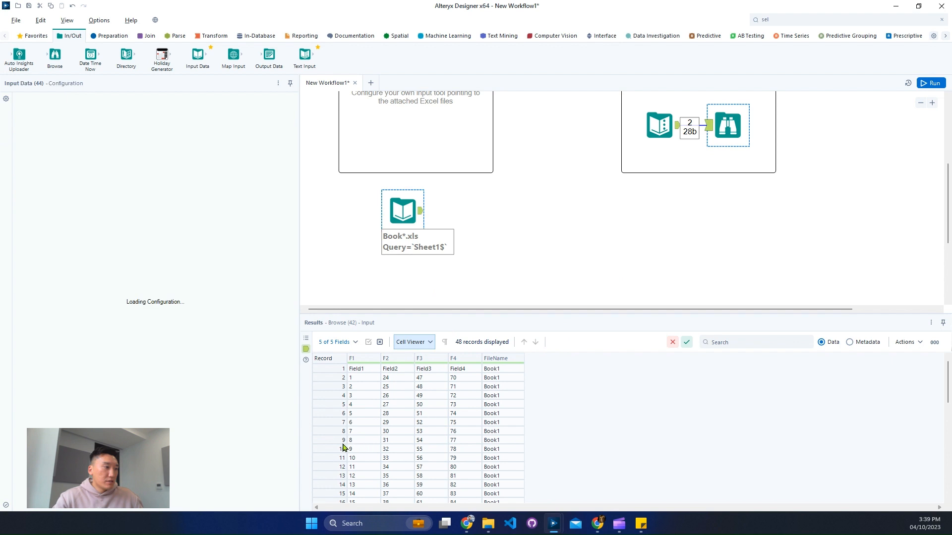
left_click(391, 430)
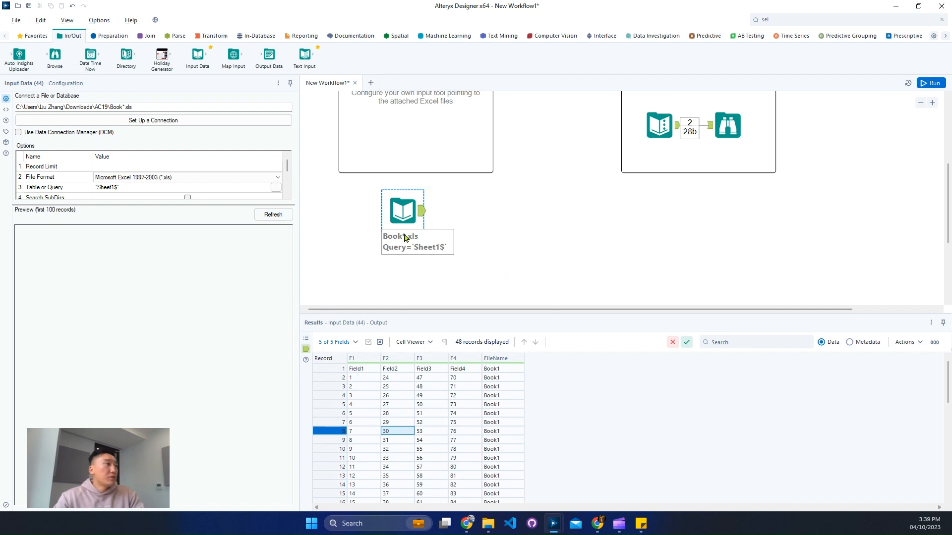
Step: Find the Tile tool with a tool search and place it after the Input Data tool, connected to its output
left_click(804, 20)
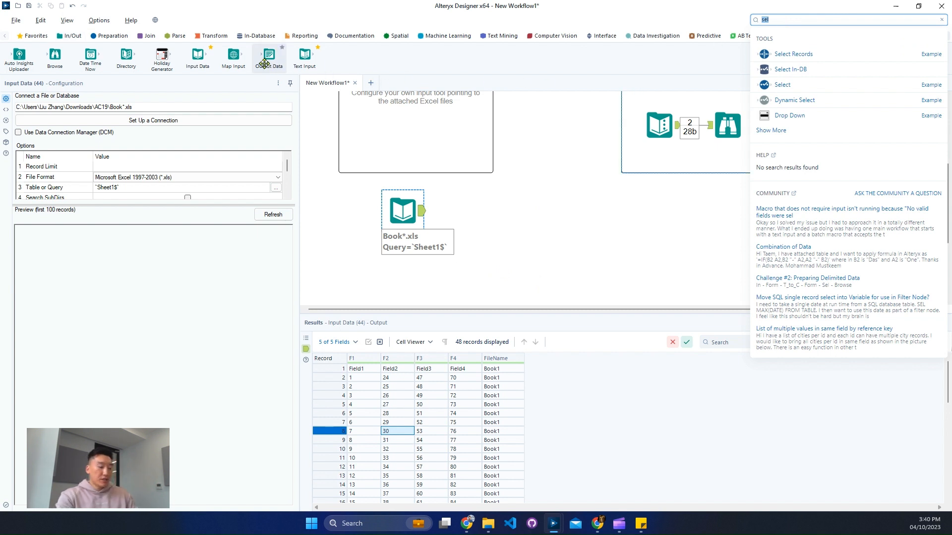
type("fil")
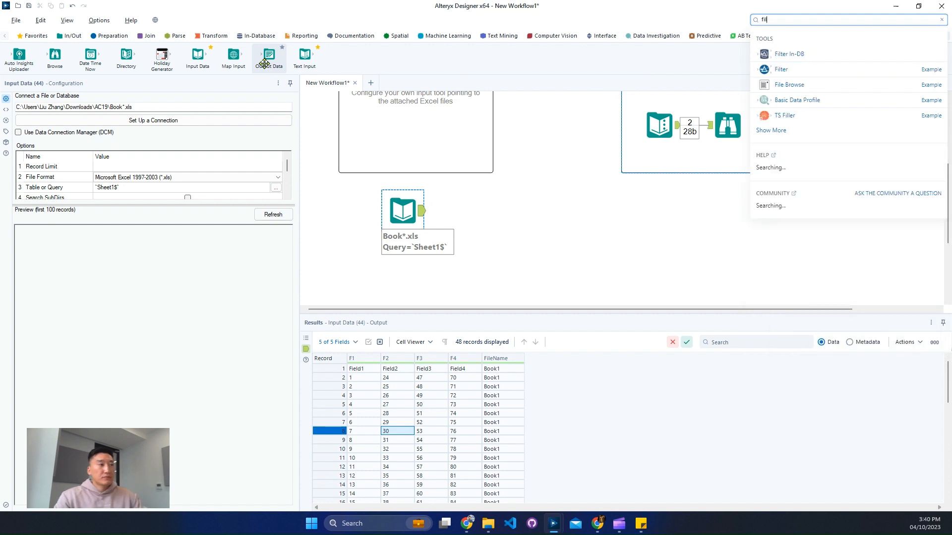
key("BackSpace")
key("BackSpace")
key("BackSpace")
type("til")
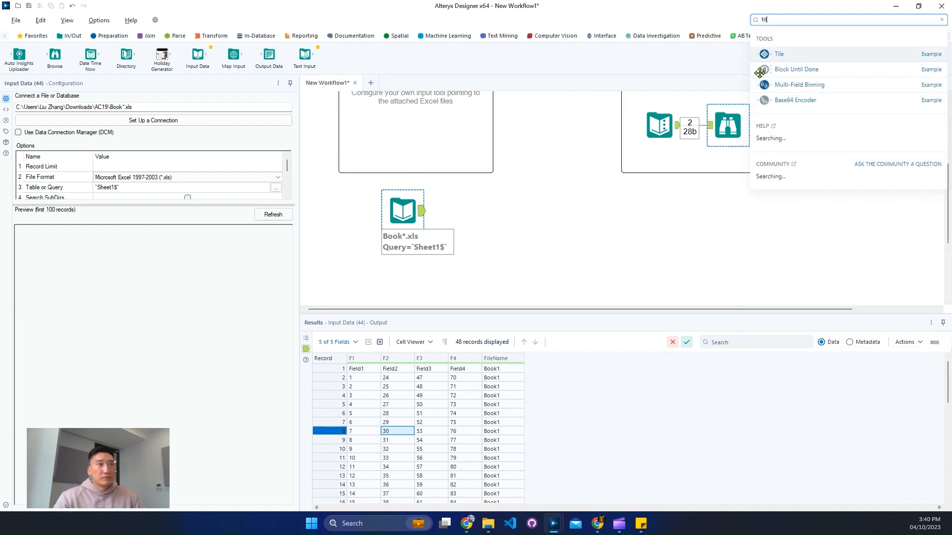
left_click_drag(778, 53, 481, 213)
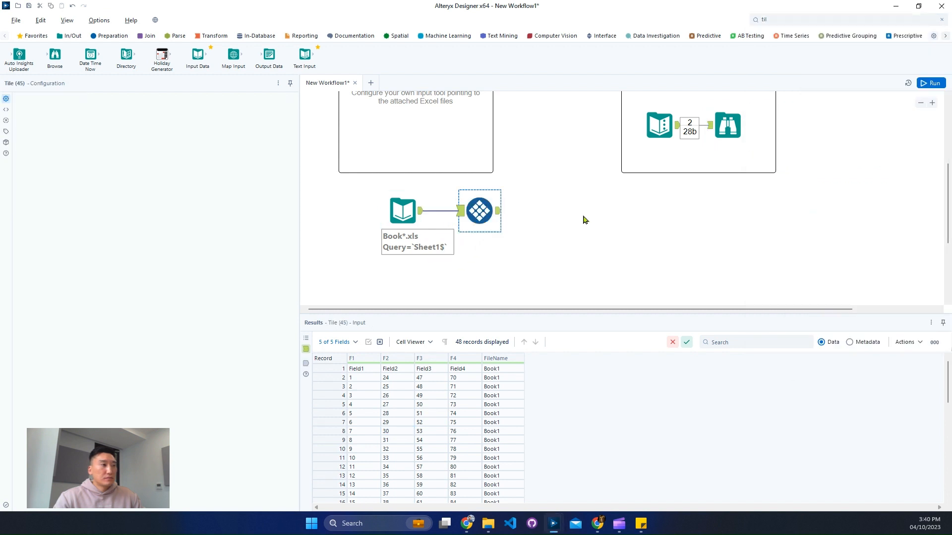
Step: Configure the Tile tool with the Unique Value method, F1 as the unique column, and grouping by FileName
scroll(577, 211, "up", 5)
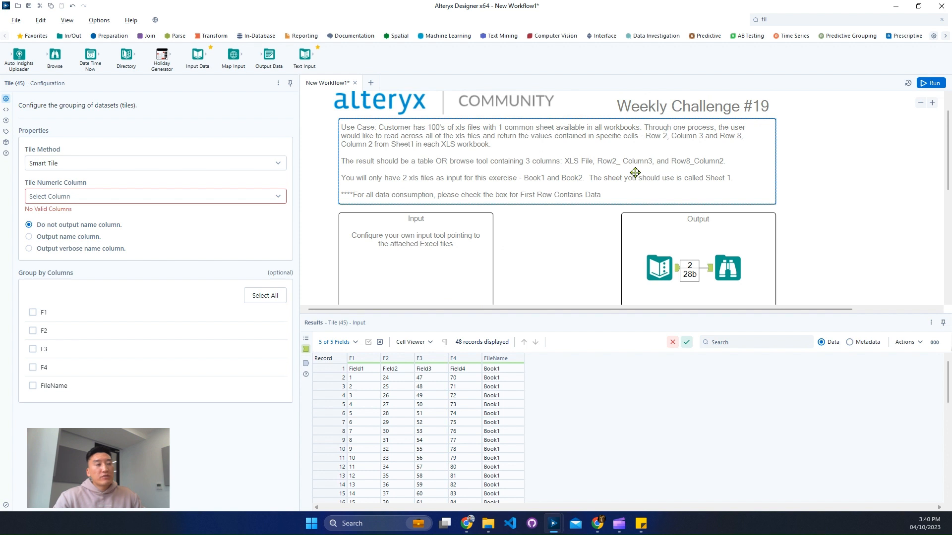
scroll(563, 263, "down", 3)
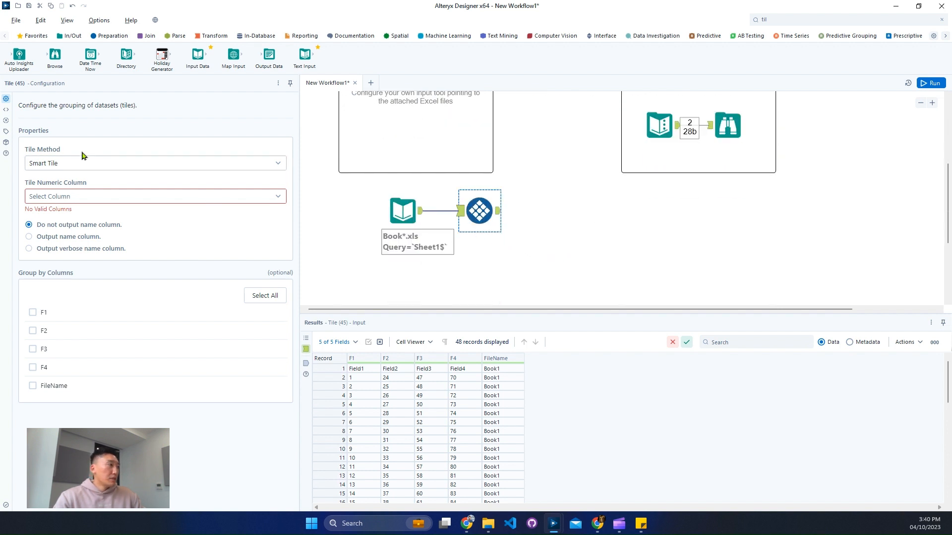
left_click(40, 385)
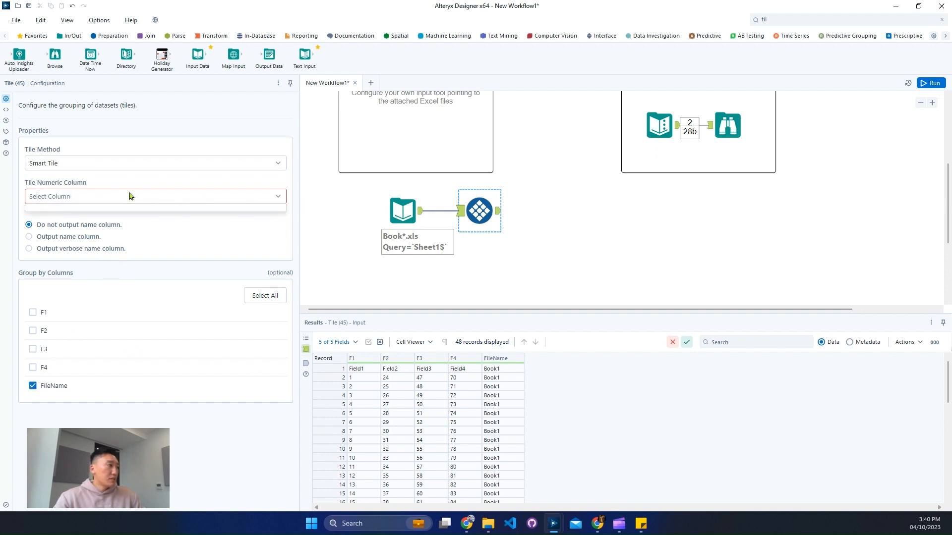
left_click(84, 163)
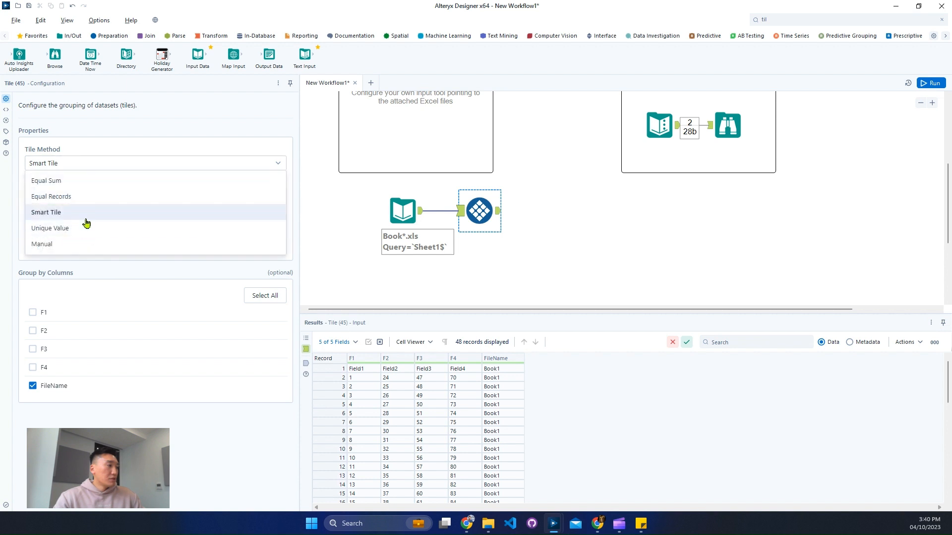
left_click(82, 228)
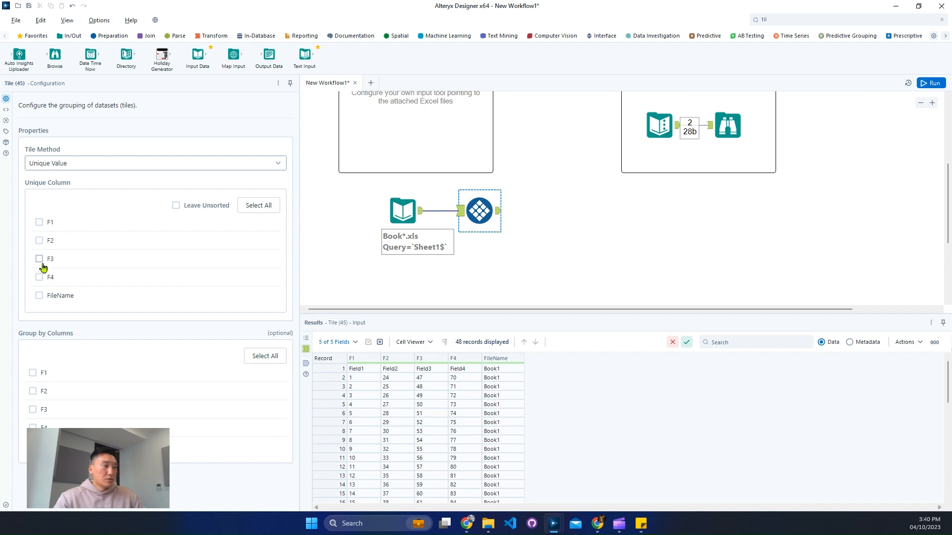
left_click(40, 222)
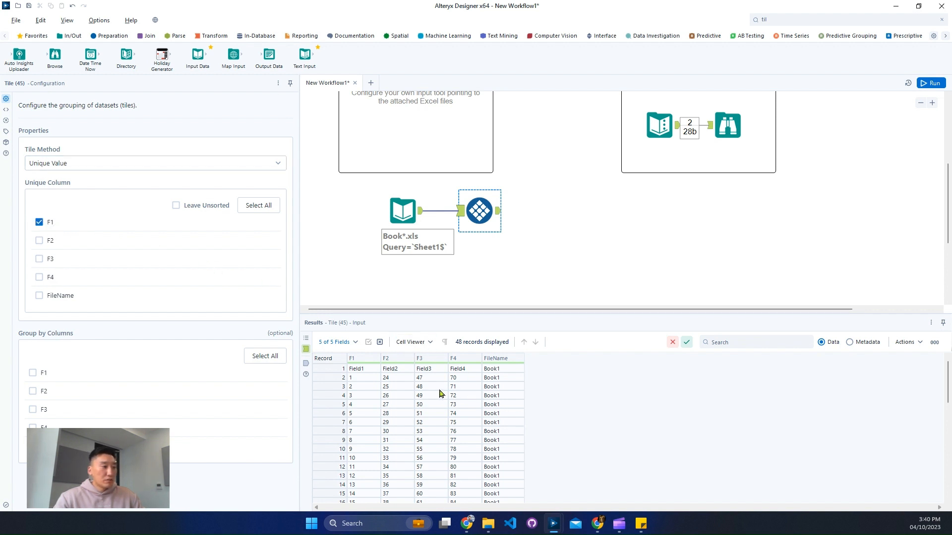
scroll(439, 394, "down", 3)
scroll(441, 394, "up", 3)
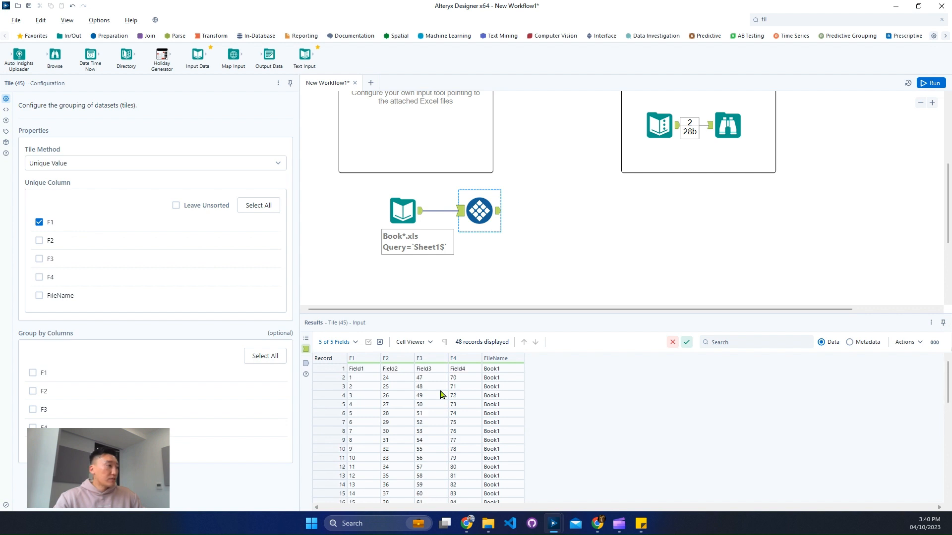
Step: Run the workflow and examine the Tile tool's output to see how records are ordered and numbered within each file
left_click(931, 82)
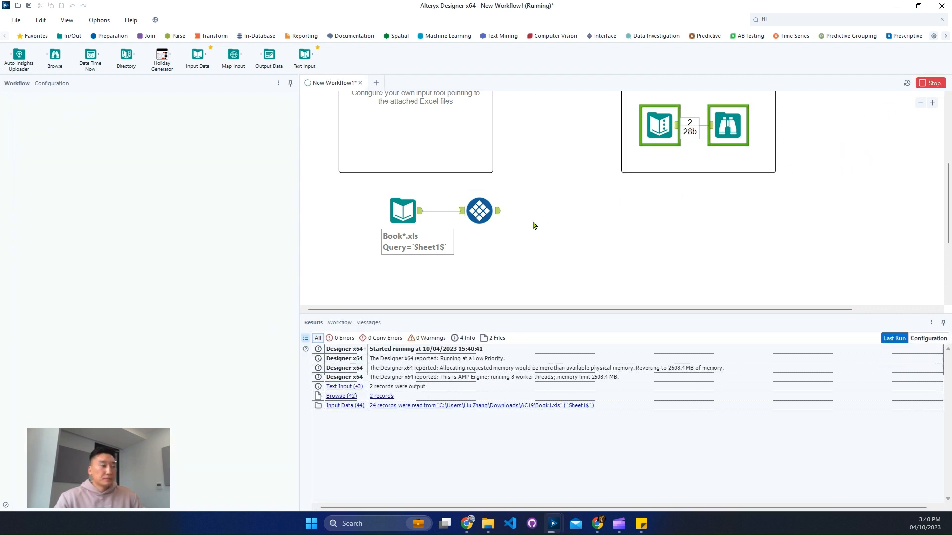
left_click(497, 212)
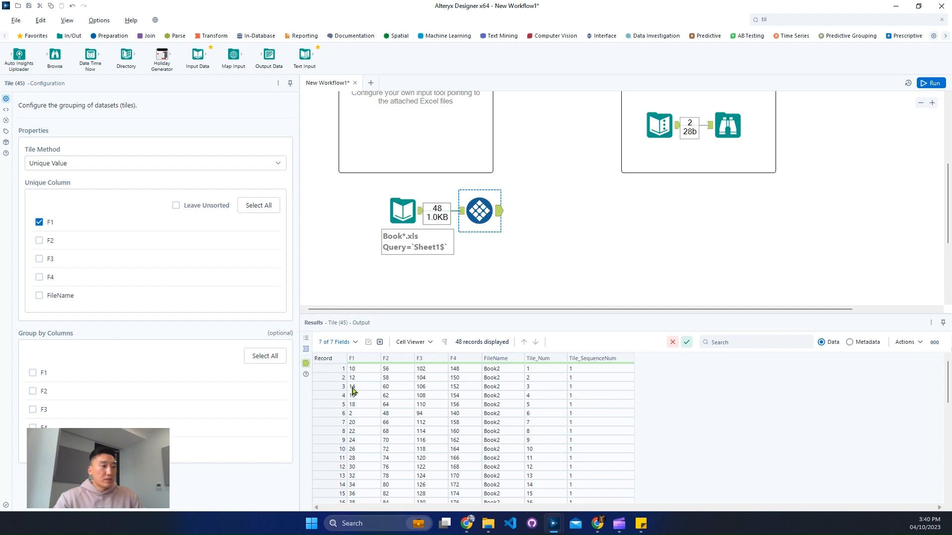
scroll(367, 399, "down", 6)
left_click(328, 408)
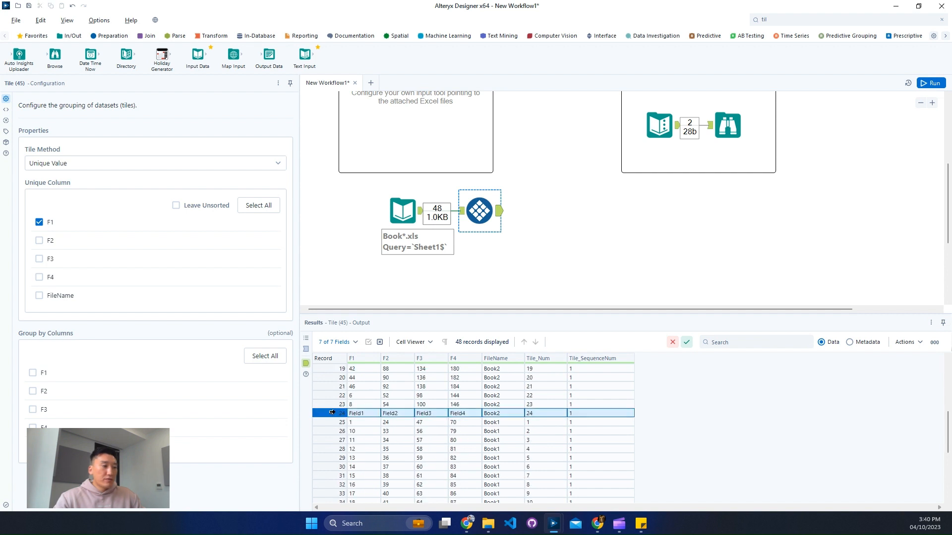
scroll(330, 409, "down", 1)
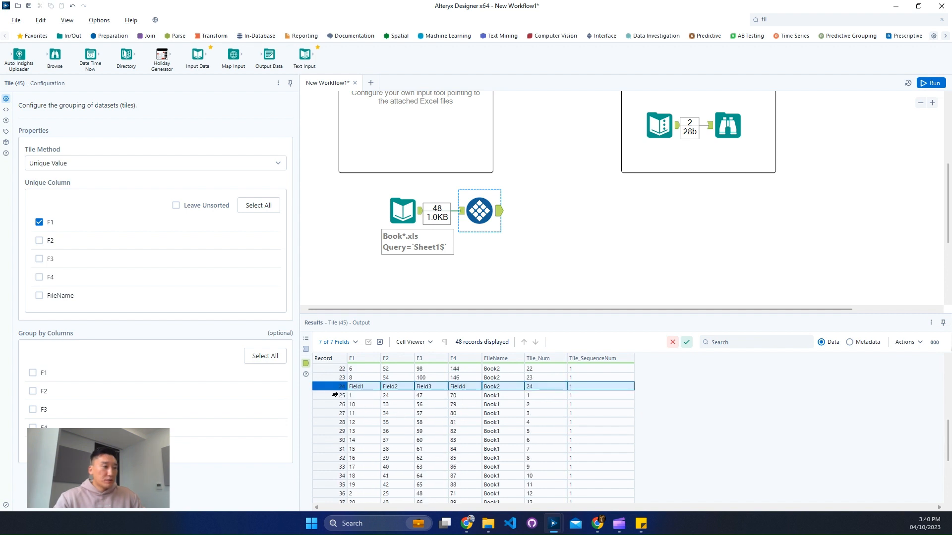
Step: Examine where Book1's header row falls in the Tile tool's output, and rerun the workflow
left_click(335, 395)
scroll(373, 411, "down", 4)
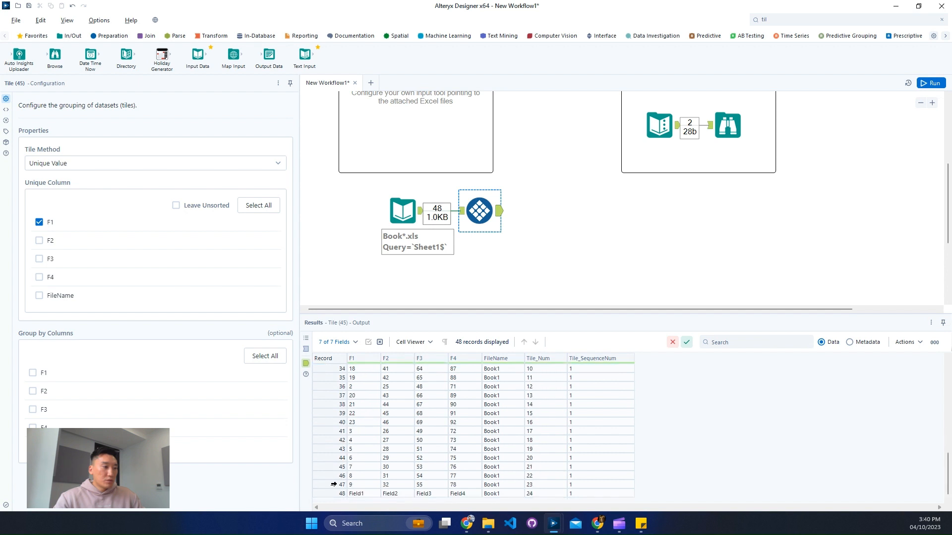
left_click(330, 492)
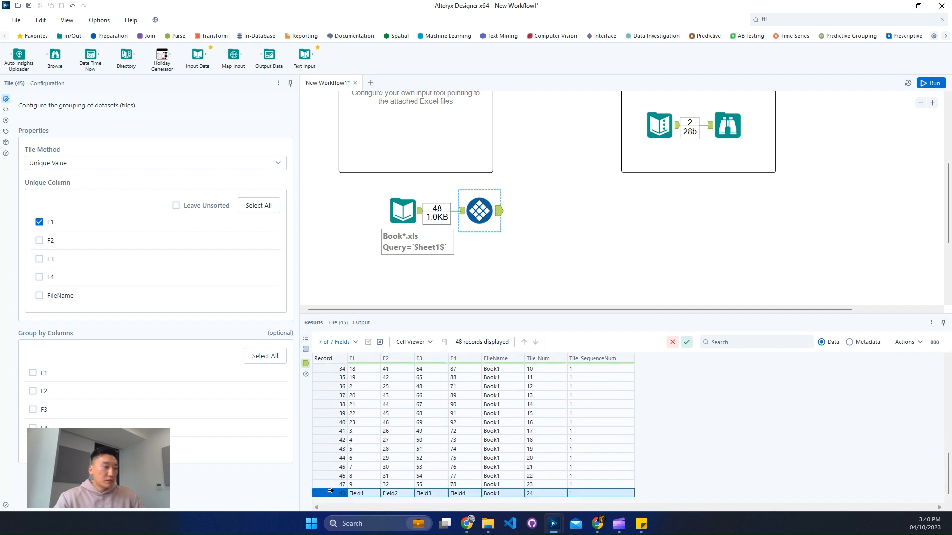
left_click(492, 219)
key("ctrl+r")
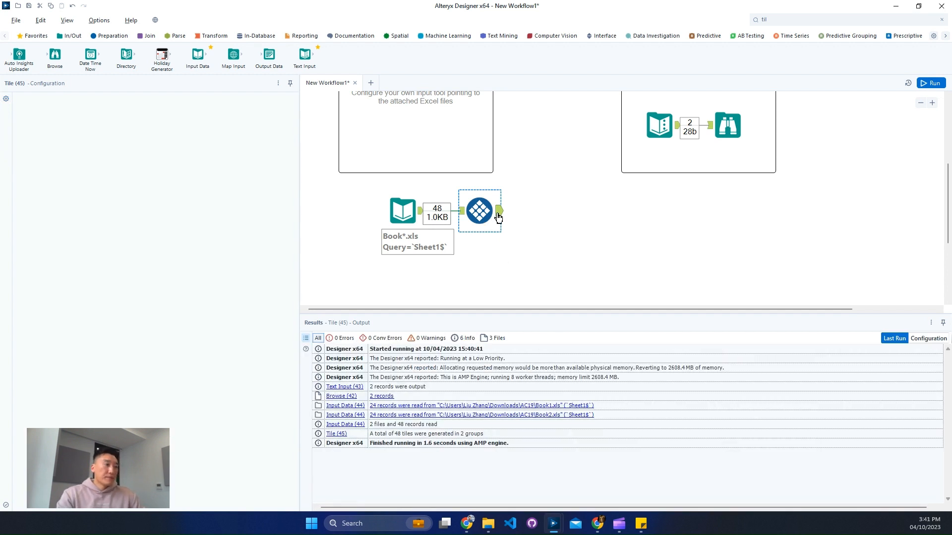
Step: Delete the Tile tool and display the Input Data tool's output
left_click(418, 214)
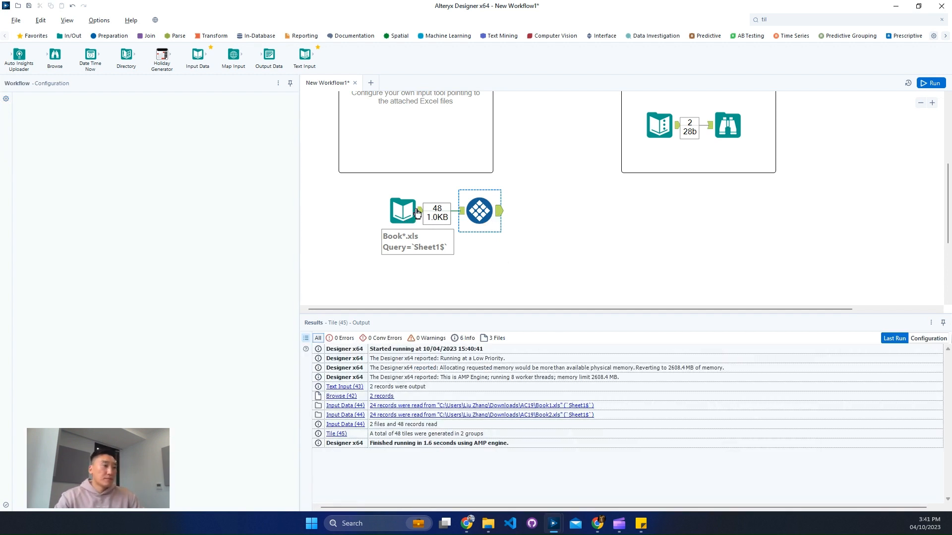
key("Delete")
left_click(419, 213)
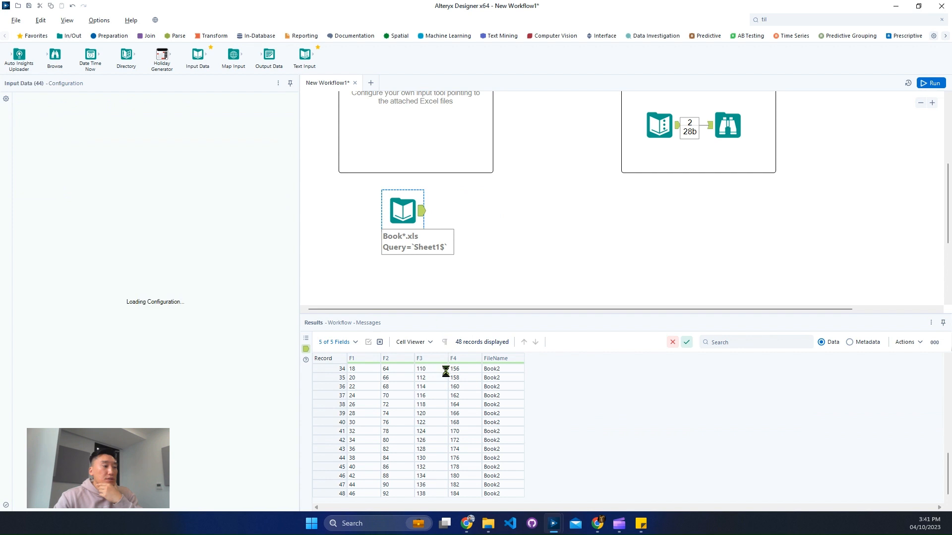
Step: Examine the Input Data results to see where Book1's records end and Book2's begin, and reread the challenge instructions
scroll(450, 404, "up", 1)
scroll(450, 404, "up", 10)
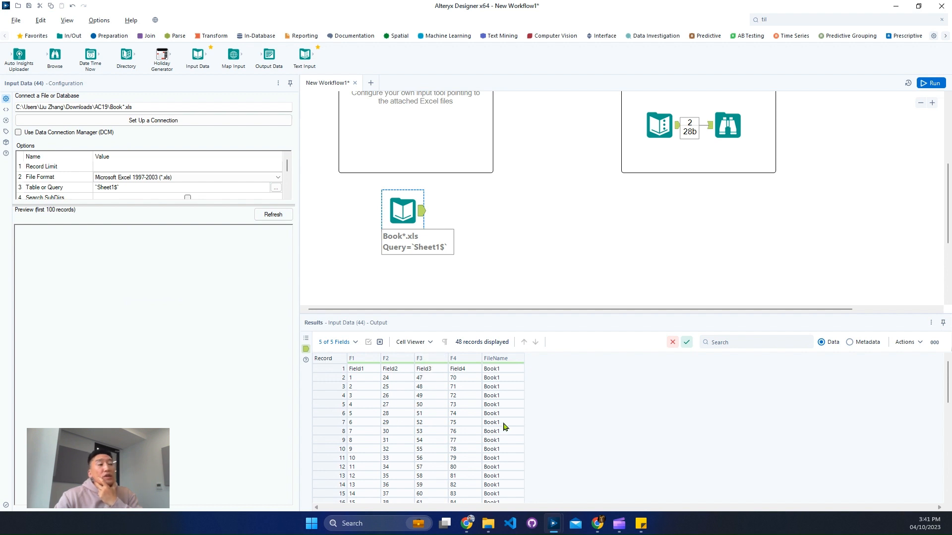
scroll(502, 427, "down", 1)
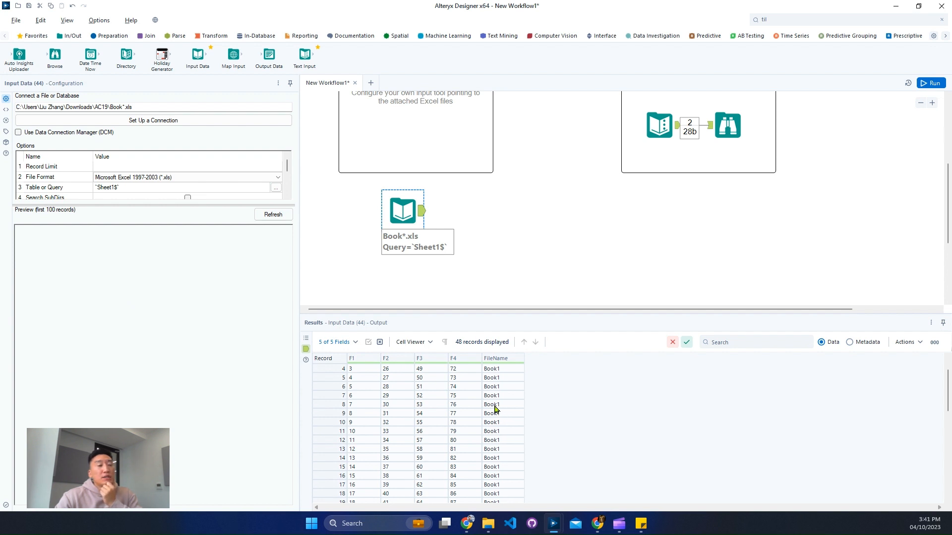
scroll(493, 408, "down", 5)
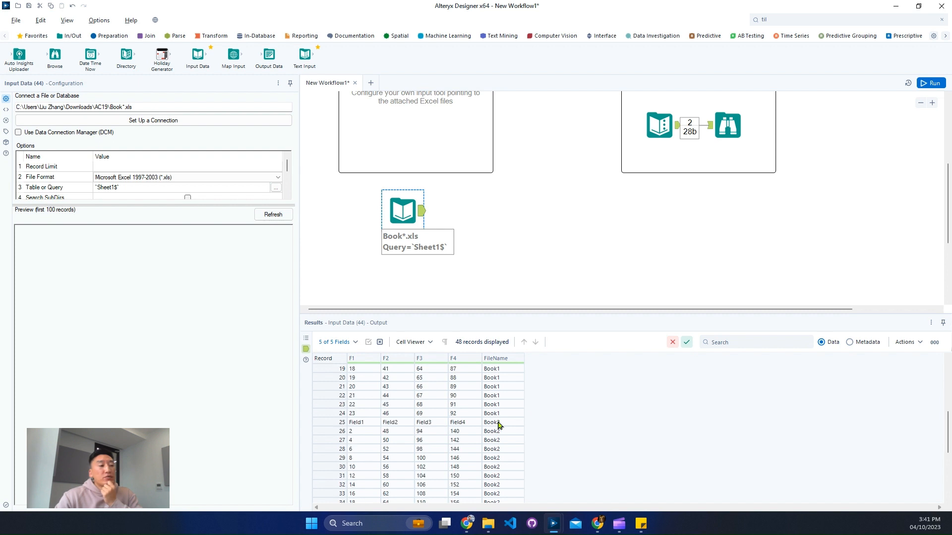
left_click(499, 425)
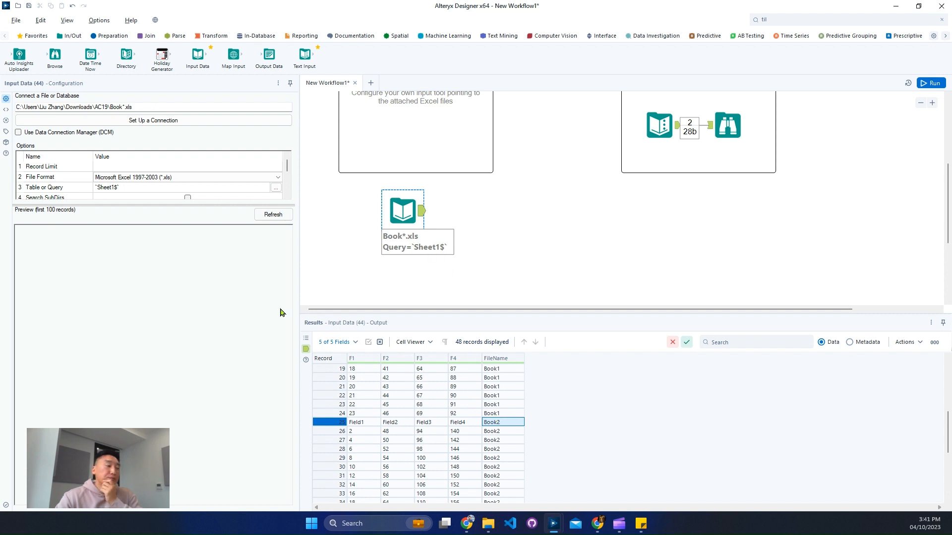
scroll(480, 261, "up", 3)
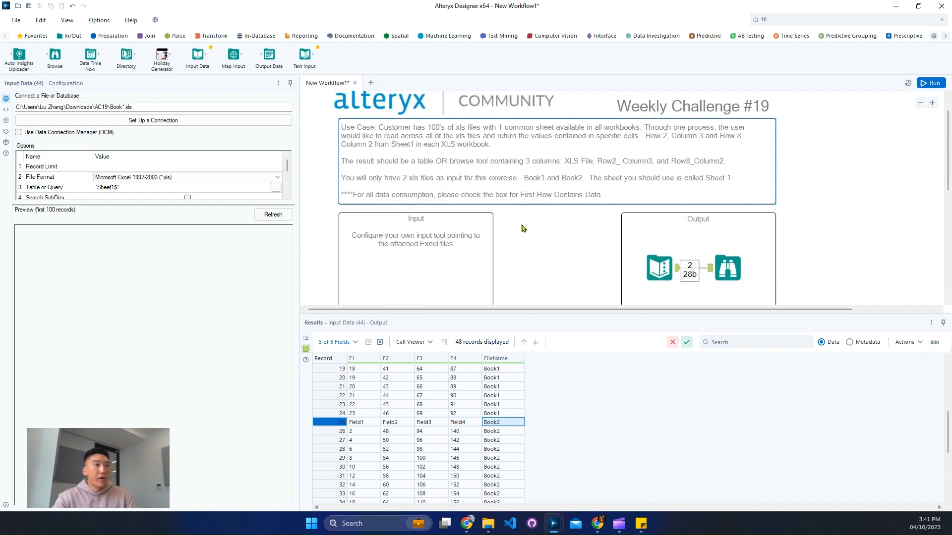
scroll(523, 228, "down", 4)
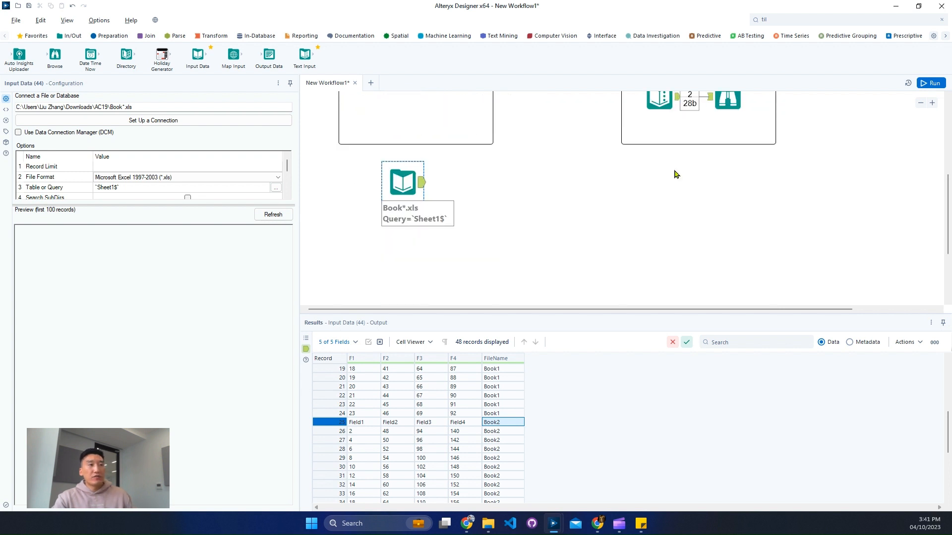
Step: Find the Filter tool with a tool search and place it after the Input Data tool, connected to its output
left_click(791, 15)
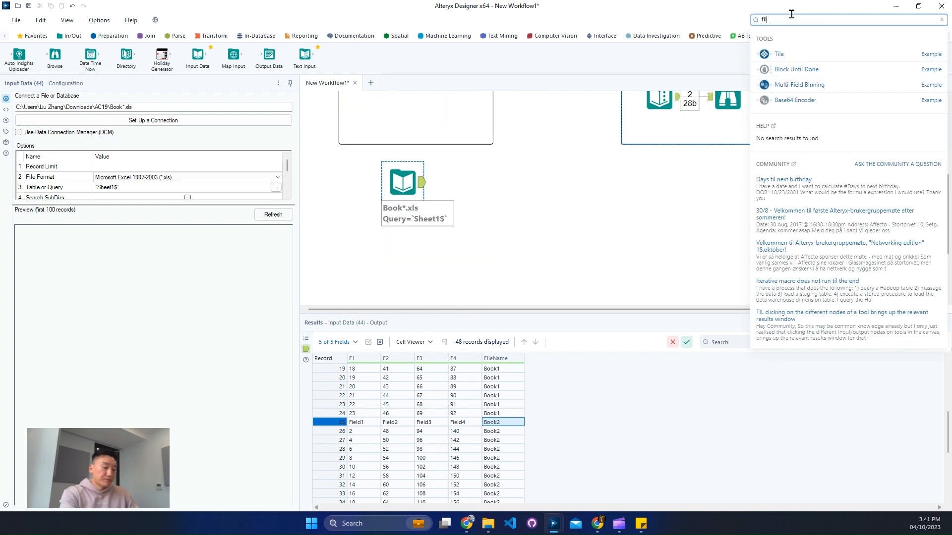
type("filter")
left_click_drag(809, 69, 485, 179)
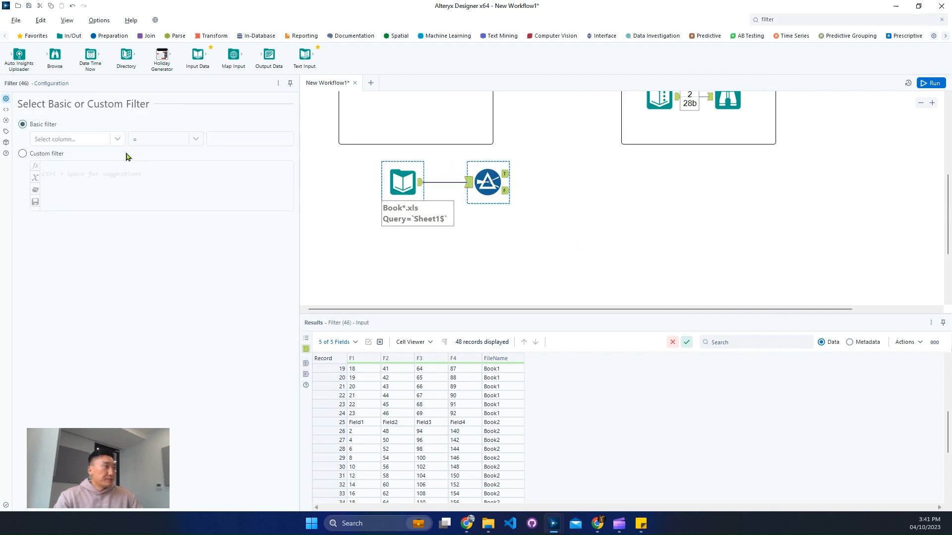
Step: Configure the Filter tool with a basic filter where FileName equals Book1
left_click(119, 143)
left_click(120, 143)
left_click(120, 143)
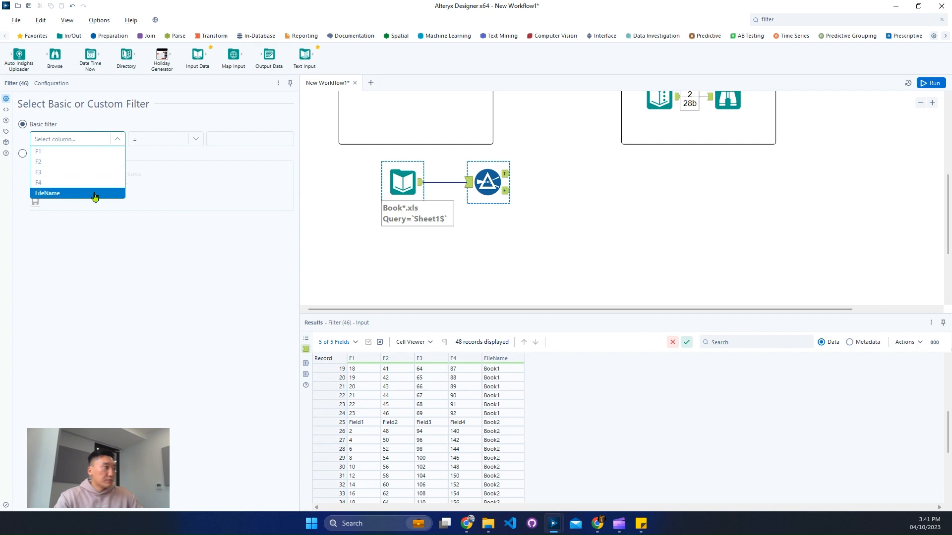
left_click(94, 193)
left_click(504, 369)
right_click(504, 369)
left_click(545, 391)
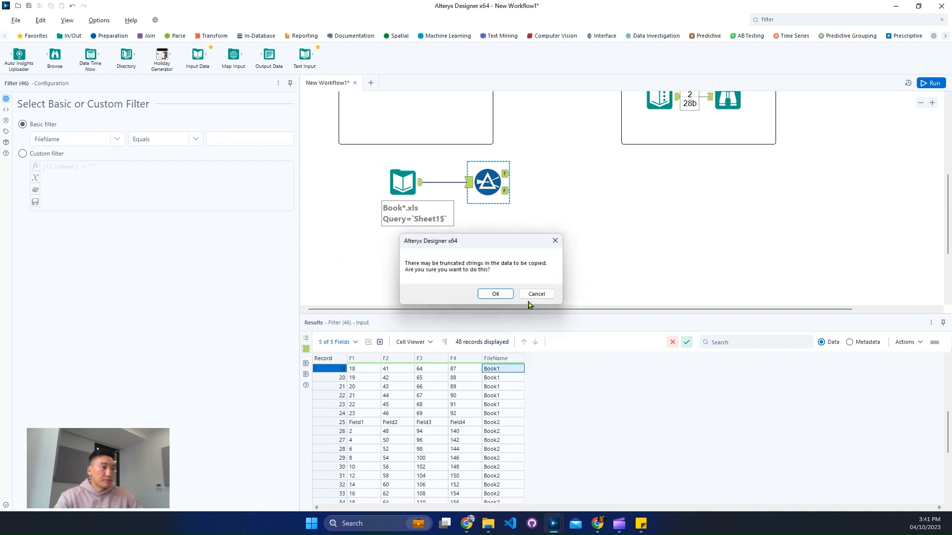
left_click(494, 293)
left_click(259, 136)
type("Book1")
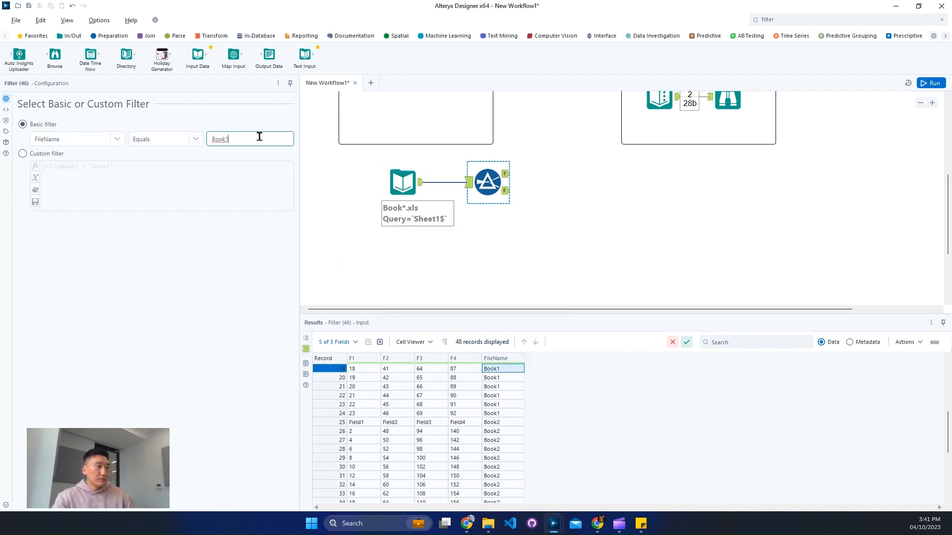
left_click(518, 212)
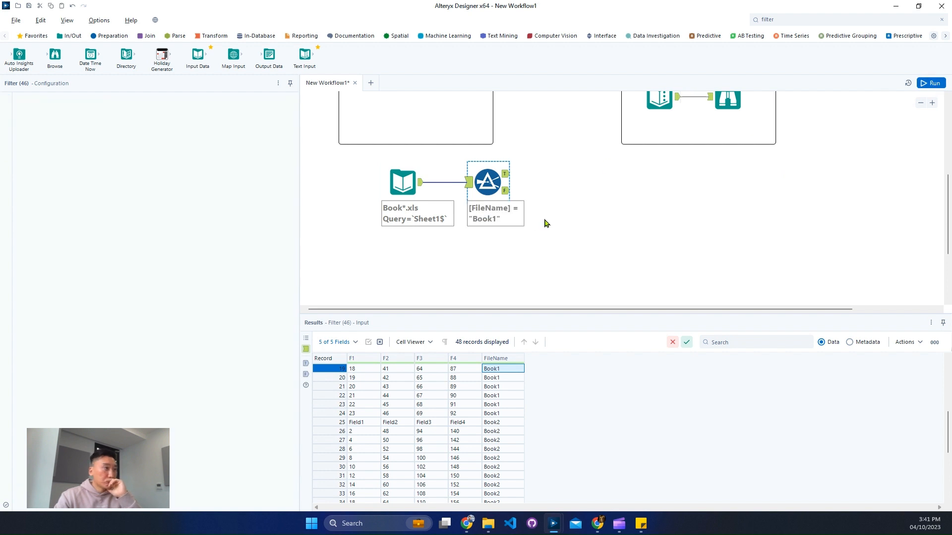
Step: Run the workflow and examine the records in the Filter tool's True output
key("ctrl+r")
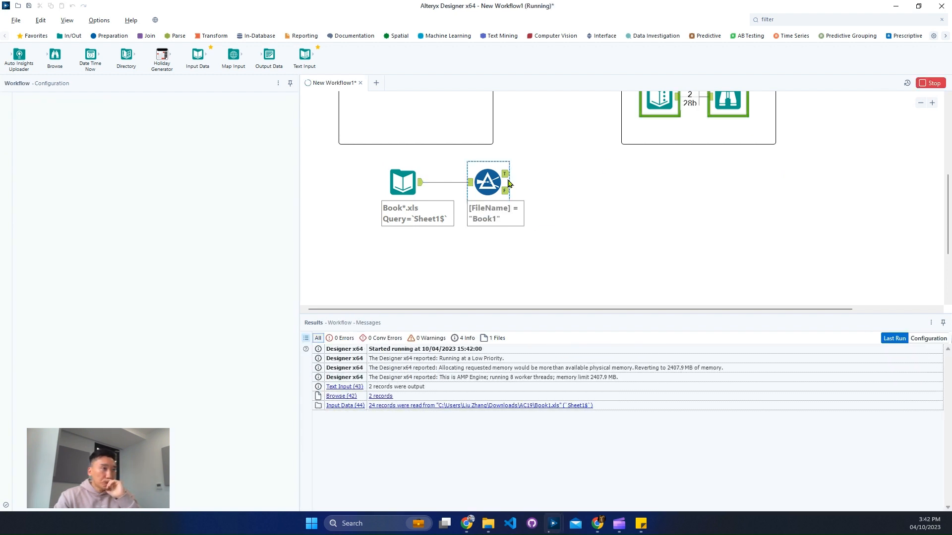
left_click(506, 175)
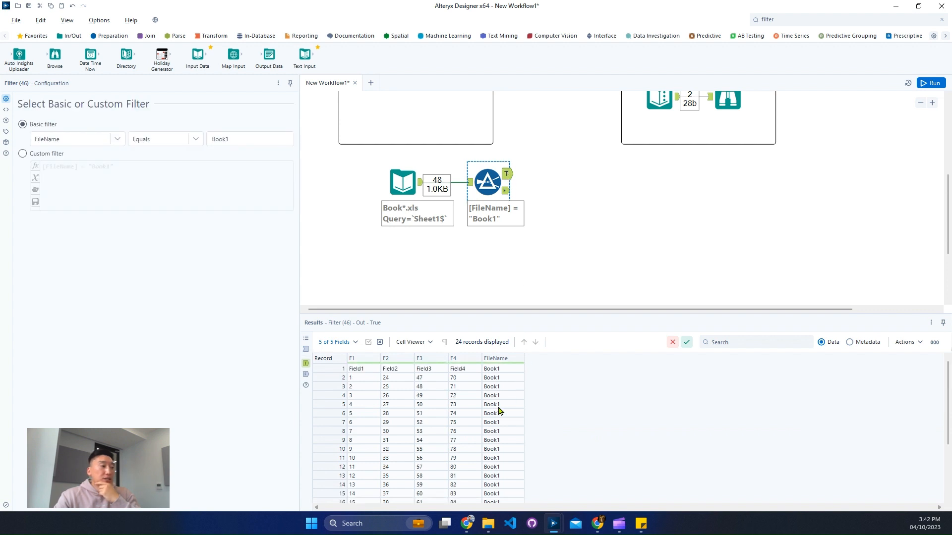
scroll(499, 409, "down", 3)
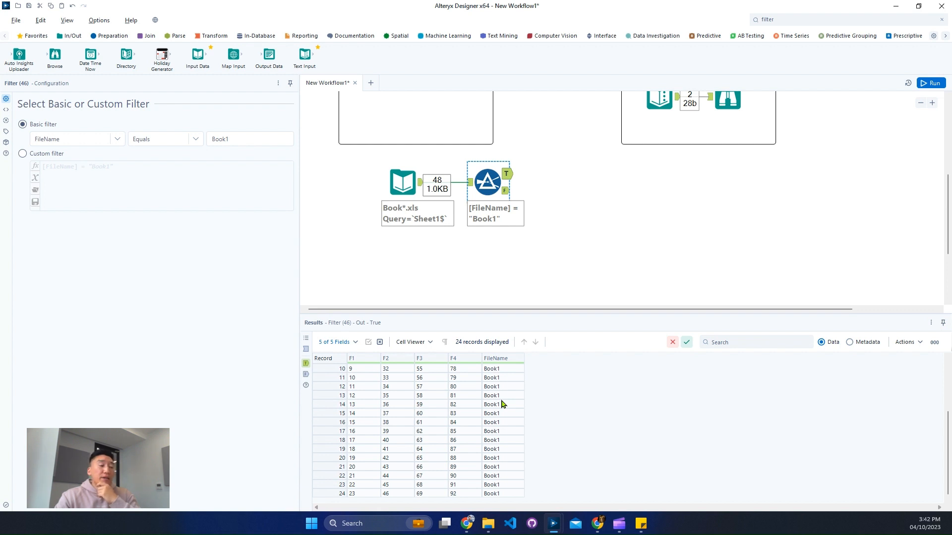
scroll(502, 404, "up", 3)
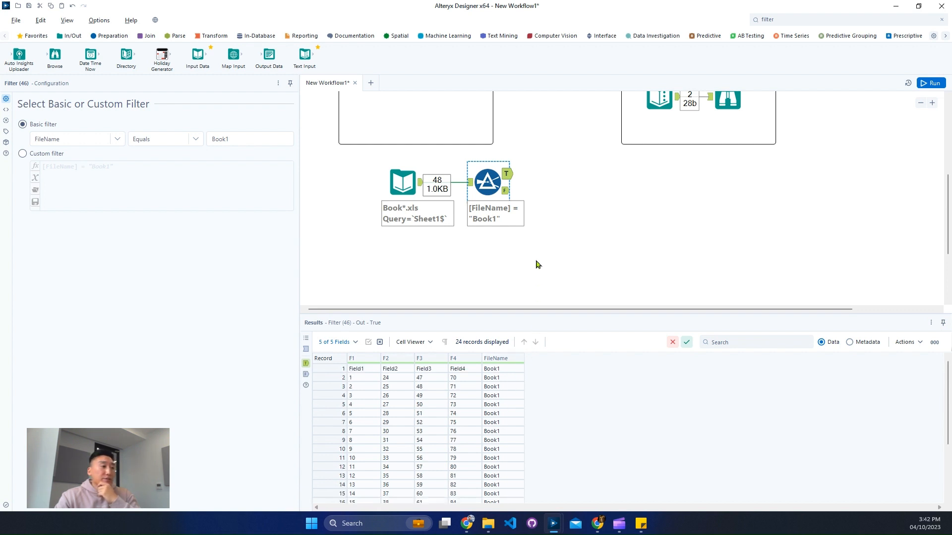
Step: Find the Select tool with a tool search and connect it to the Filter tool's True output
double_click(822, 18)
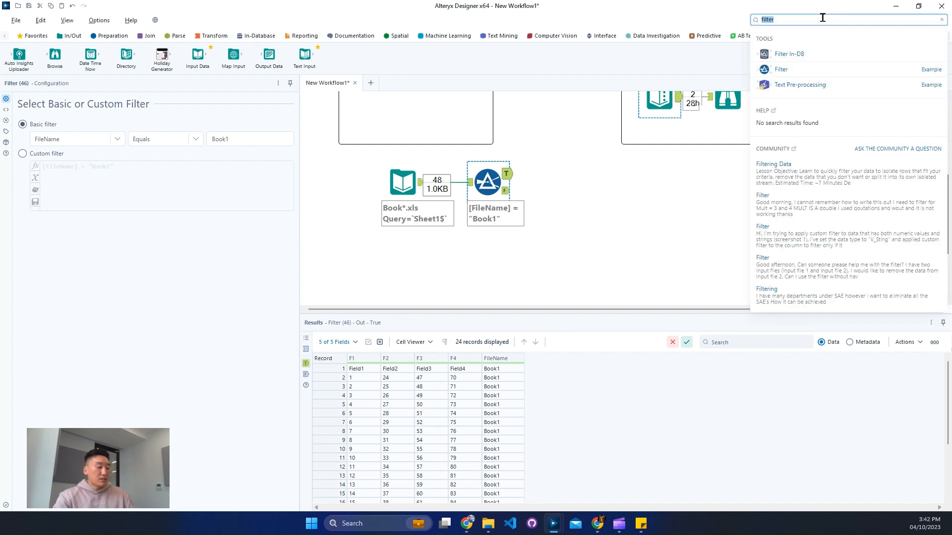
type("sel")
left_click_drag(785, 84, 558, 174)
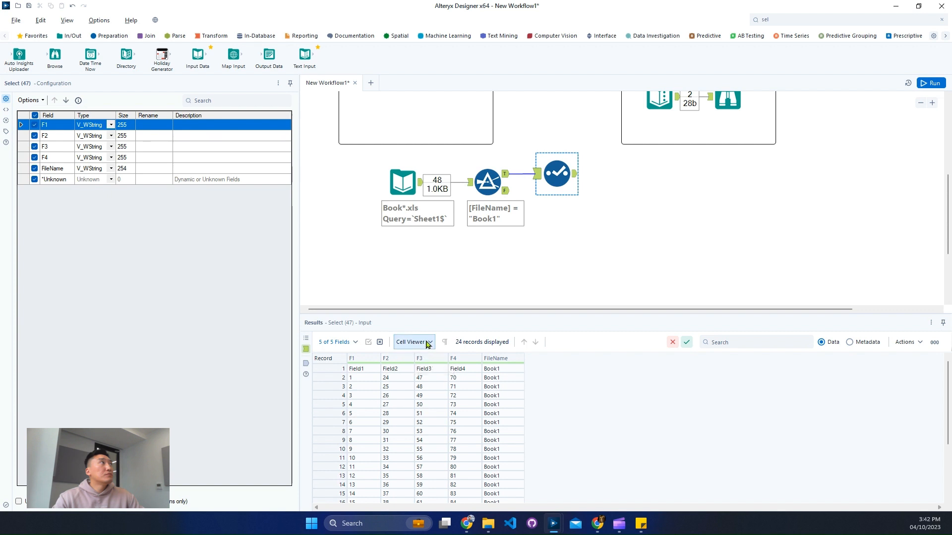
Step: Shift the Filter and Select tools to make room and insert a Record ID tool between Input Data and Filter
left_click_drag(480, 147, 574, 213)
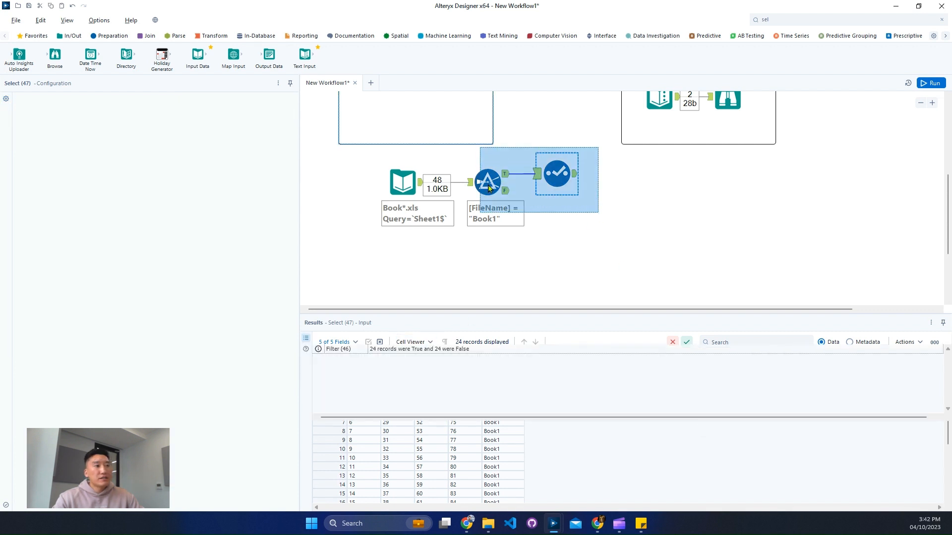
left_click_drag(491, 184, 541, 185)
left_click(786, 19)
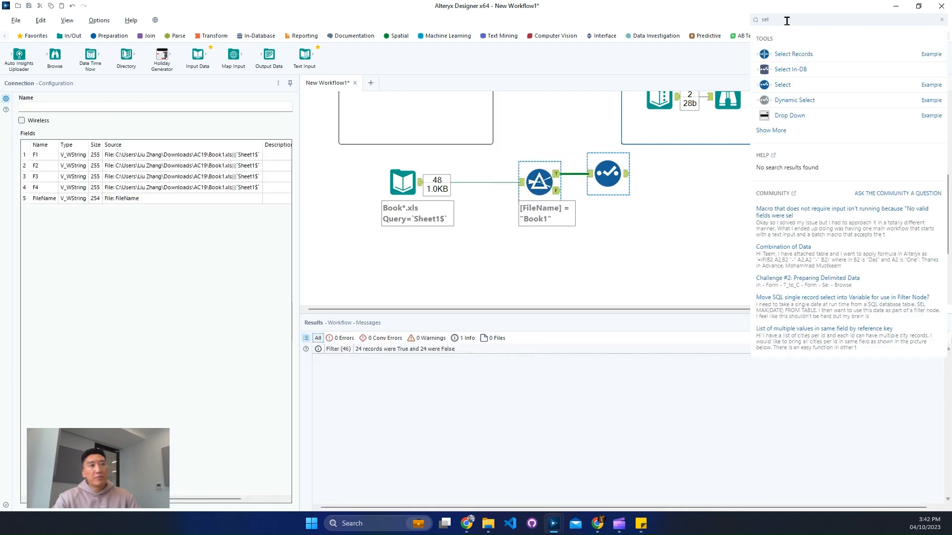
double_click(786, 20)
type("reco")
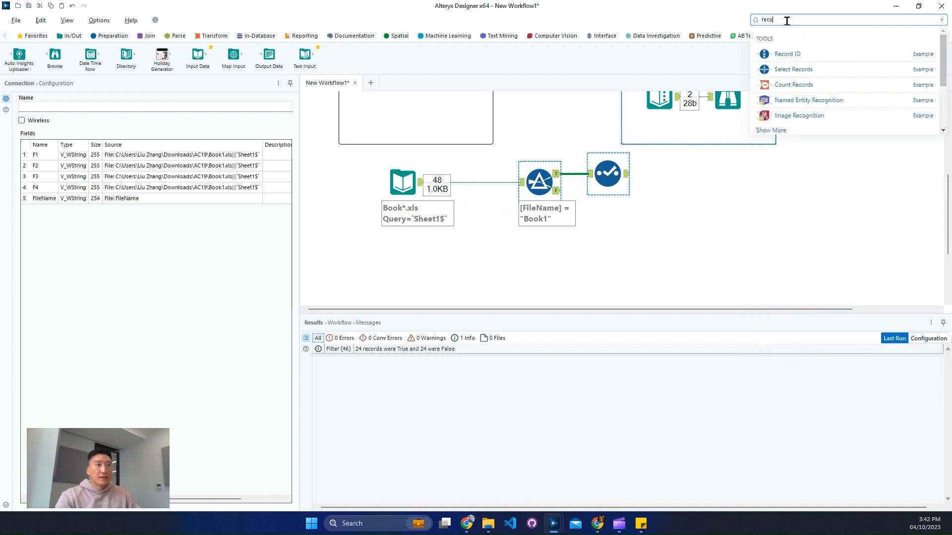
left_click_drag(454, 186, 470, 183)
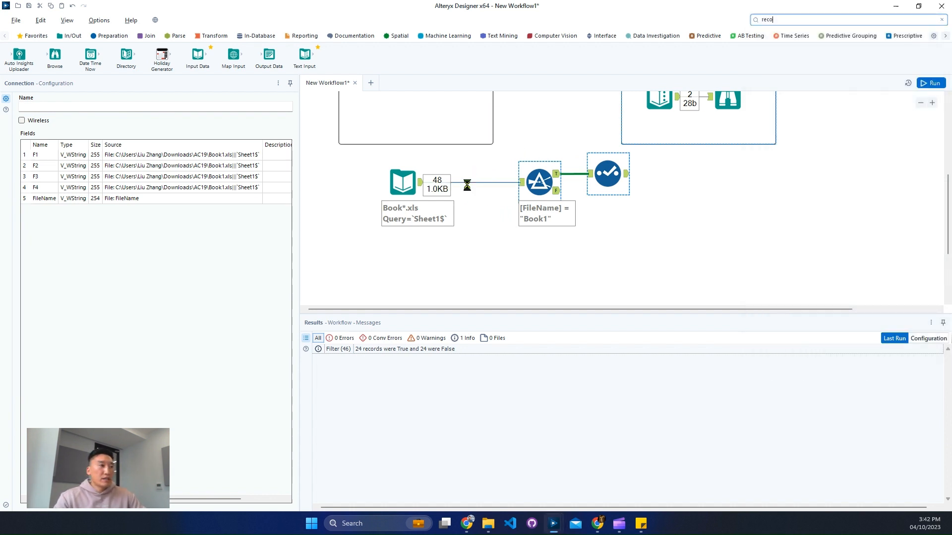
Step: Run the workflow with the Select tool selected and move that tool farther from the Filter tool
left_click(615, 175)
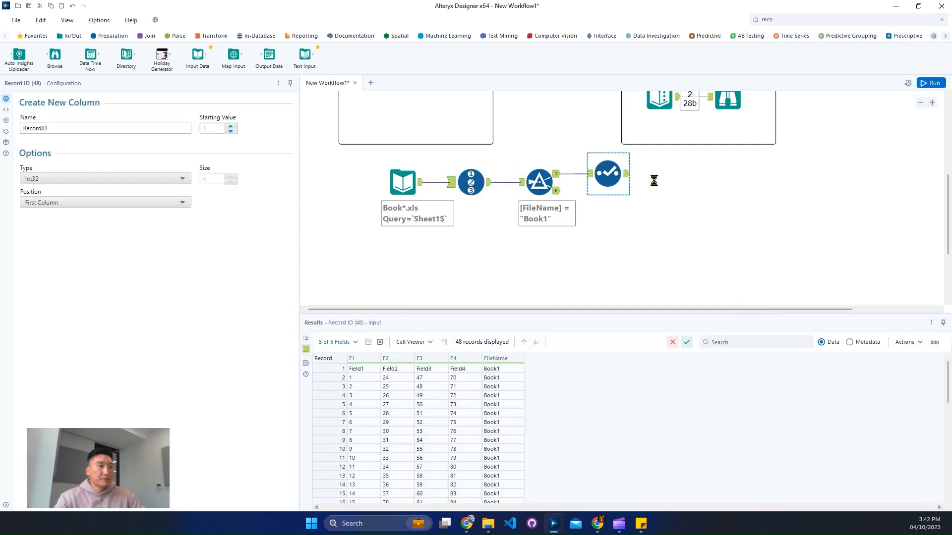
left_click(933, 83)
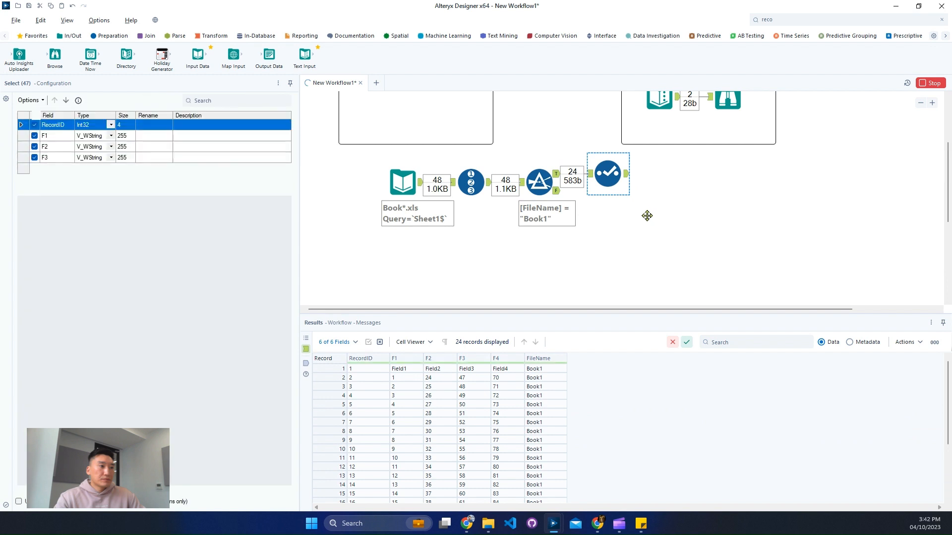
scroll(644, 213, "up", 2)
left_click_drag(610, 253, 647, 253)
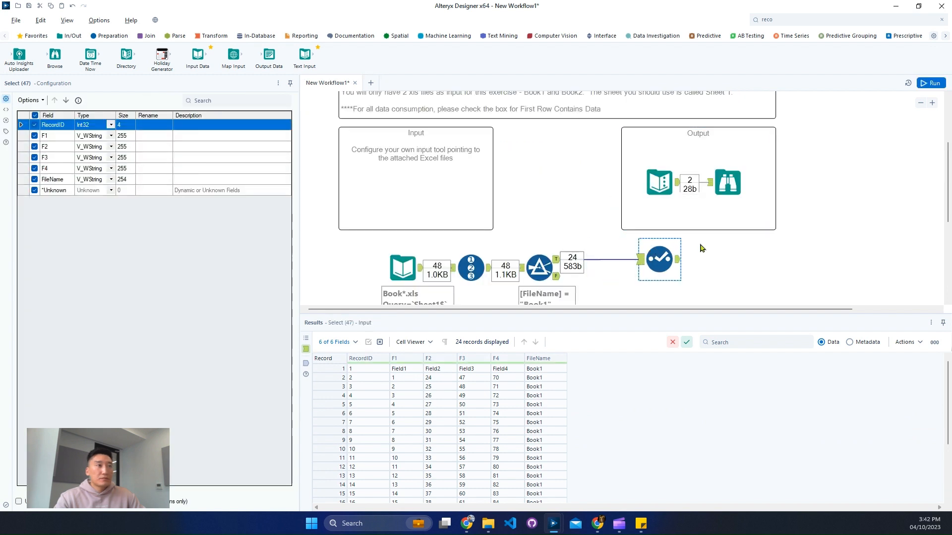
Step: Configure the Select tool to drop F1, F2 and F4 while keeping RecordID, F3 and FileName, checking against the challenge instructions
scroll(677, 200, "up", 2)
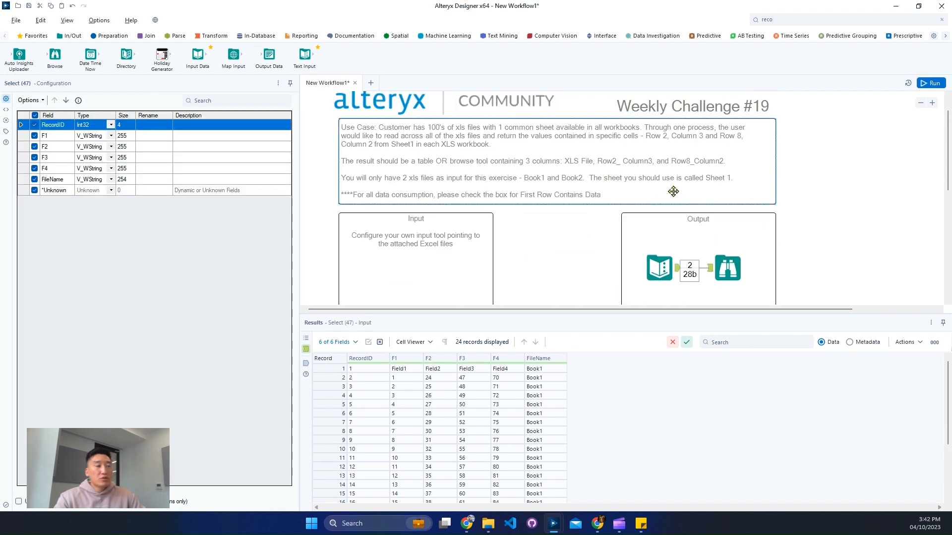
scroll(673, 191, "down", 3)
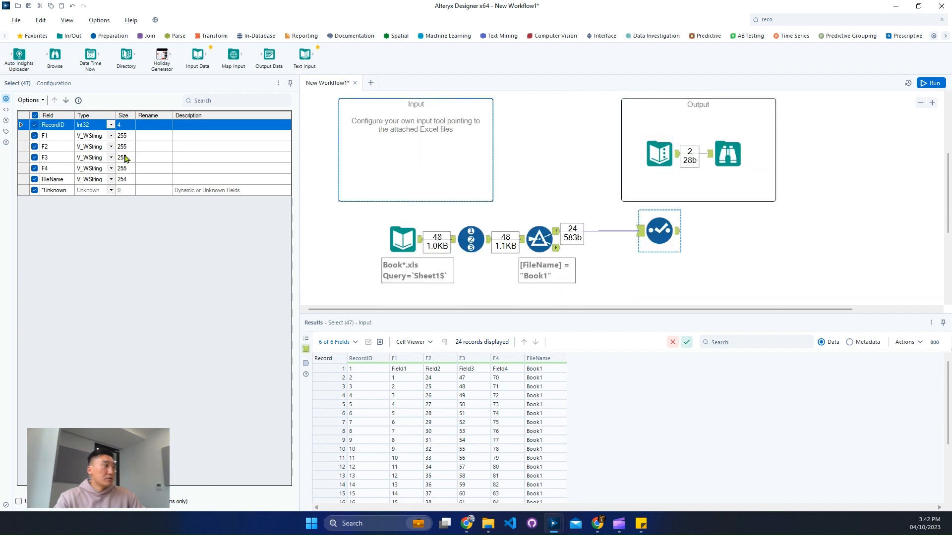
left_click(35, 125)
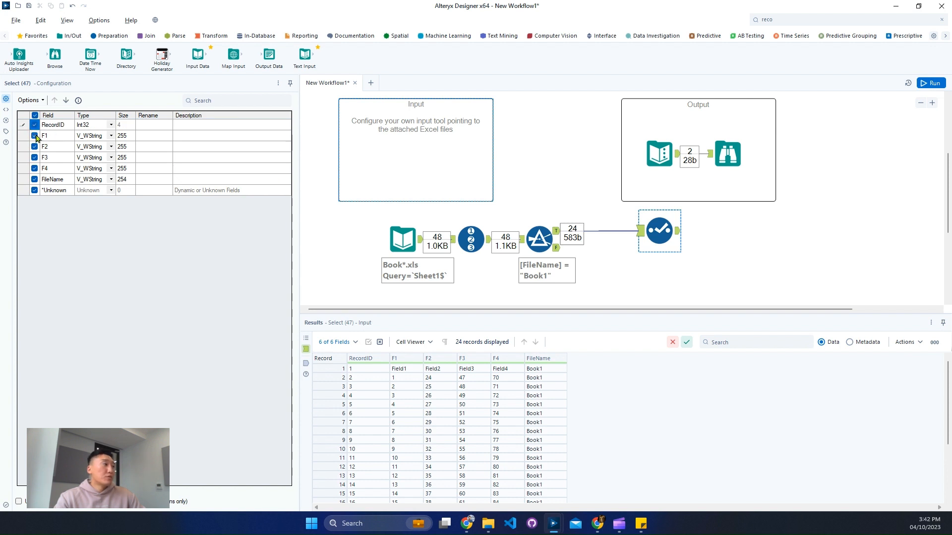
left_click(34, 147)
left_click(35, 136)
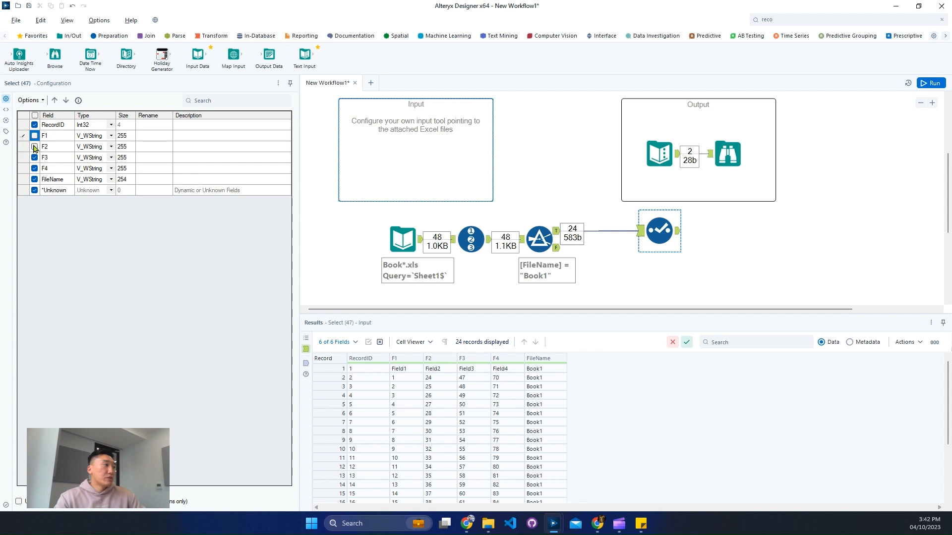
left_click(34, 168)
left_click(35, 179)
scroll(479, 179, "up", 2)
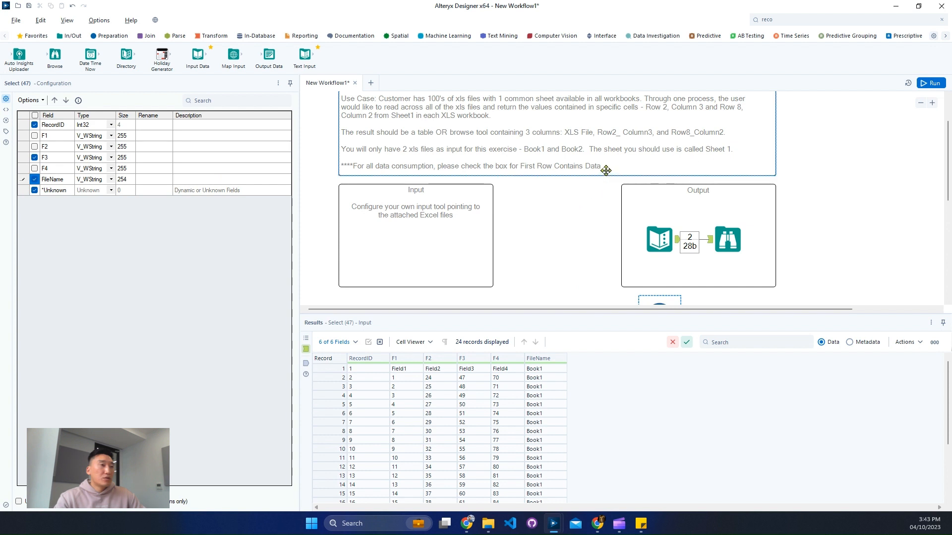
Step: Find the Select Records tool with a tool search, insert it between Filter and Select, and set its record range to 2
scroll(606, 170, "down", 1)
scroll(600, 174, "up", 1)
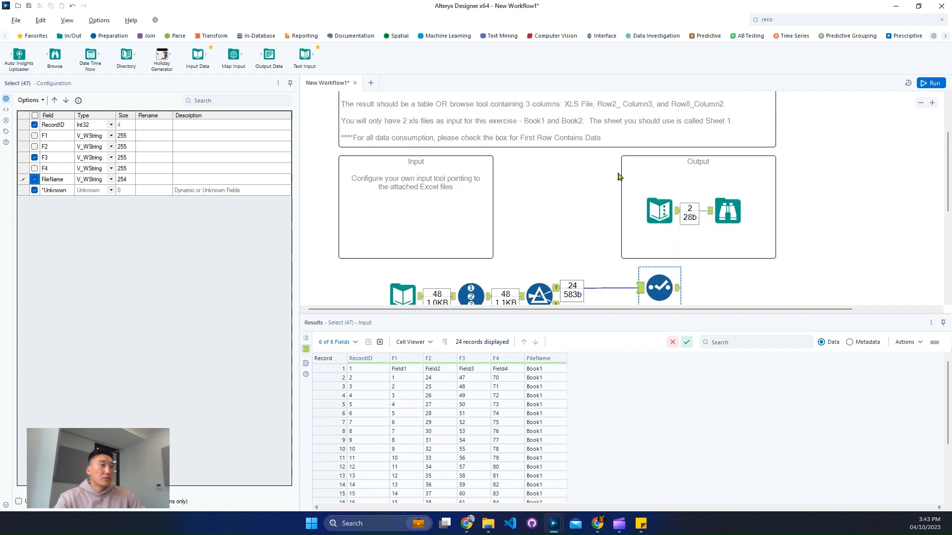
left_click(821, 18)
type("sel")
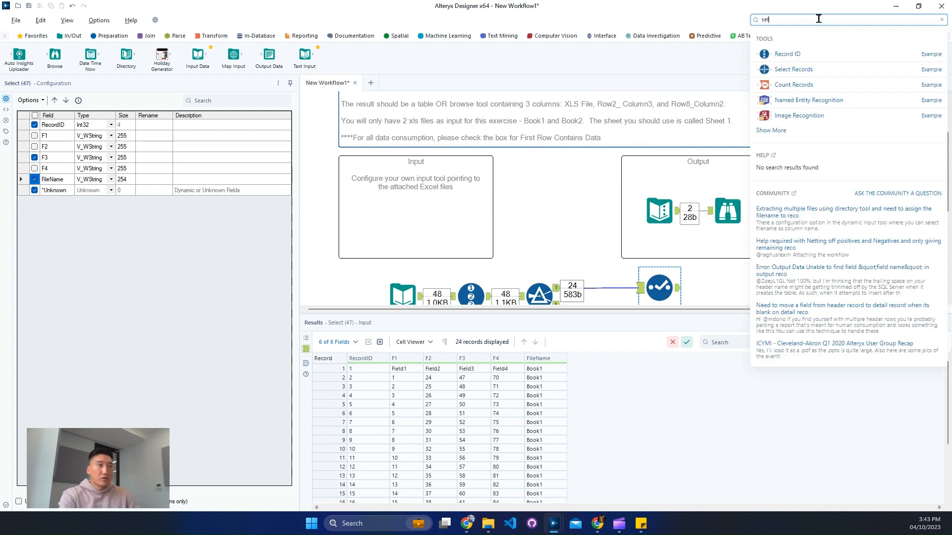
left_click_drag(795, 55, 608, 289)
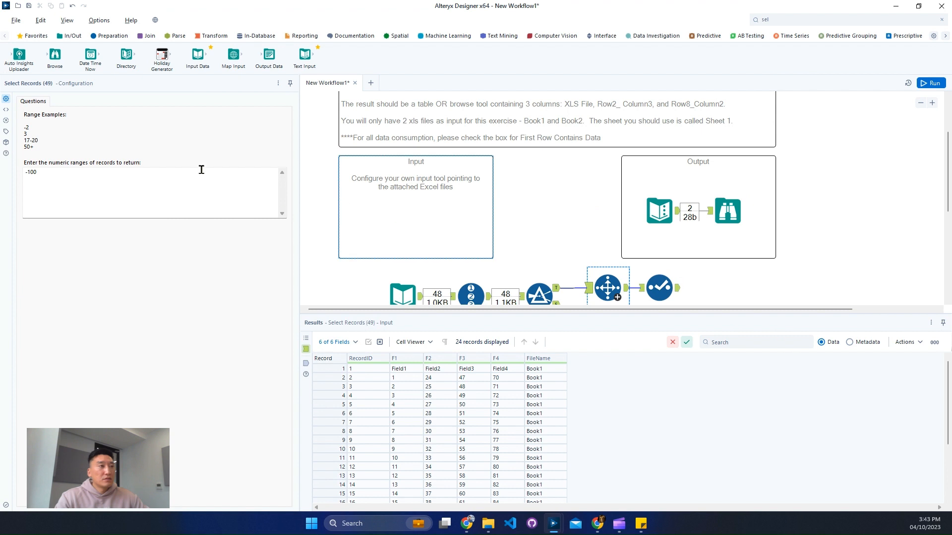
left_click(157, 174)
key("ctrl+a")
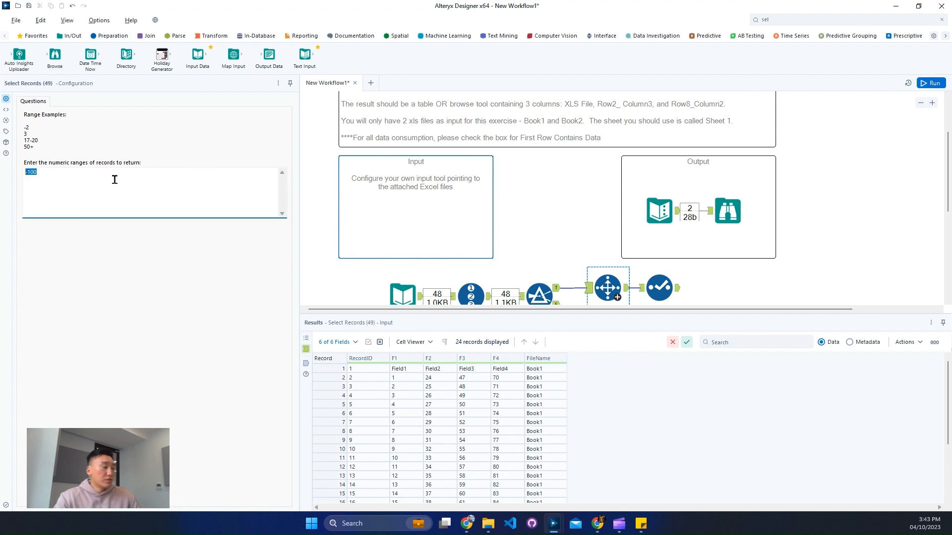
type("2")
Step: Move the RecordID field to the bottom of the Select tool's field list
scroll(595, 268, "up", 1)
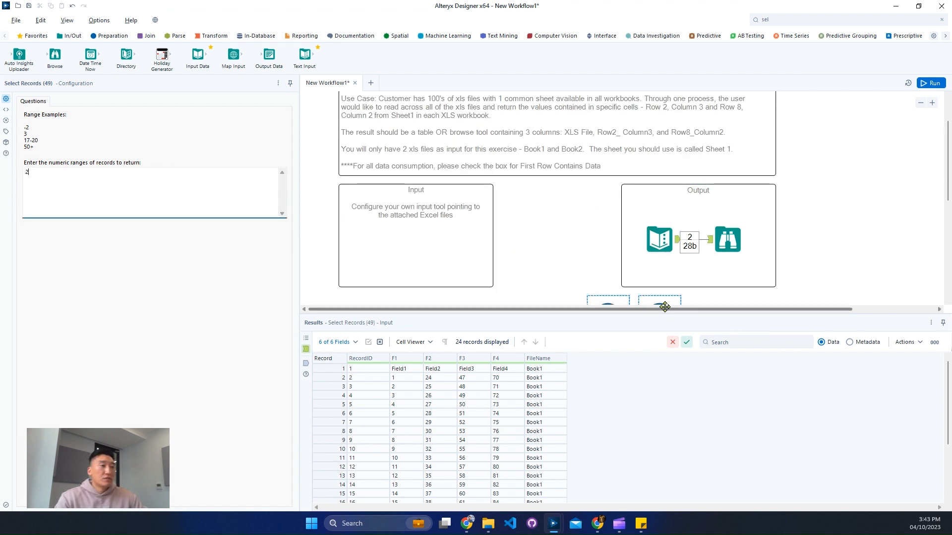
scroll(665, 299, "down", 2)
left_click(665, 249)
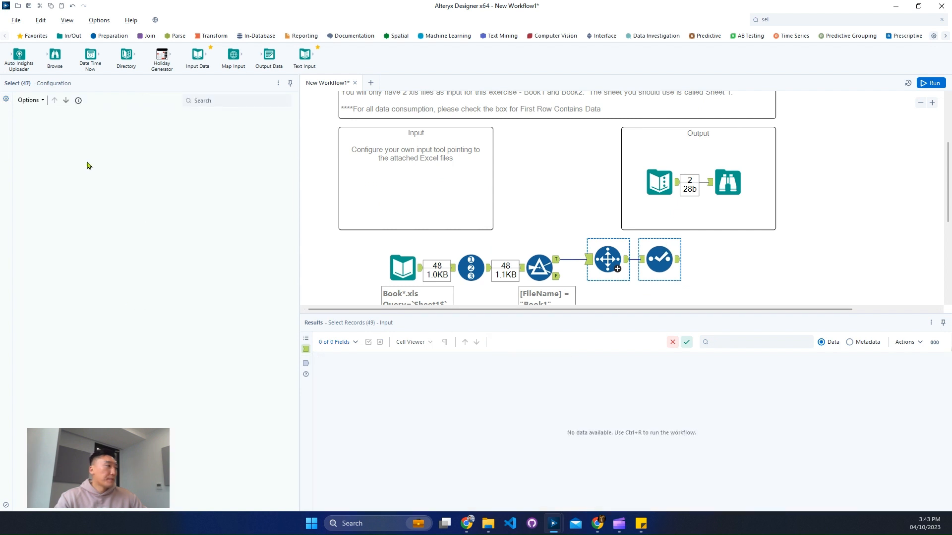
left_click(34, 100)
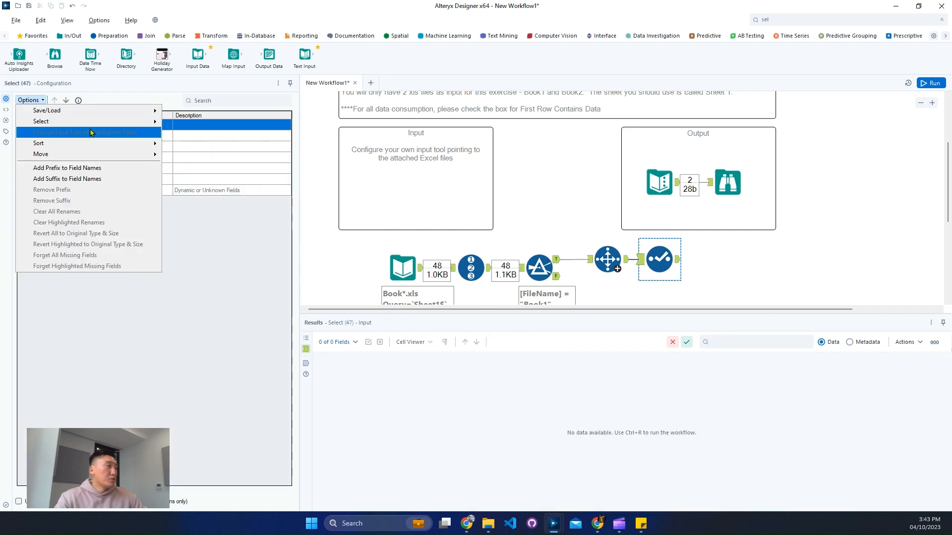
mouse_move(149, 121)
mouse_move(99, 154)
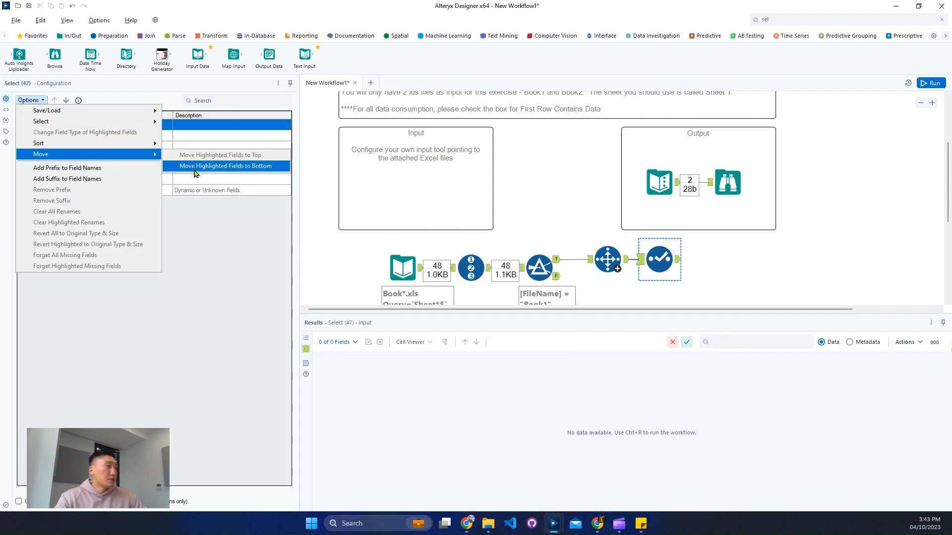
left_click(209, 167)
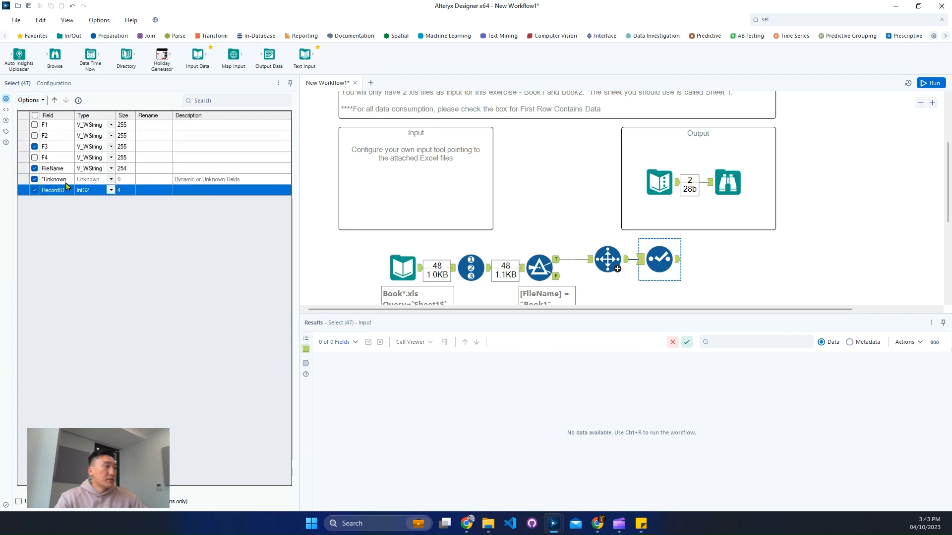
left_click(64, 126)
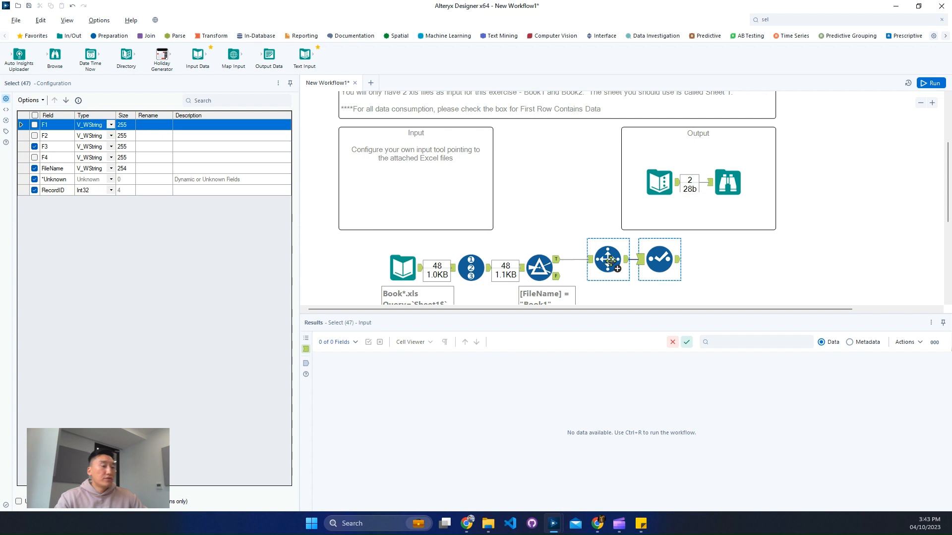
Step: Move the Select tool farther from the Select Records tool and run the workflow
left_click_drag(656, 260, 690, 259)
scroll(690, 259, "up", 1)
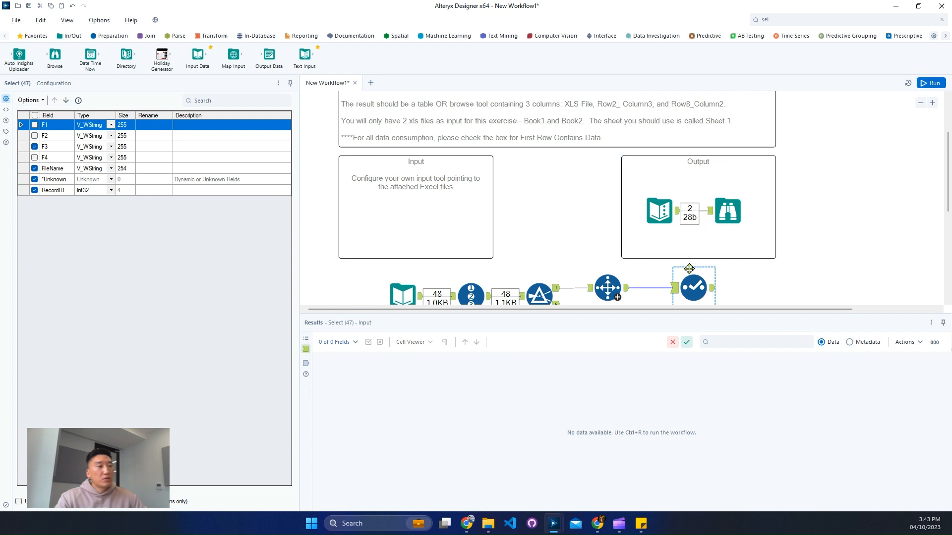
scroll(686, 268, "down", 4)
left_click(930, 84)
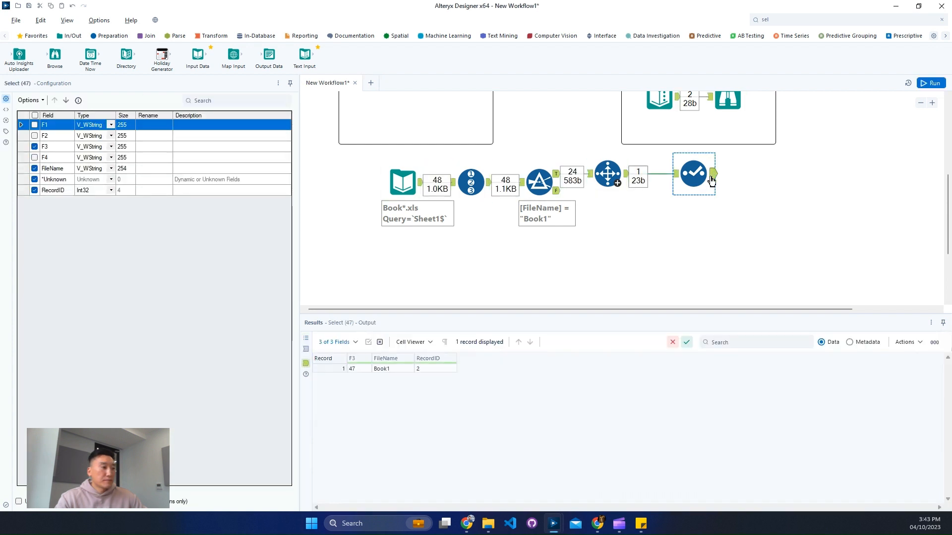
Step: Check the expected output in the Browse tool and examine how the Record ID output numbers the records of both books
scroll(711, 180, "up", 1)
left_click(724, 166)
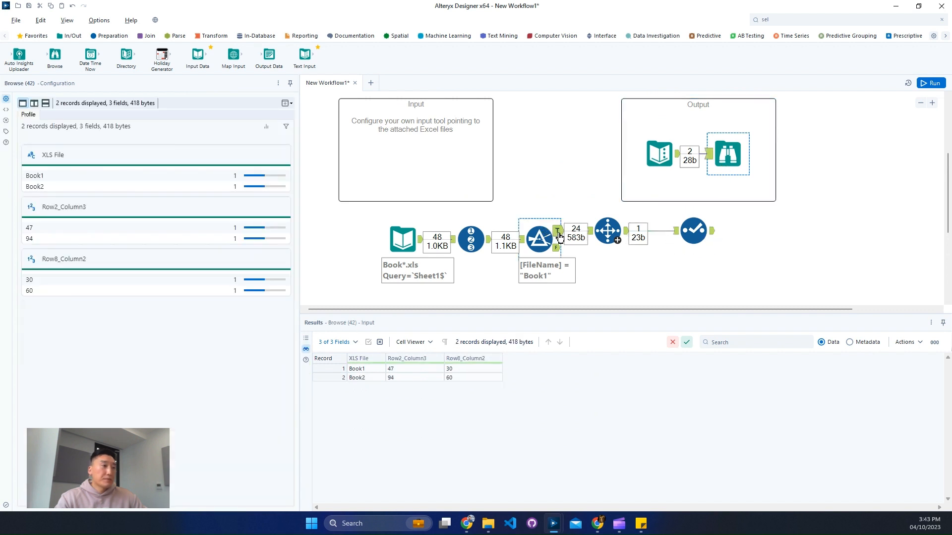
left_click(488, 243)
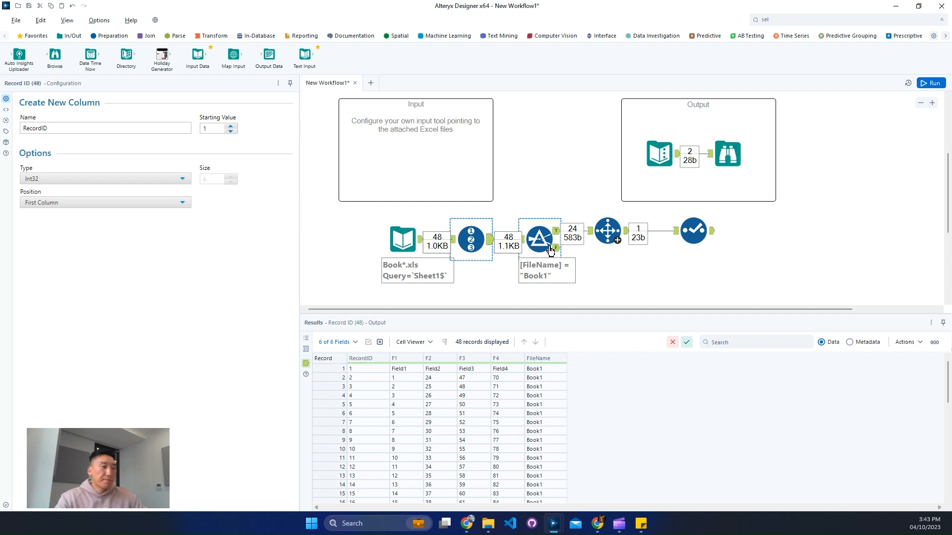
scroll(574, 387, "down", 6)
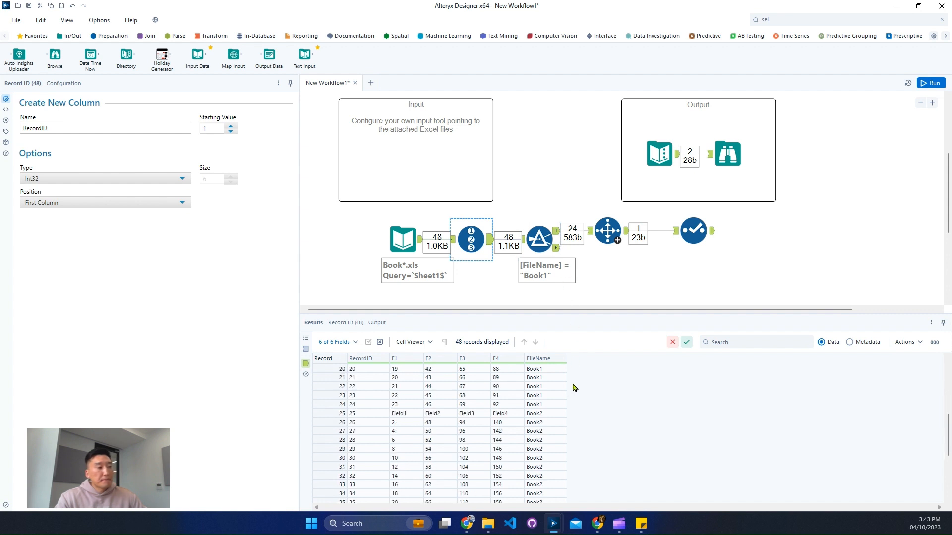
scroll(574, 386, "down", 1)
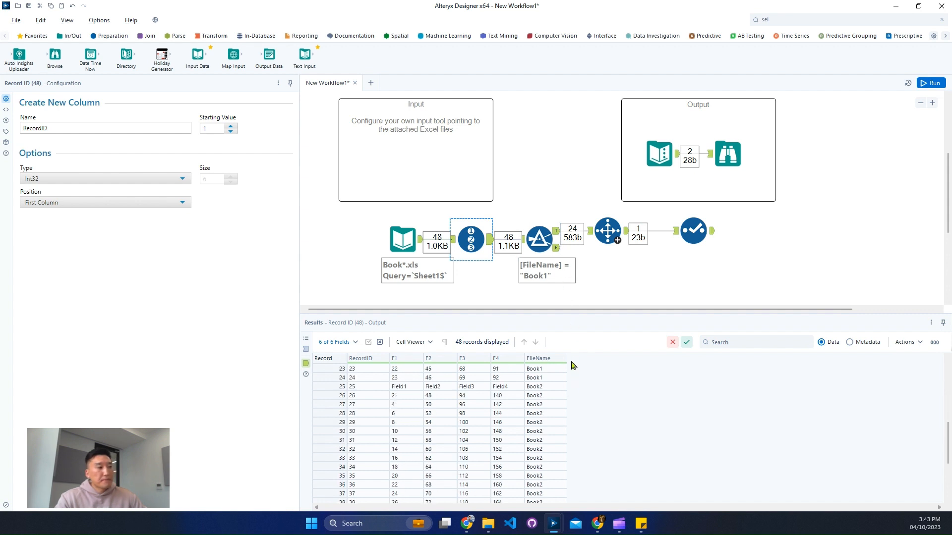
Step: Delete the Filter, Select Records and Select tools that follow the Record ID tool
left_click_drag(772, 253, 610, 226)
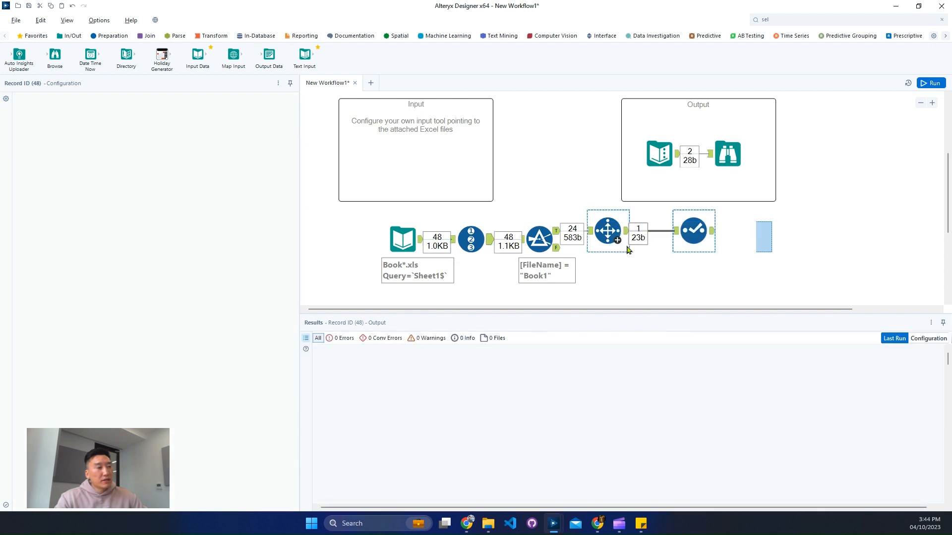
left_click_drag(769, 286, 525, 238)
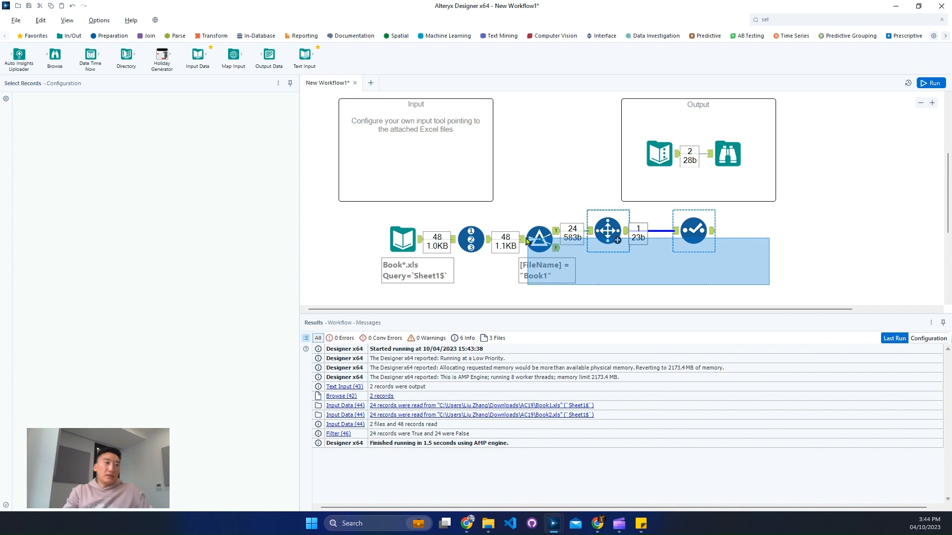
key("Delete")
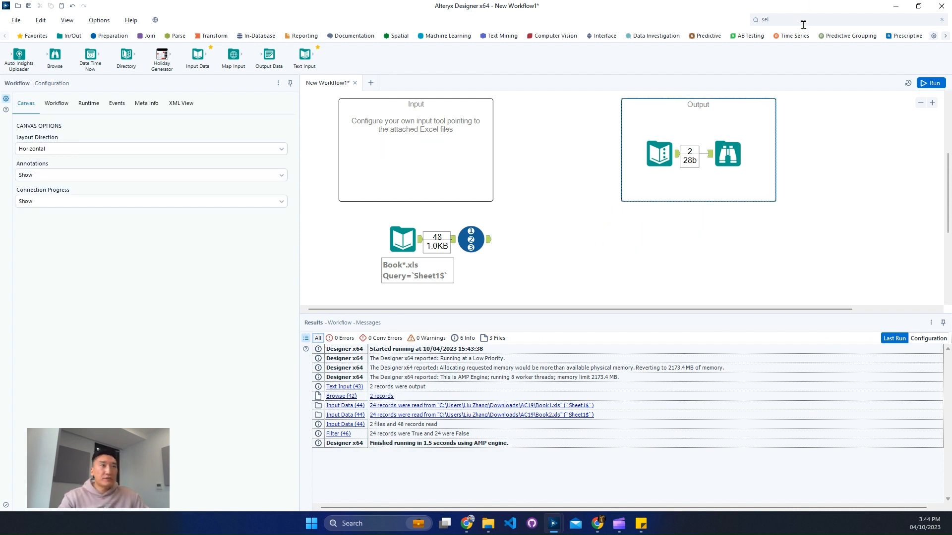
Step: Find the Tile tool with a tool search, connect it after the Record ID tool and group it by FileName
left_click(803, 22)
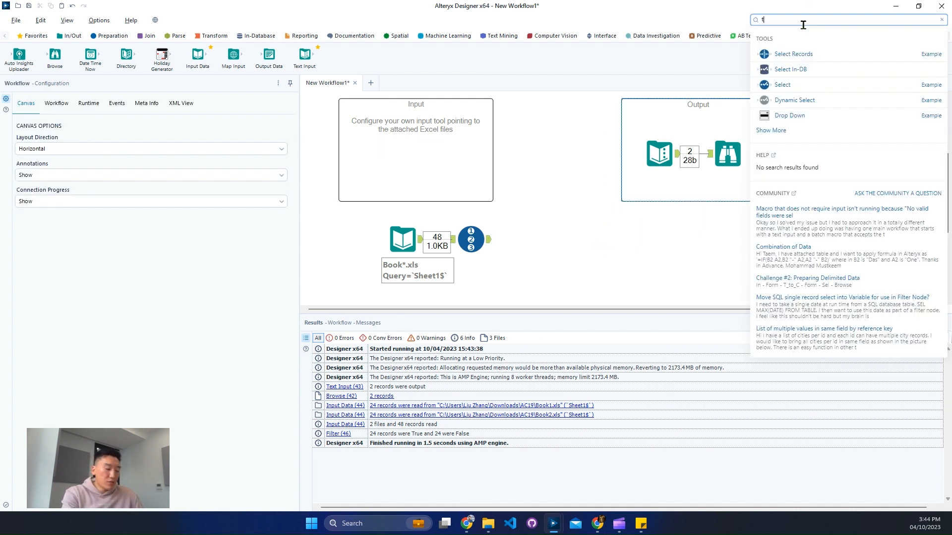
type("til")
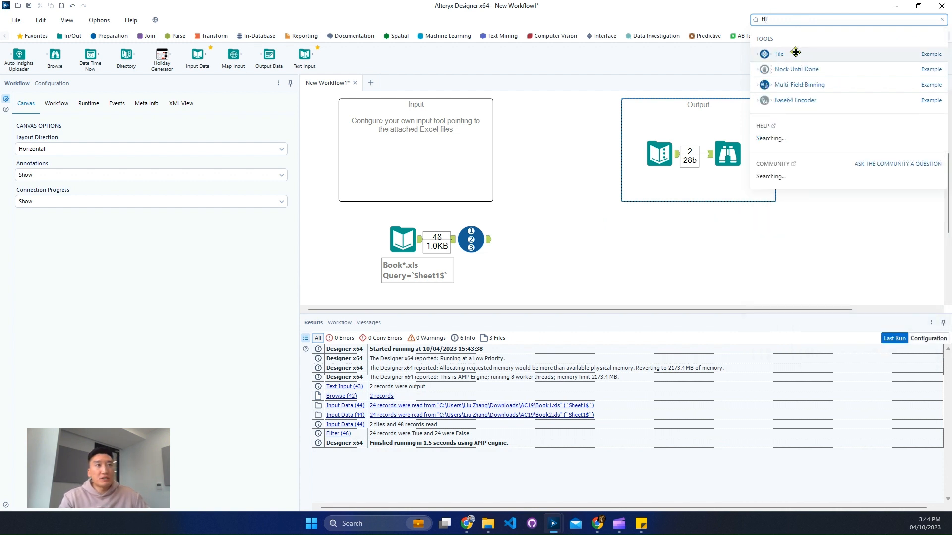
left_click_drag(778, 54, 555, 240)
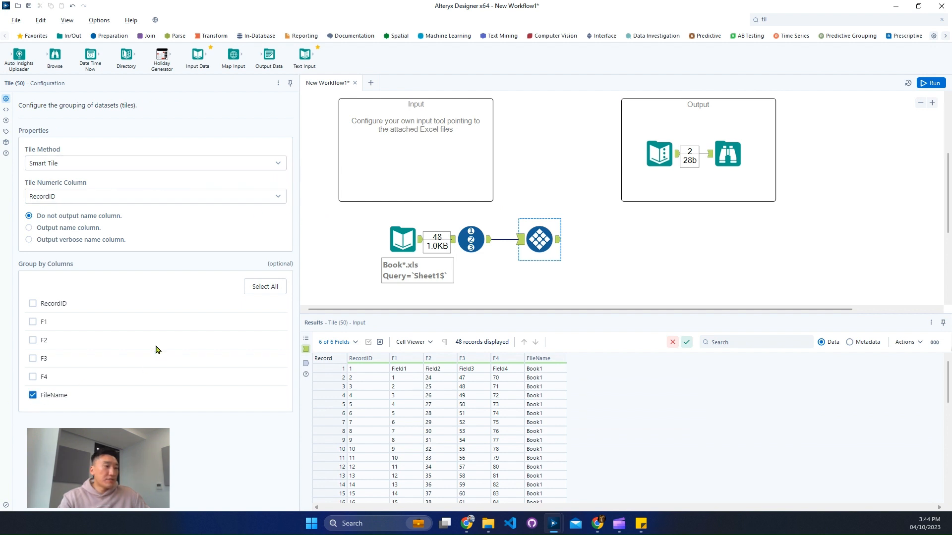
Step: Set the Tile method to Unique Value with RecordID as the unique column and run the workflow
left_click(101, 166)
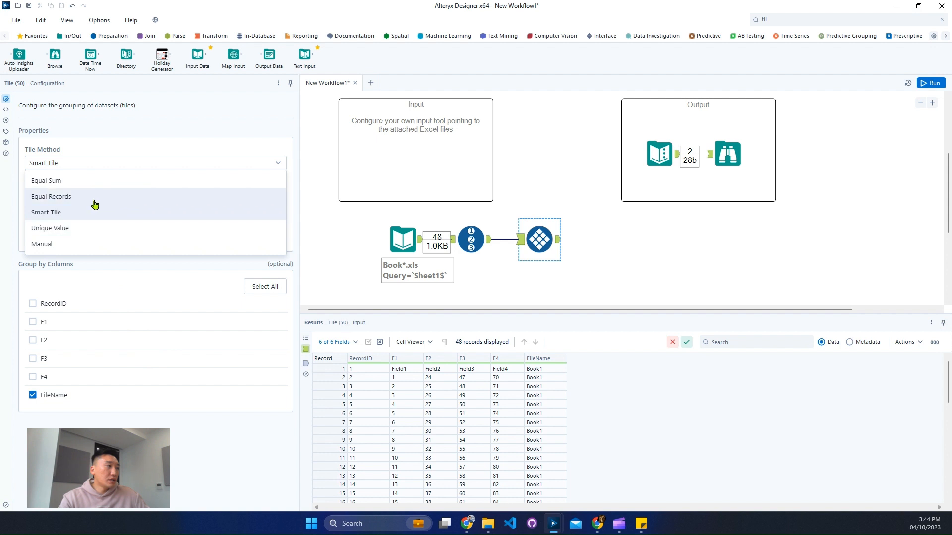
left_click(79, 228)
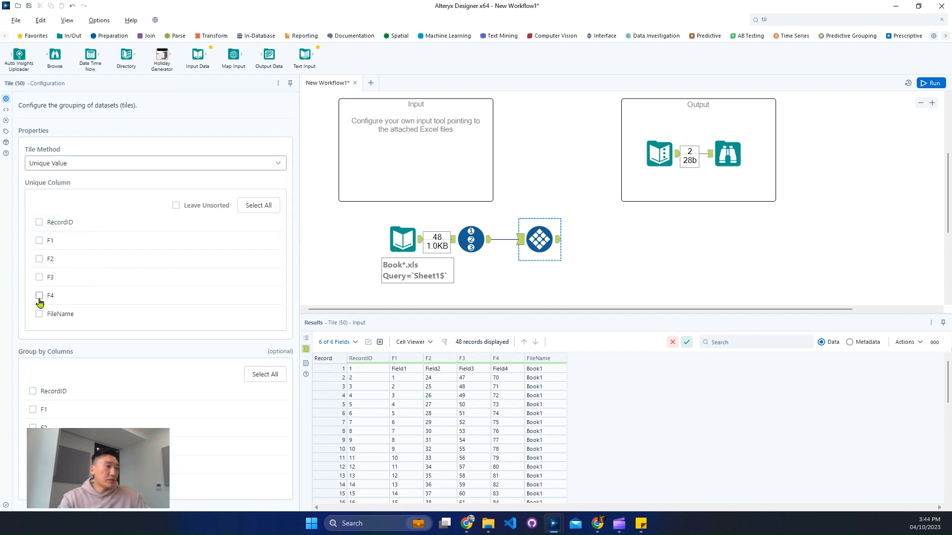
left_click(40, 224)
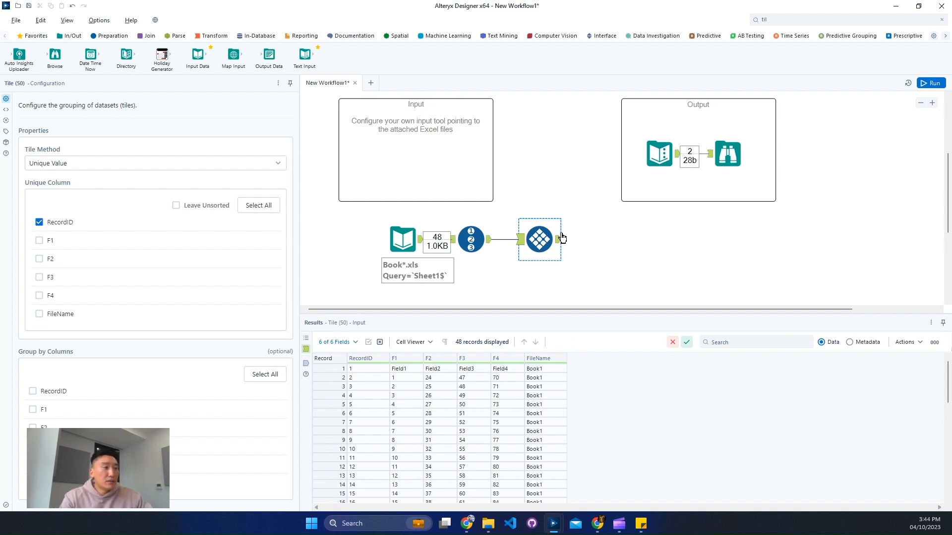
left_click(938, 85)
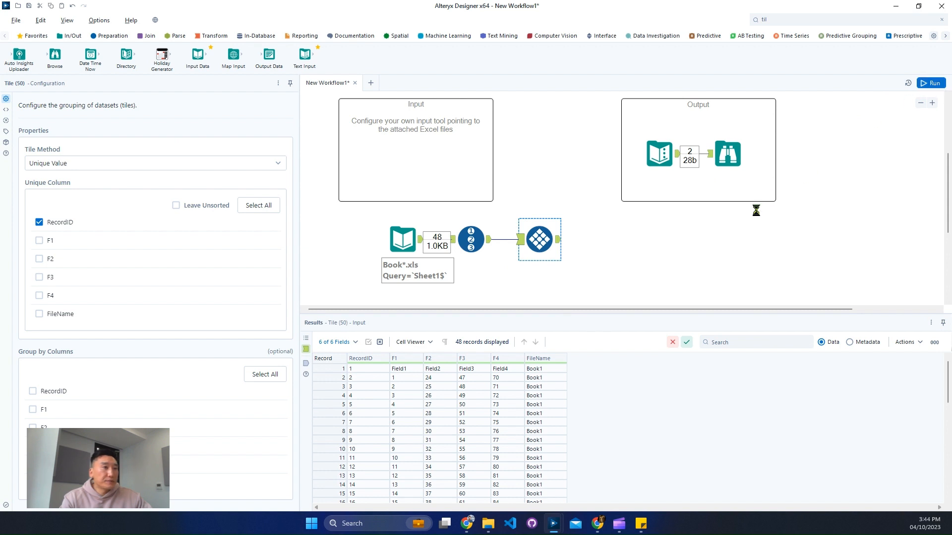
Step: Examine the Tile tool's output, comparing RecordID, FileName and Tile_Num across the Book1 and Book2 records
left_click(559, 242)
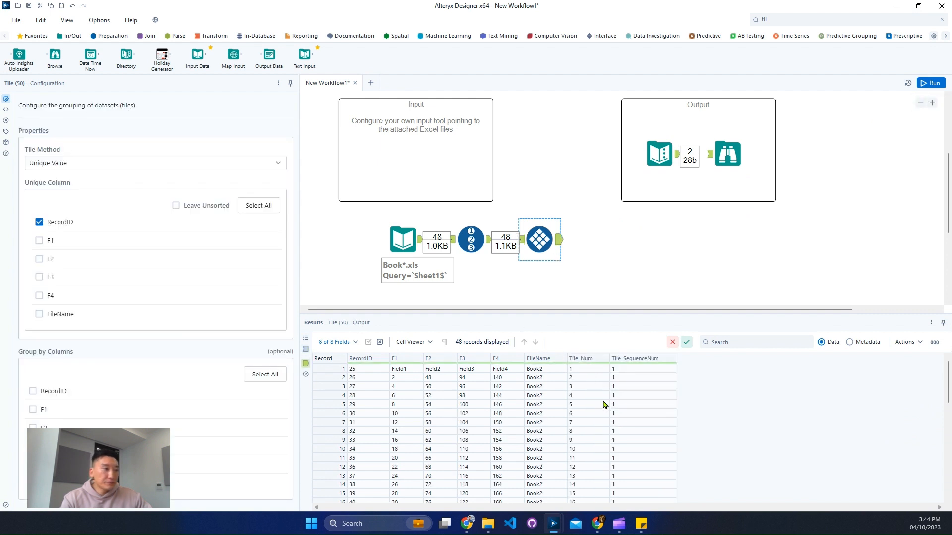
scroll(556, 381, "down", 7)
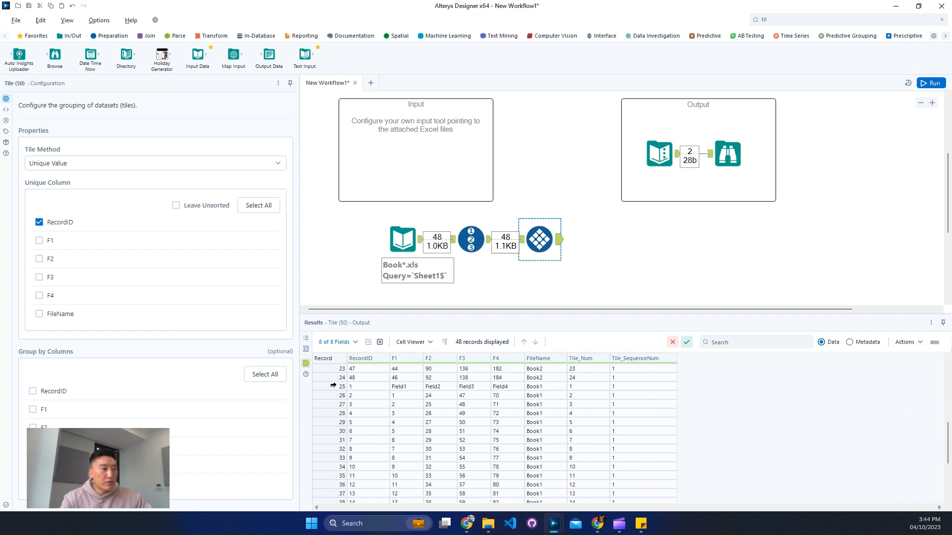
left_click_drag(333, 386, 339, 429)
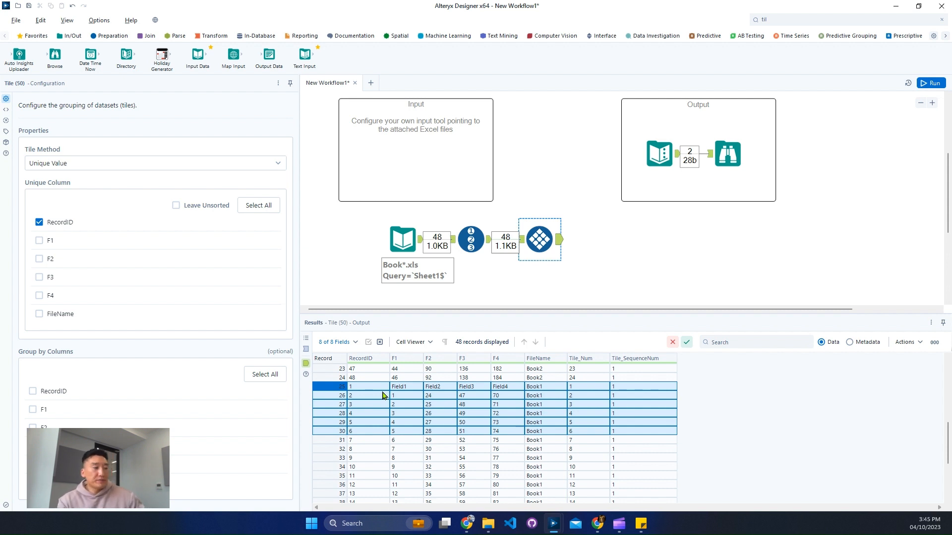
left_click(402, 389)
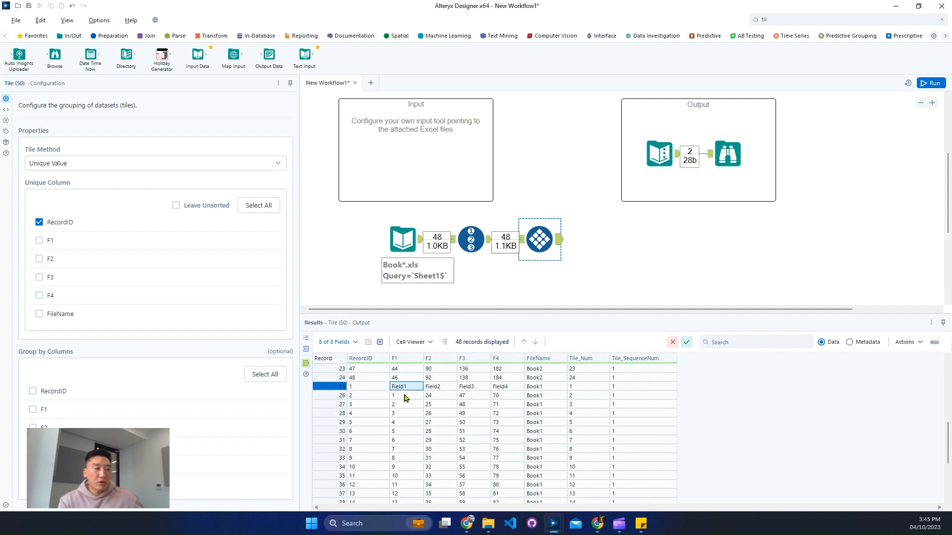
left_click_drag(404, 397, 407, 417)
left_click(411, 388)
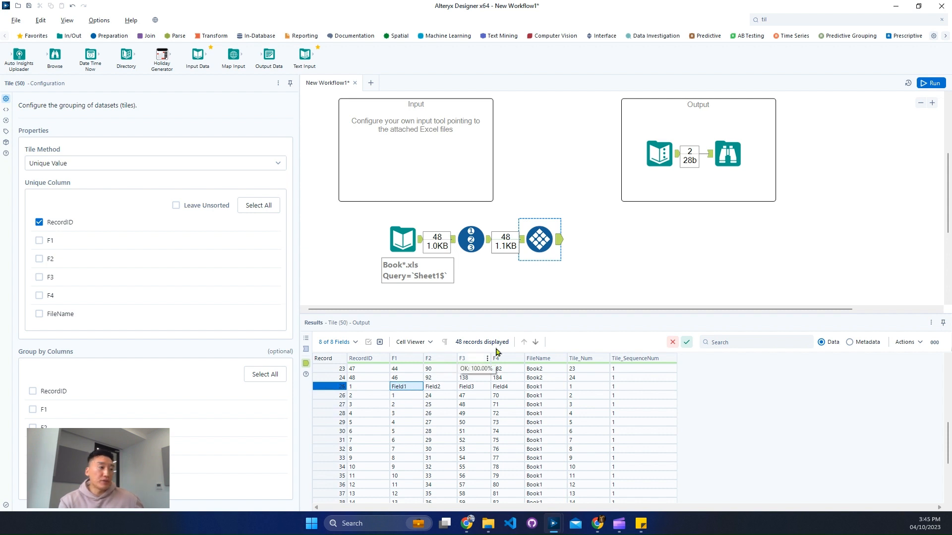
scroll(613, 434, "down", 4)
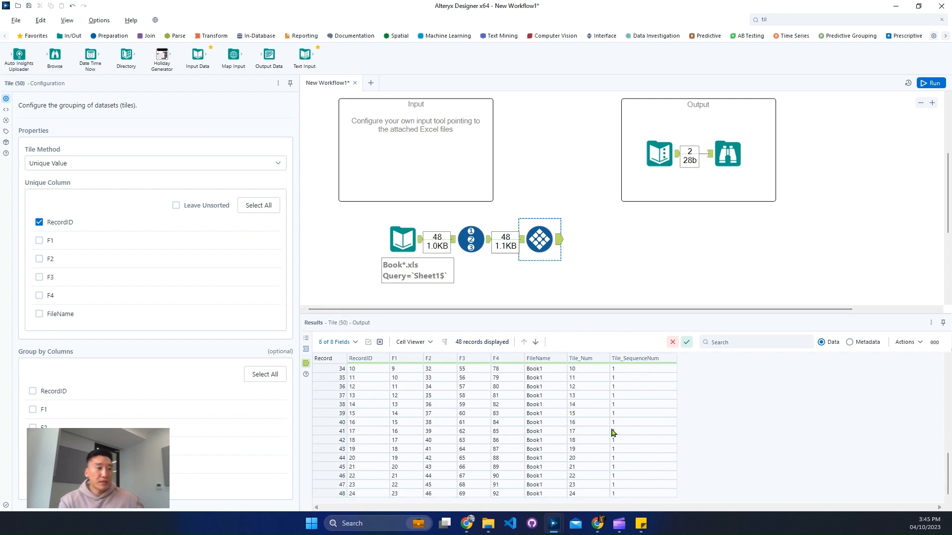
scroll(633, 436, "up", 6)
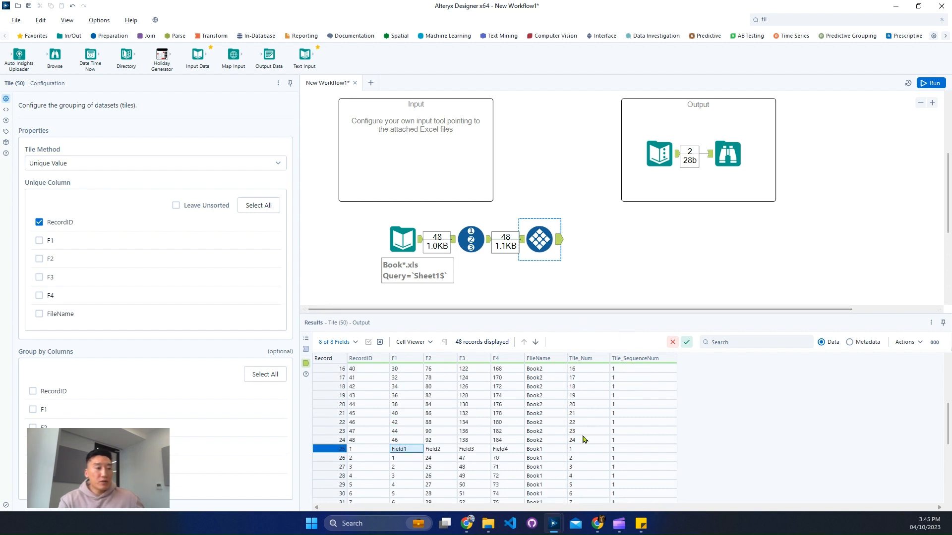
left_click(546, 450)
scroll(602, 445, "down", 2)
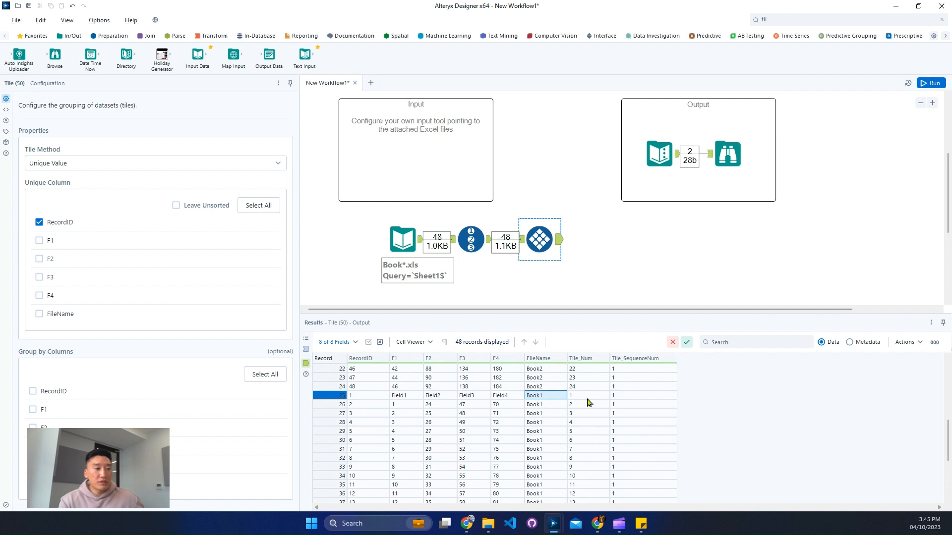
left_click_drag(588, 399, 585, 449)
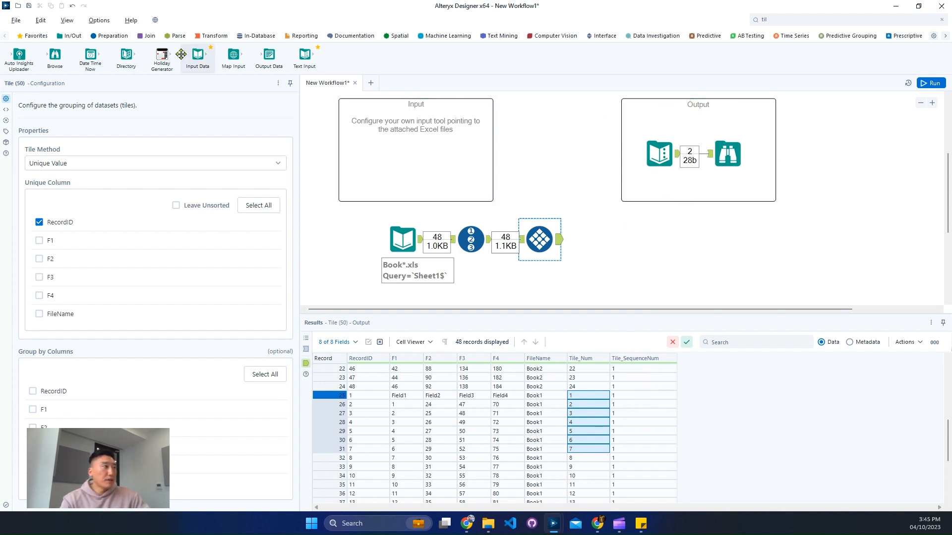
Step: Connect a Transpose tool after the Tile tool, with RecordID, FileName and Tile_Num as key columns and only F1 to F4 as data columns
left_click(209, 35)
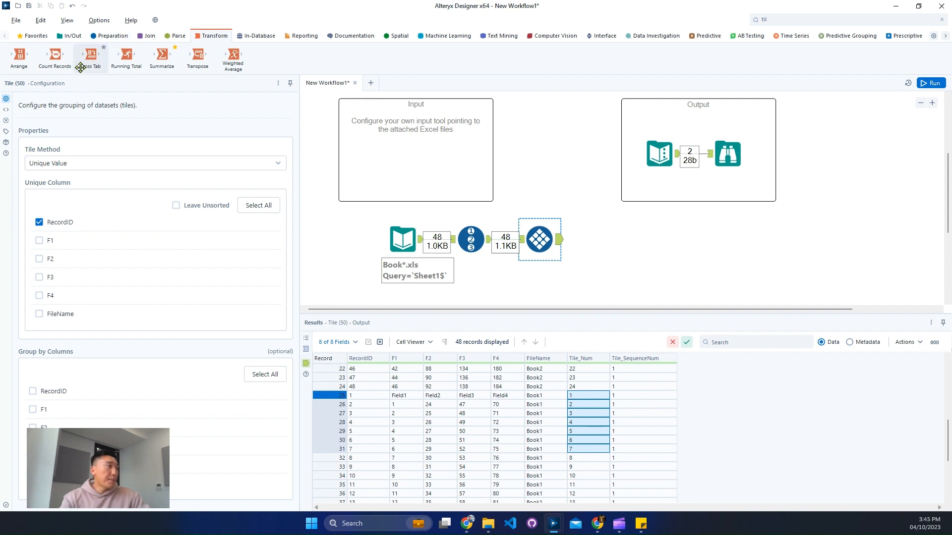
left_click_drag(215, 61, 619, 243)
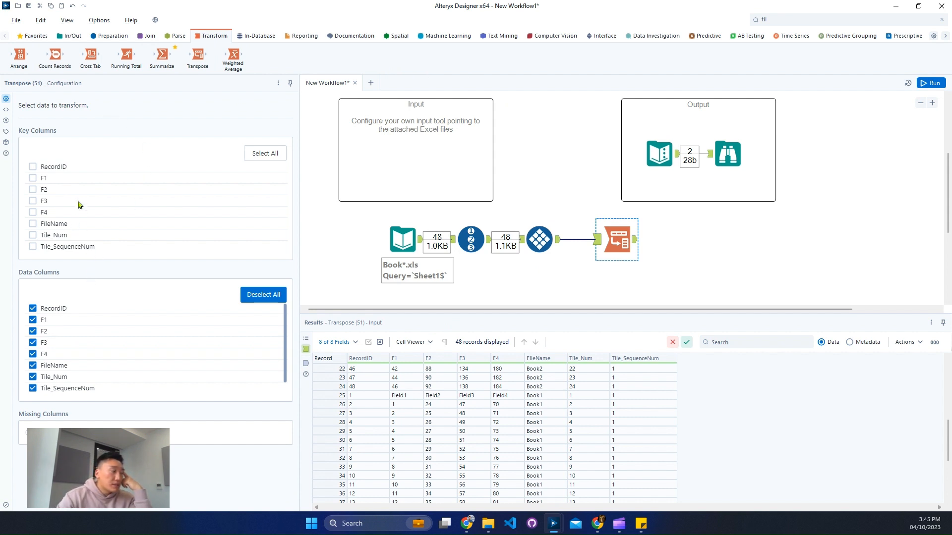
left_click(33, 167)
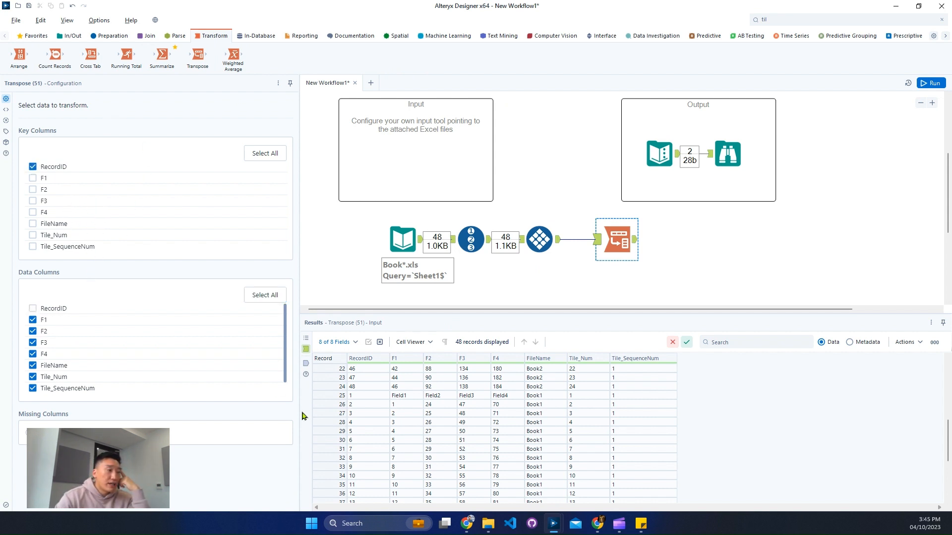
left_click_drag(374, 387, 372, 452)
left_click_drag(540, 395, 585, 430)
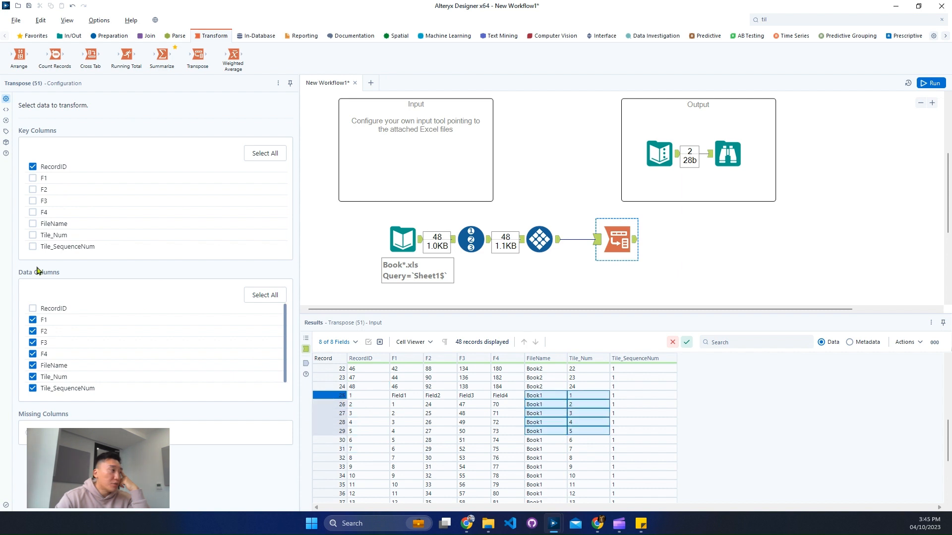
left_click(32, 224)
left_click(32, 235)
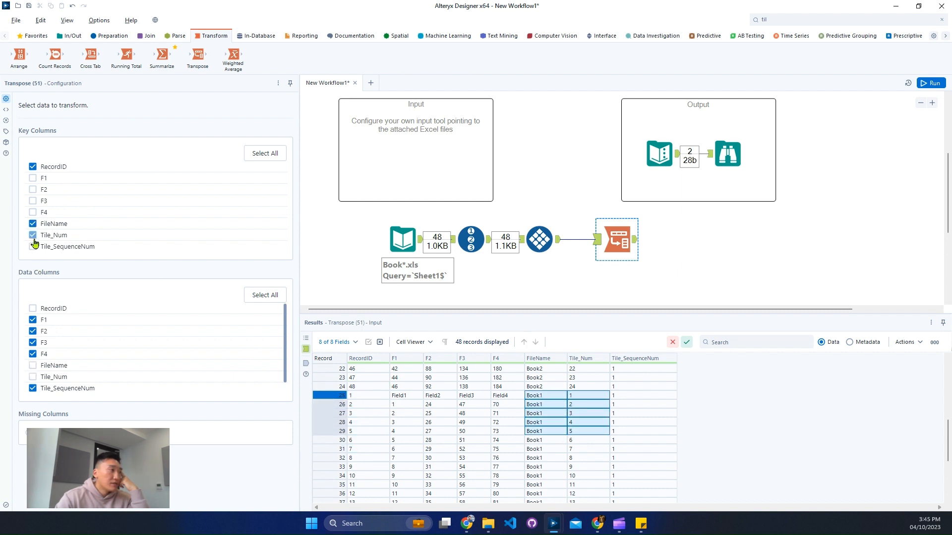
left_click(33, 388)
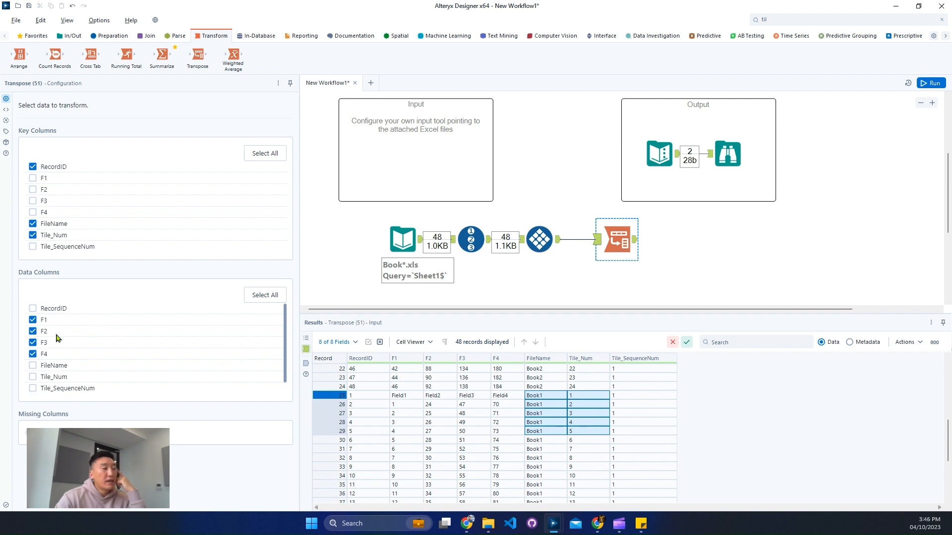
Step: Run the workflow and check the Tile_Num, Name and Value columns in the Transpose output
left_click(928, 85)
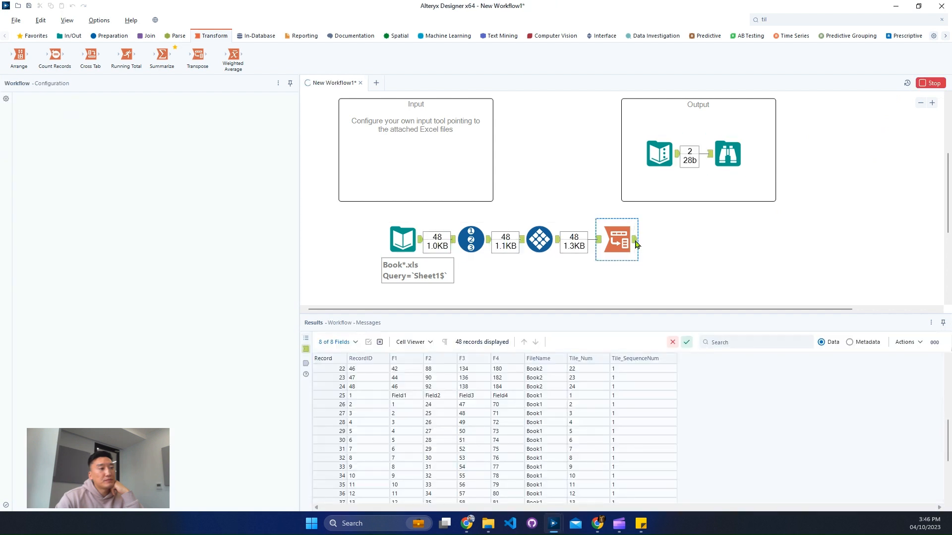
left_click(637, 243)
scroll(495, 421, "down", 1)
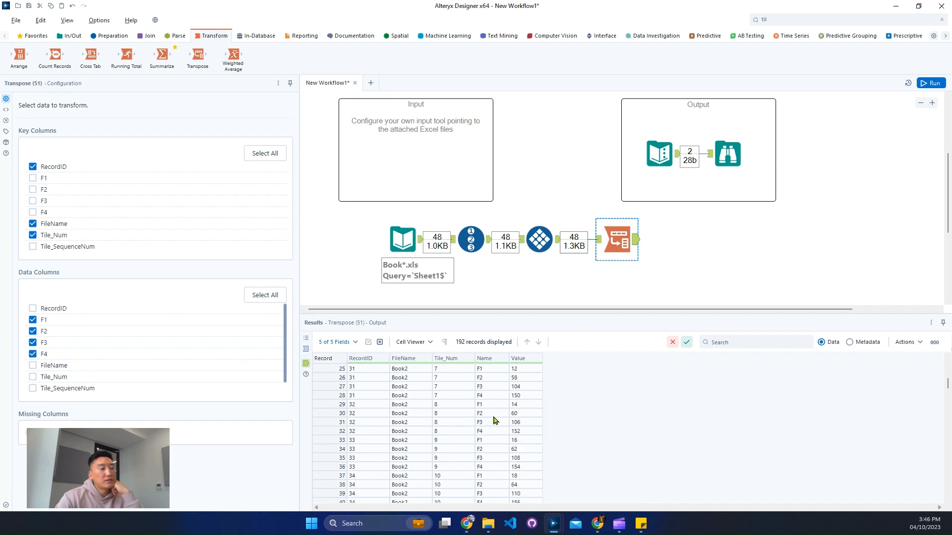
scroll(494, 420, "up", 4)
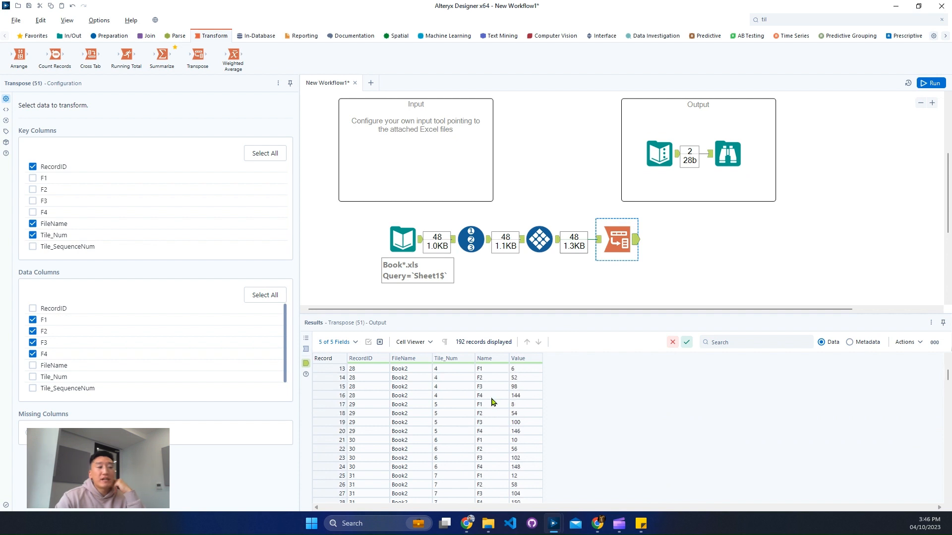
left_click(452, 379)
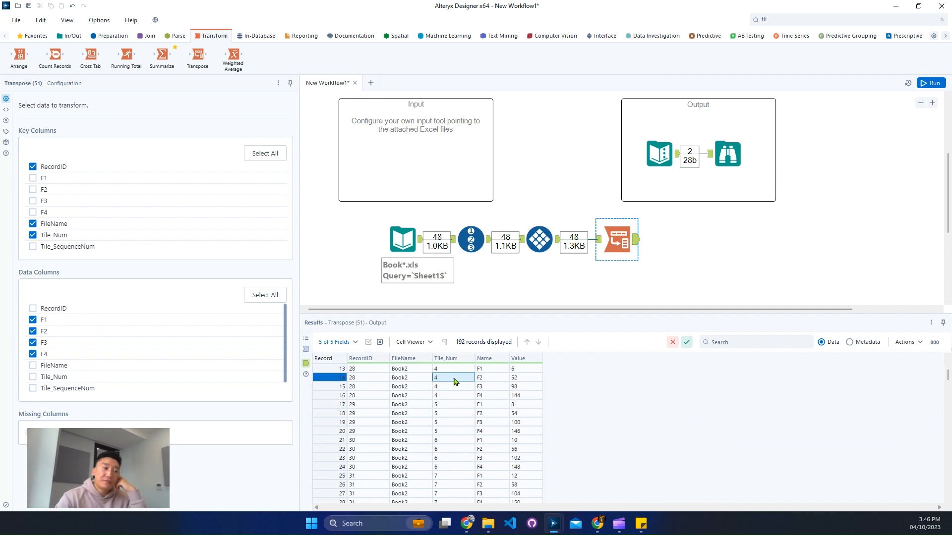
left_click(493, 387)
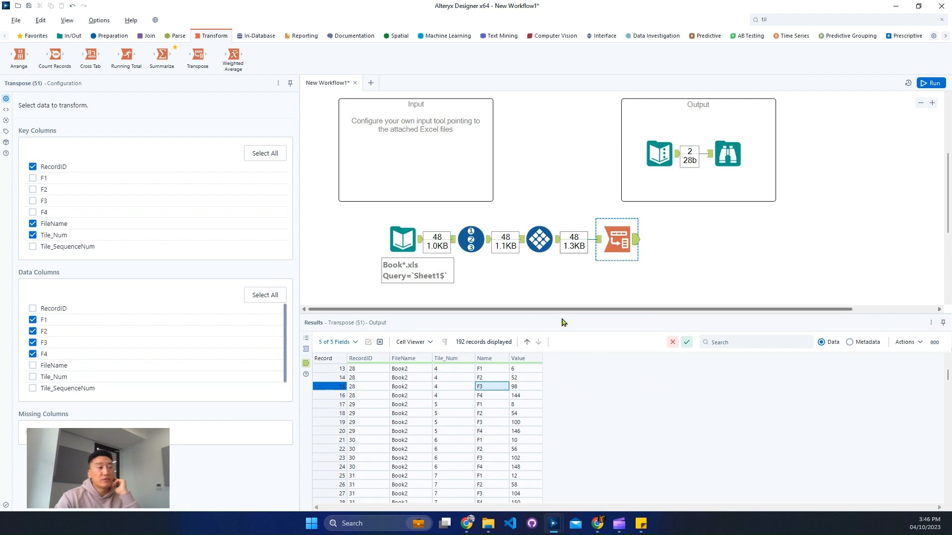
Step: Find the Filter tool with a tool search and connect it after the Transpose tool
left_click(781, 20)
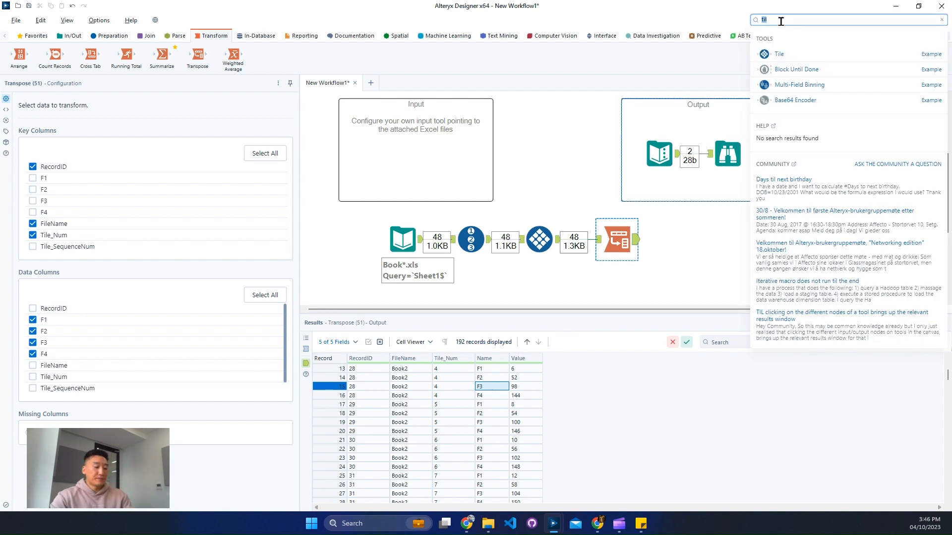
type("fi")
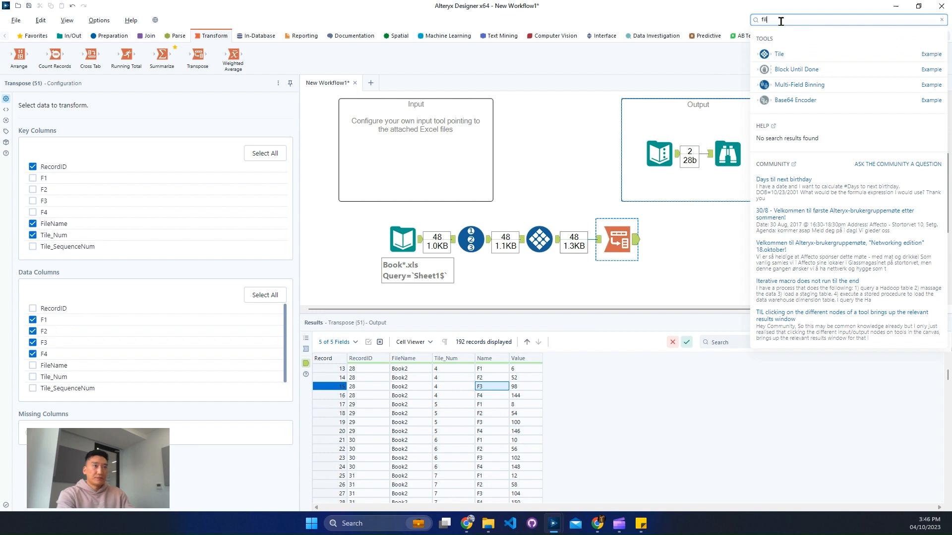
type("l")
left_click_drag(720, 101, 693, 240)
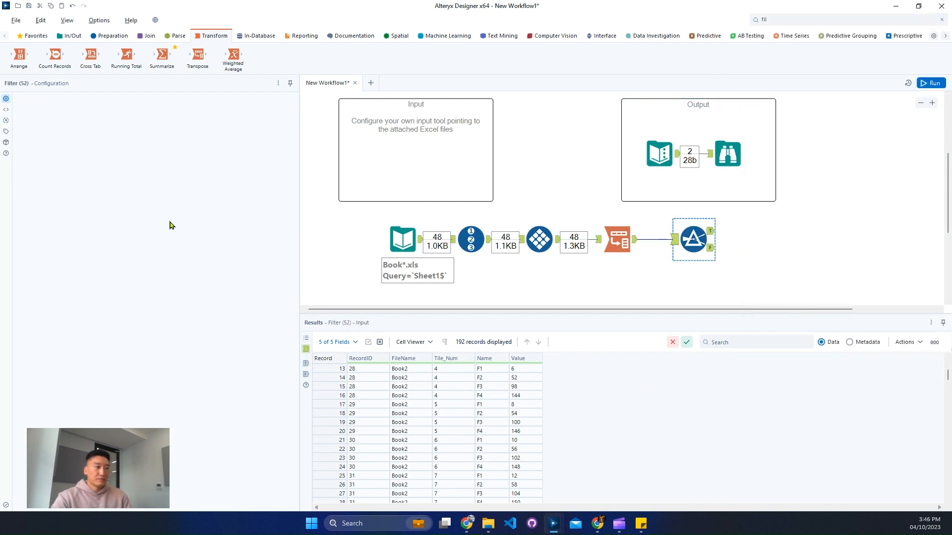
Step: Switch the Filter to a custom filter and enter the expression [Tile_Num] = 2 AND [Name] = 'F3'
scroll(748, 216, "up", 5)
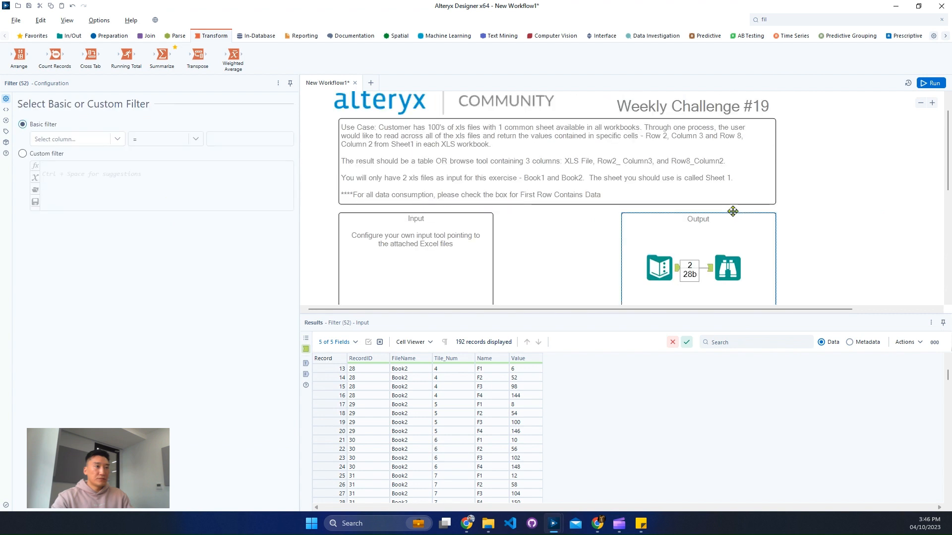
left_click(46, 154)
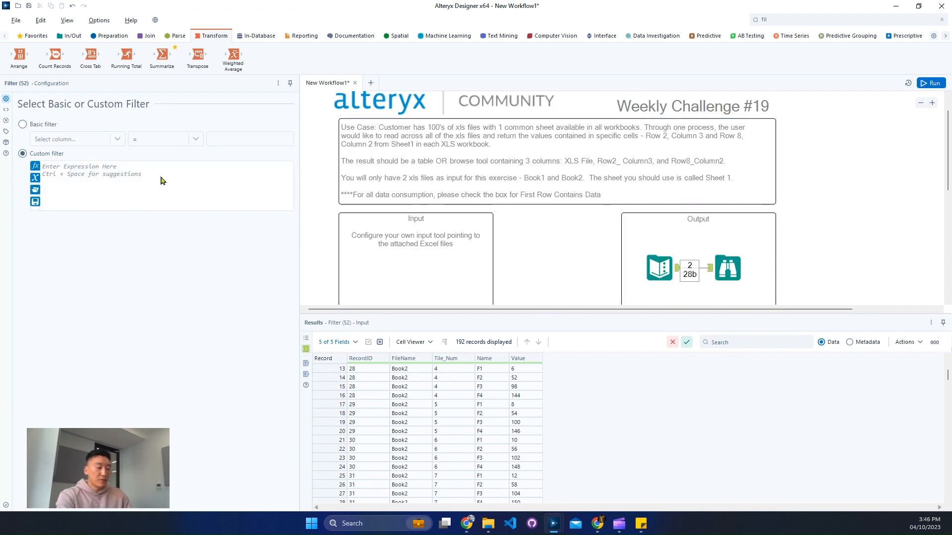
type("[Tile_Num]")
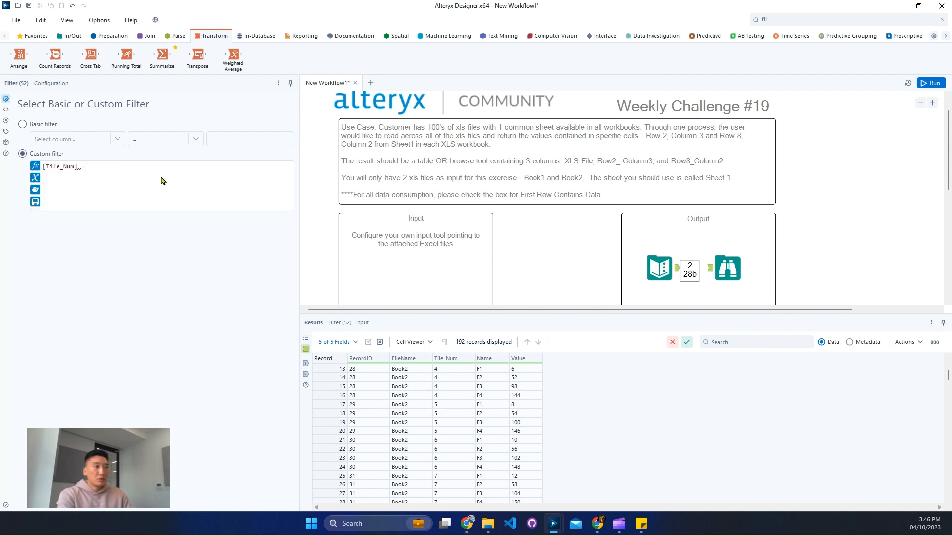
type(" = 2 AND")
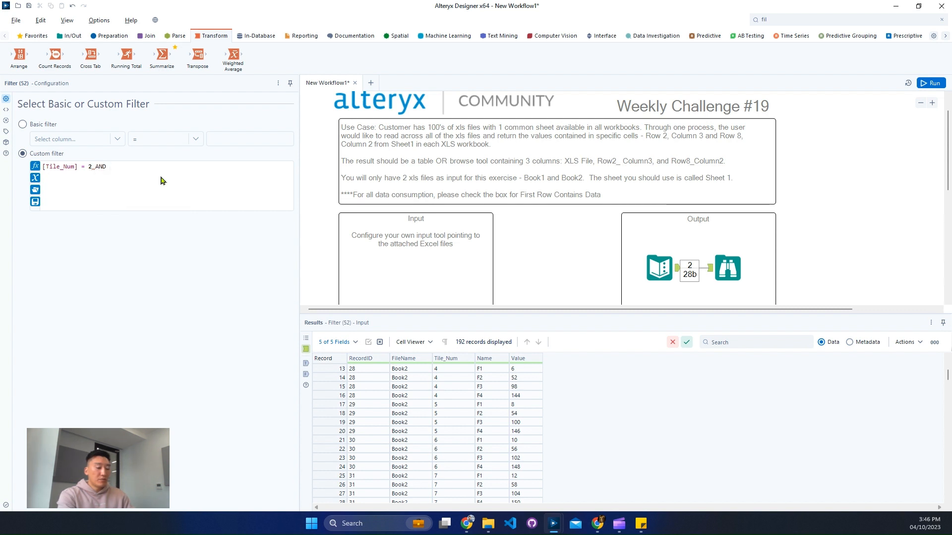
type(" name")
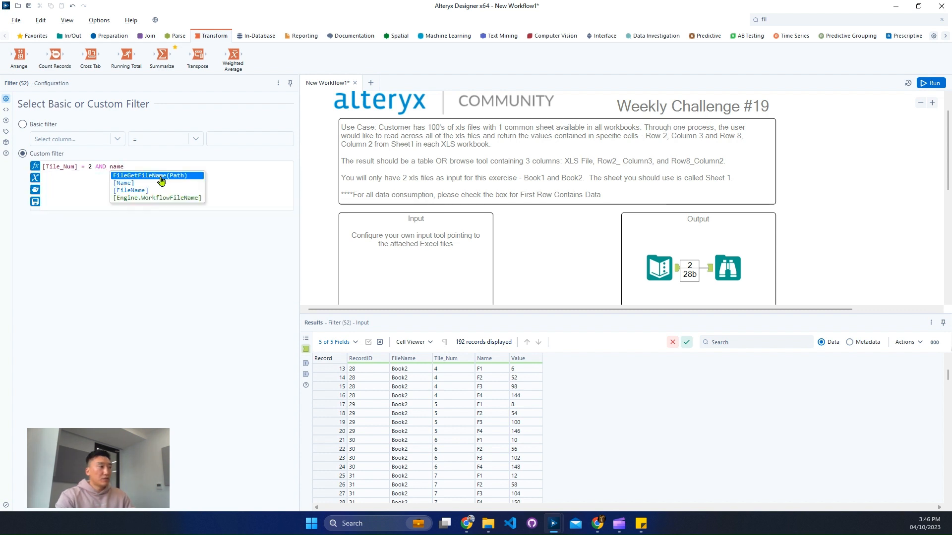
key("Down")
key("Return")
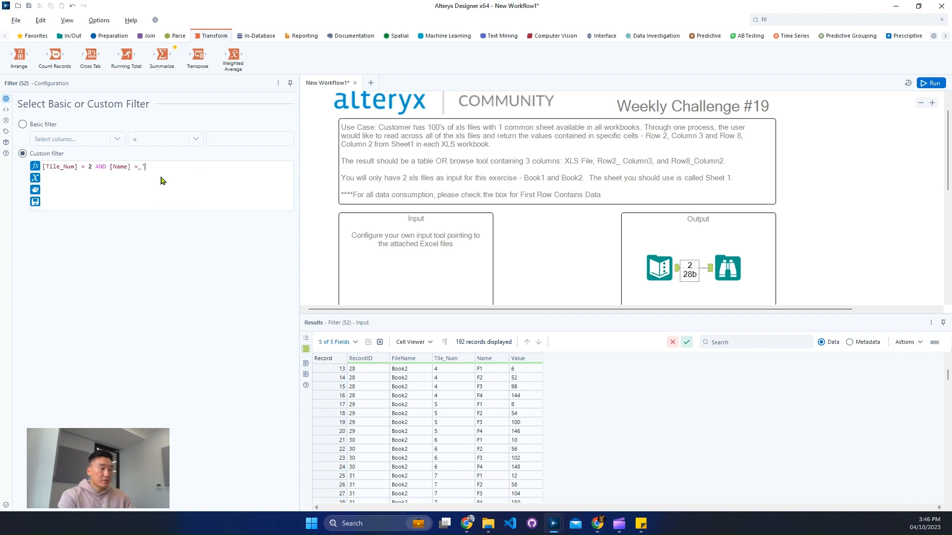
type("F3")
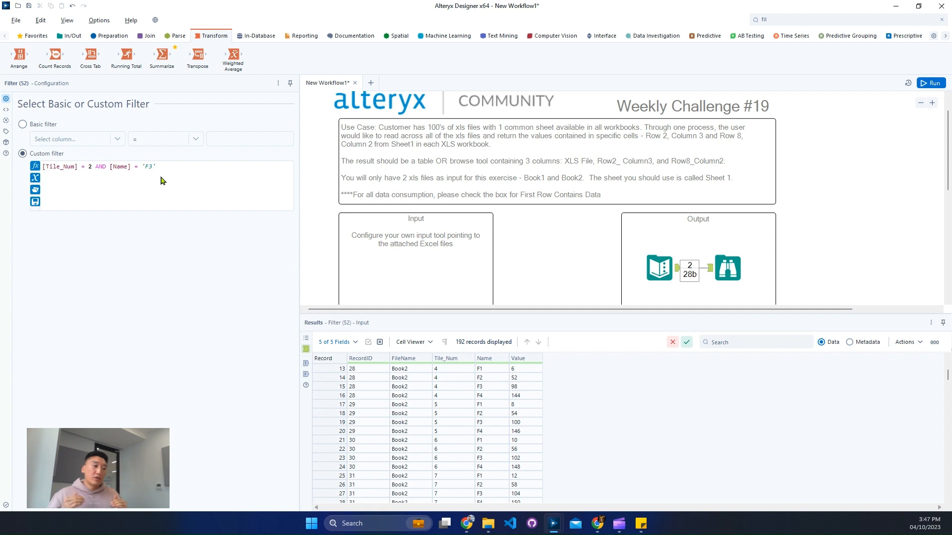
Step: Enclose the filter condition in parentheses, add OR on a new line and paste a copy of the condition below it
type("(")
left_click(225, 170)
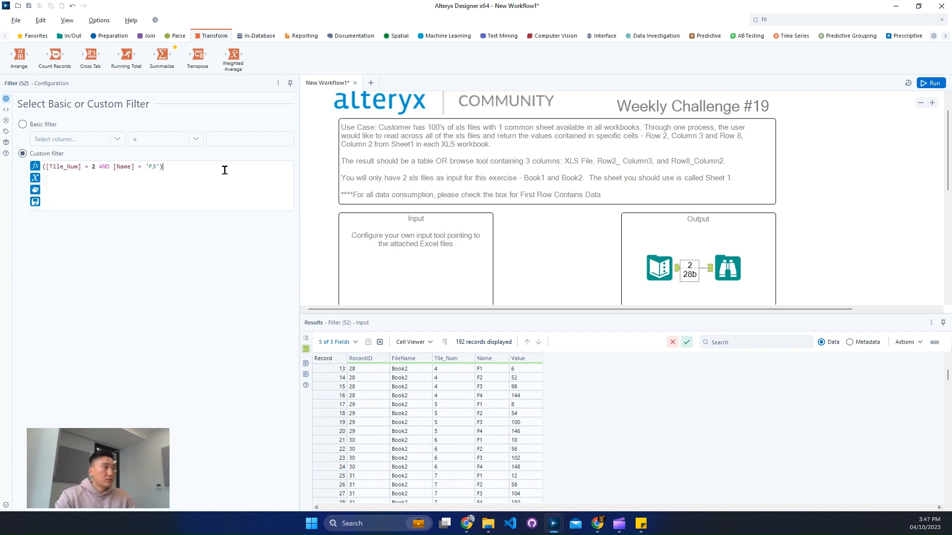
type("OR")
key("Return")
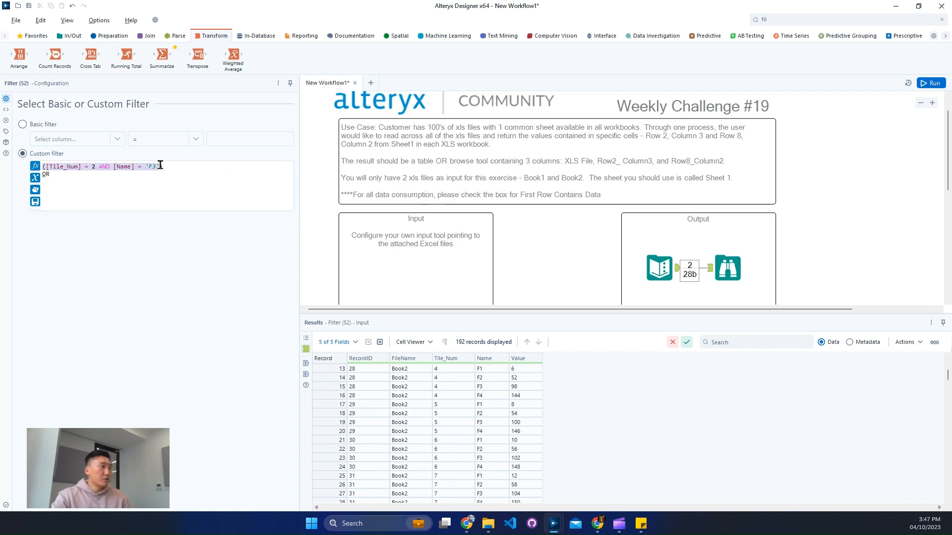
left_click(192, 167)
left_click_drag(192, 167, 48, 161)
key("ctrl+c")
left_click(69, 184)
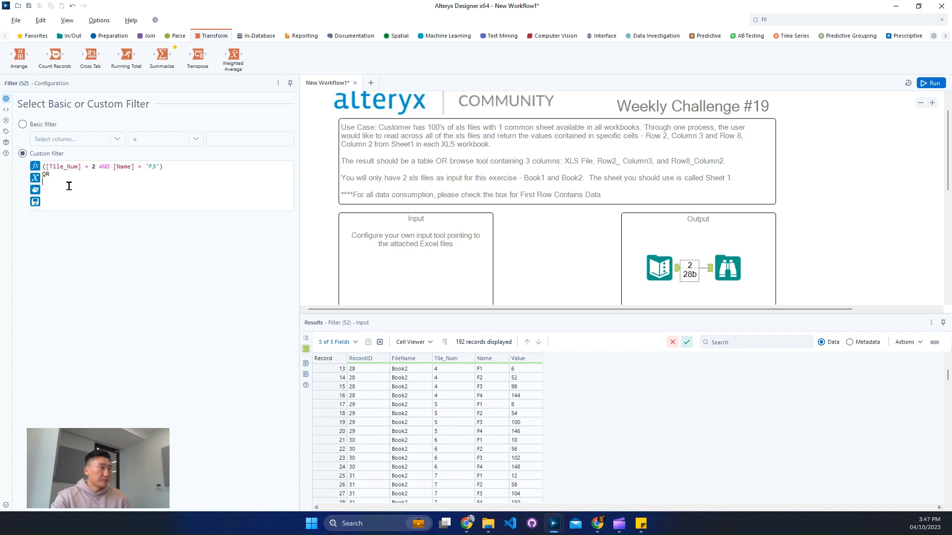
key("ctrl+v")
Step: Change the second filter condition to [Tile_Num] = 8 AND [Name] = 'F2'
left_click(99, 181)
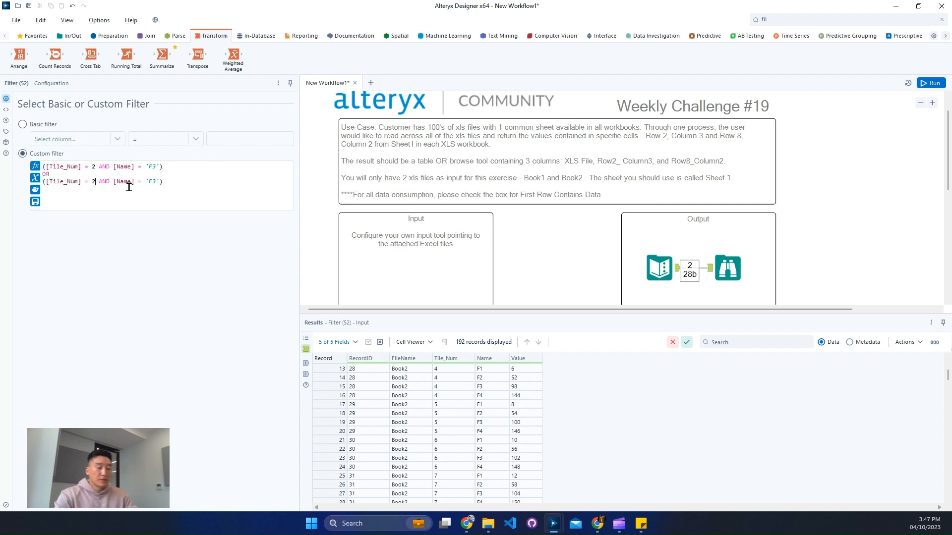
key("BackSpace")
key("BackSpace")
type("8")
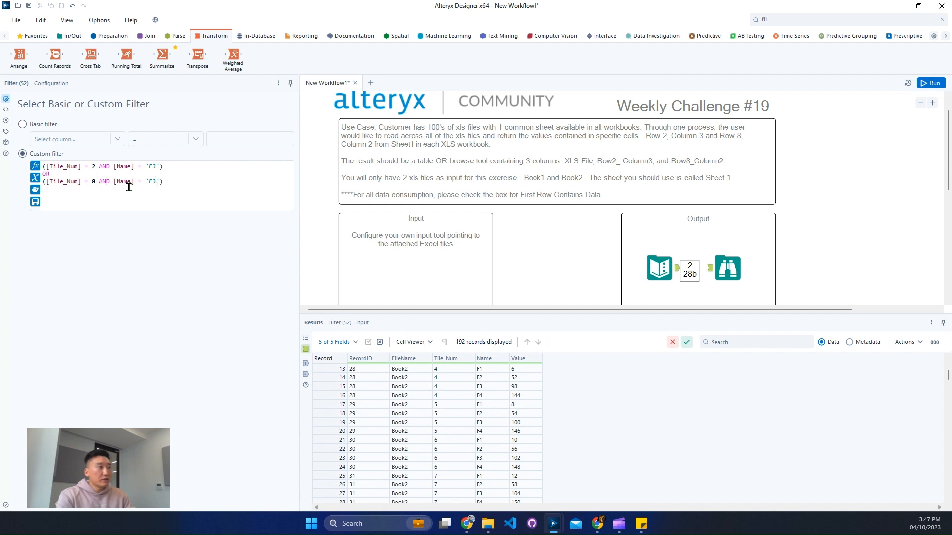
key("BackSpace")
type("2")
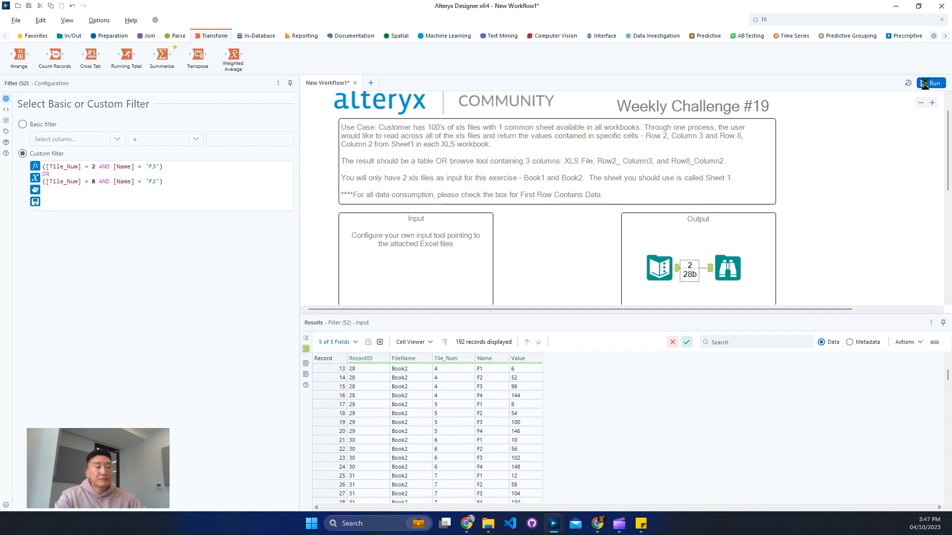
Step: Run the workflow and inspect the records in the Filter's True output
left_click(924, 84)
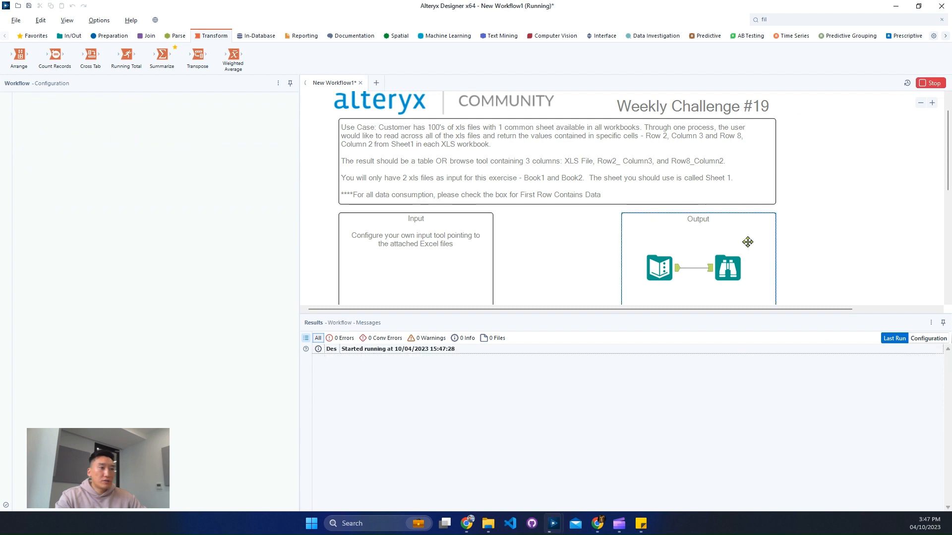
scroll(747, 242, "down", 5)
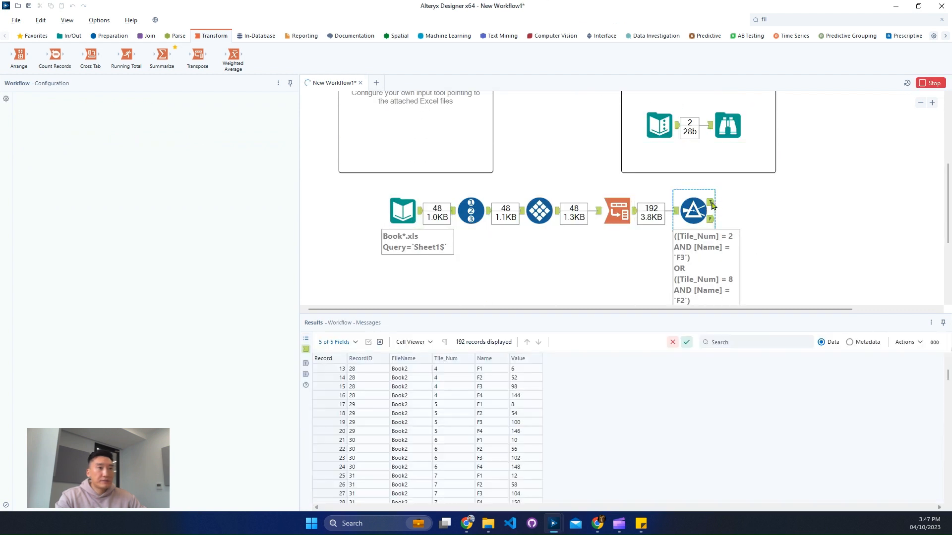
left_click(711, 204)
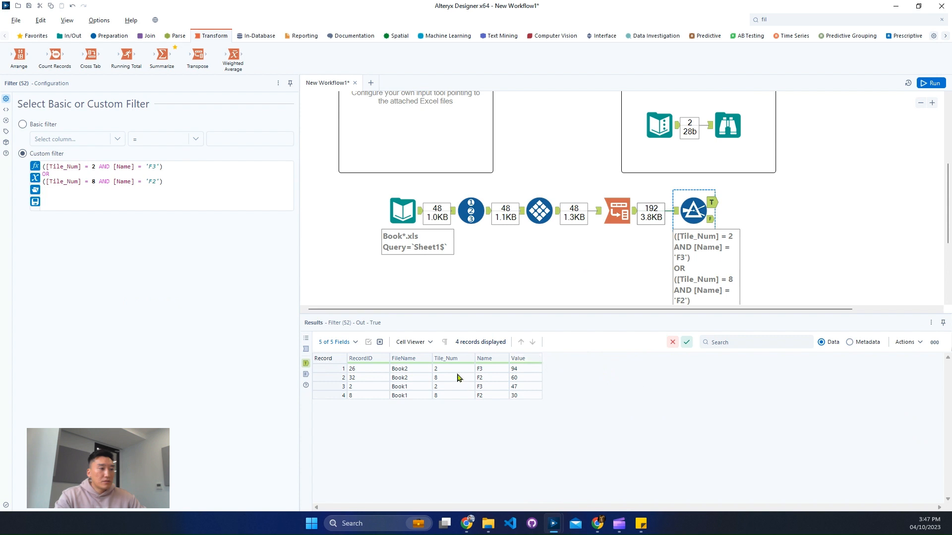
left_click(528, 396)
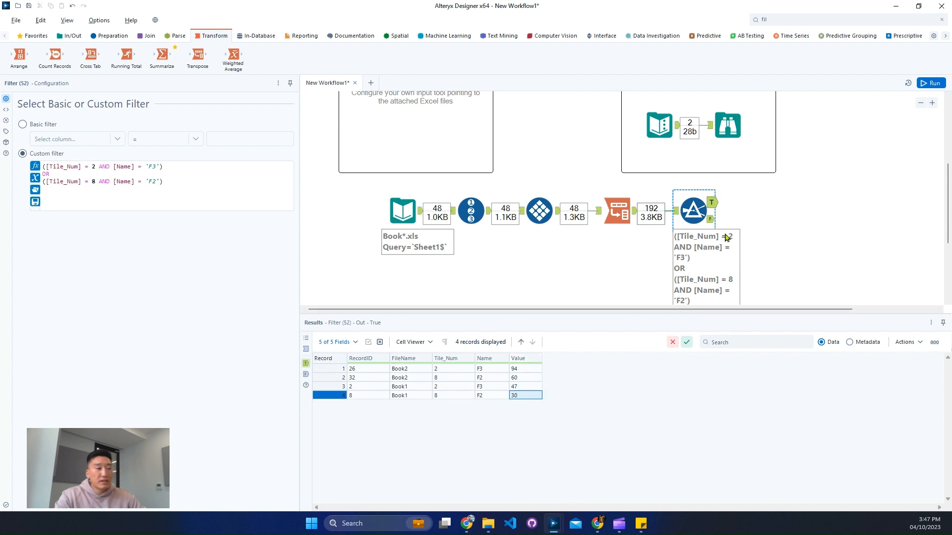
Step: Compare the expected result in the Output container's Browse tool with the Filter's True output
left_click(729, 141)
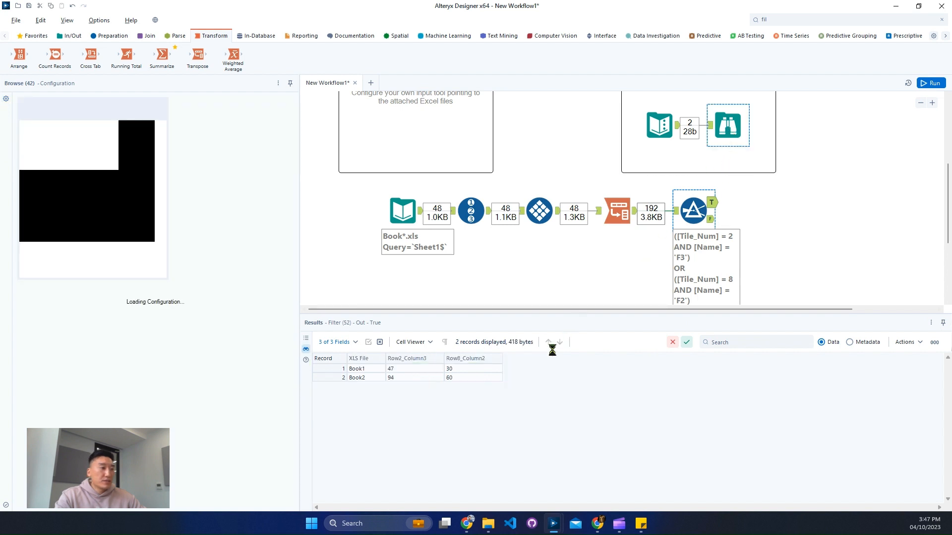
left_click(461, 378)
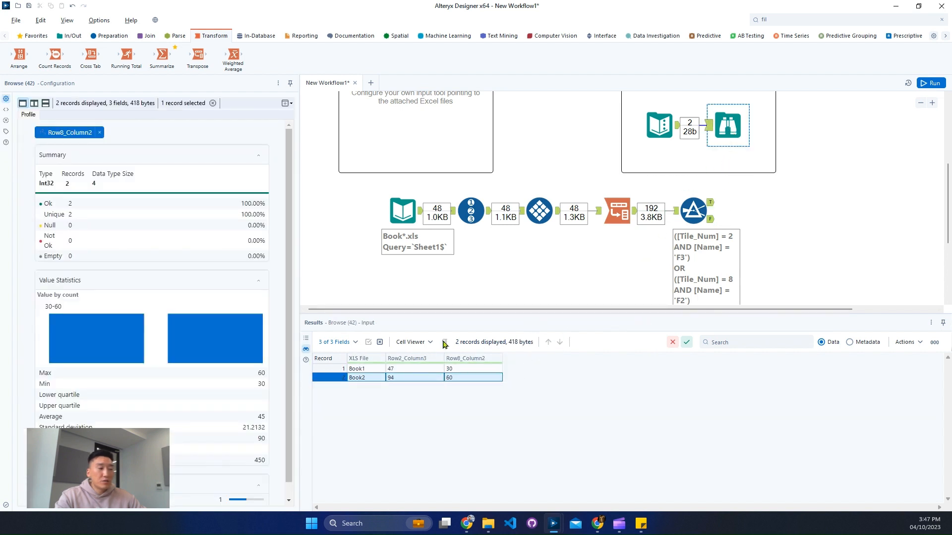
left_click(371, 369)
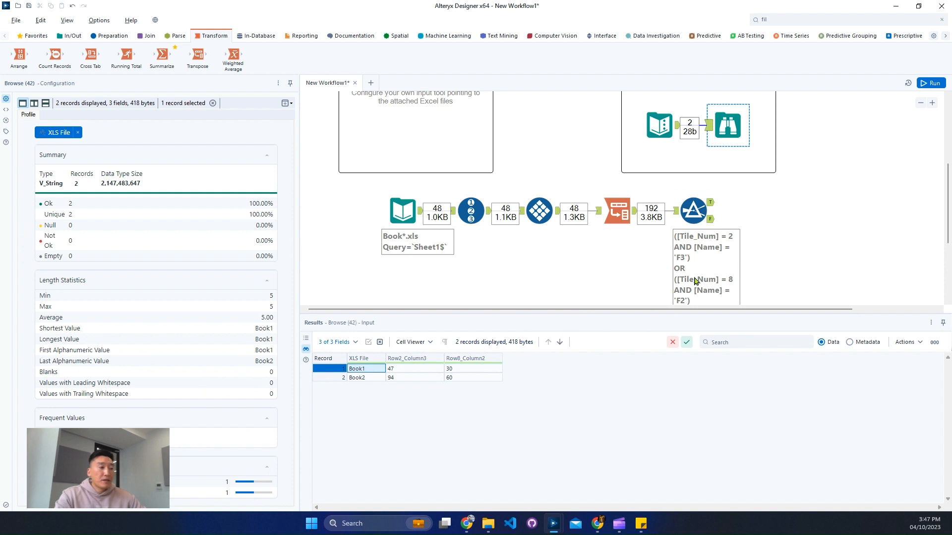
left_click(710, 202)
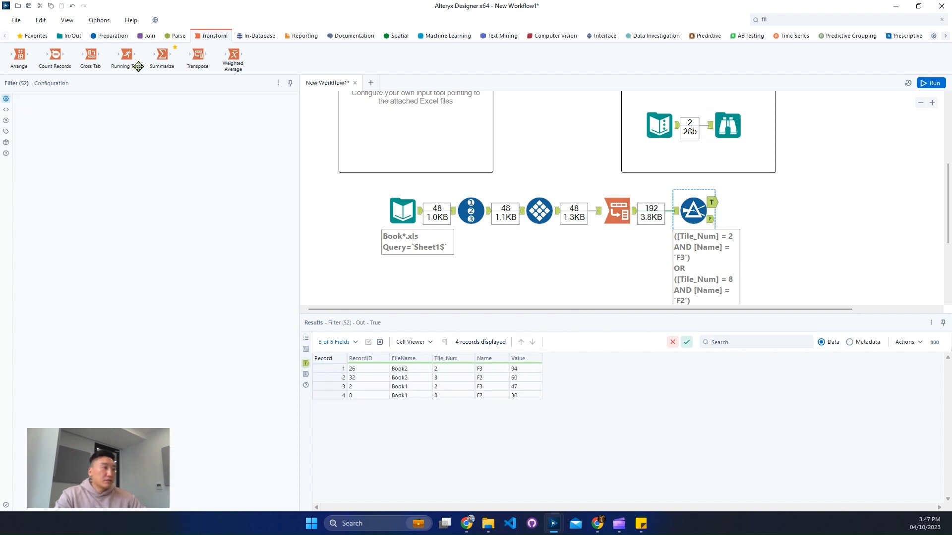
Step: Add a Cross Tab to the Filter's True output, grouped by FileName and Tile_Num, with Name as headers and concatenated Value as values
left_click_drag(91, 55, 772, 203)
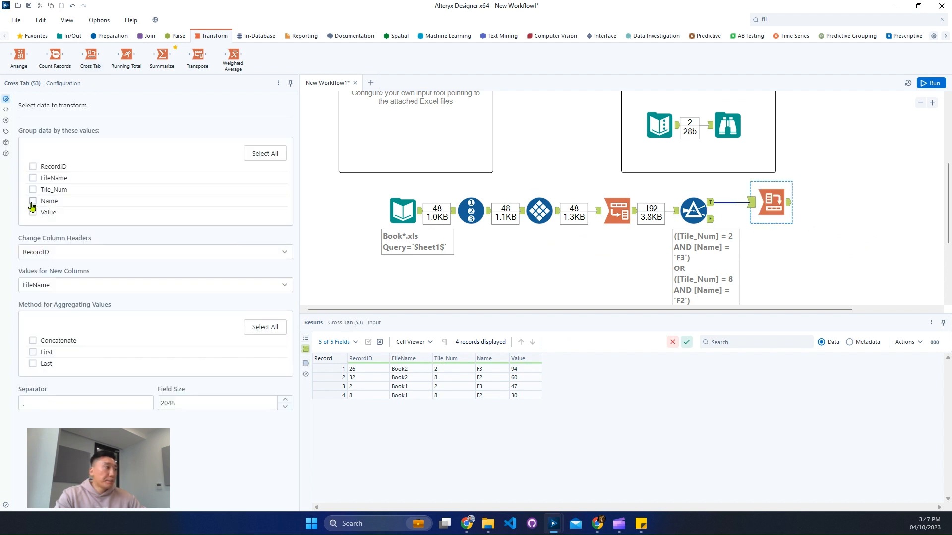
left_click(33, 179)
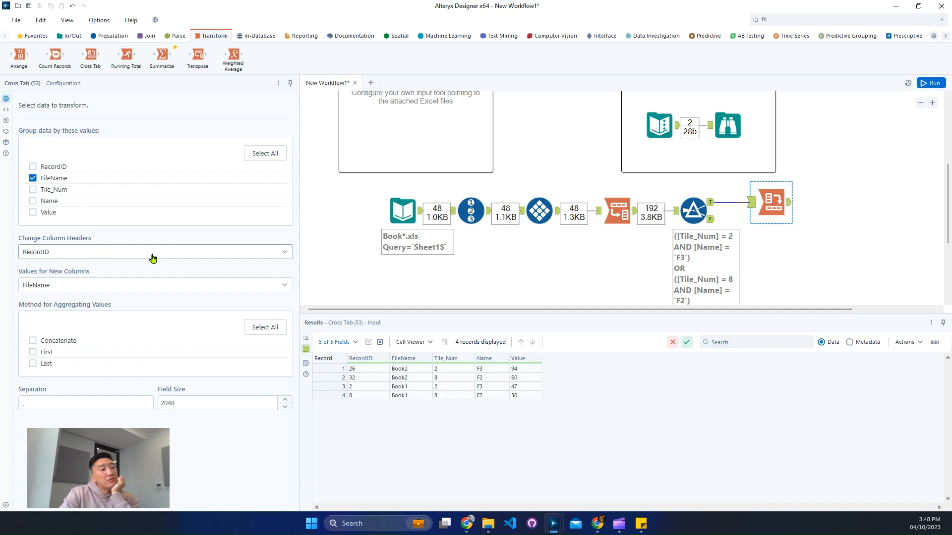
left_click(77, 253)
left_click(65, 317)
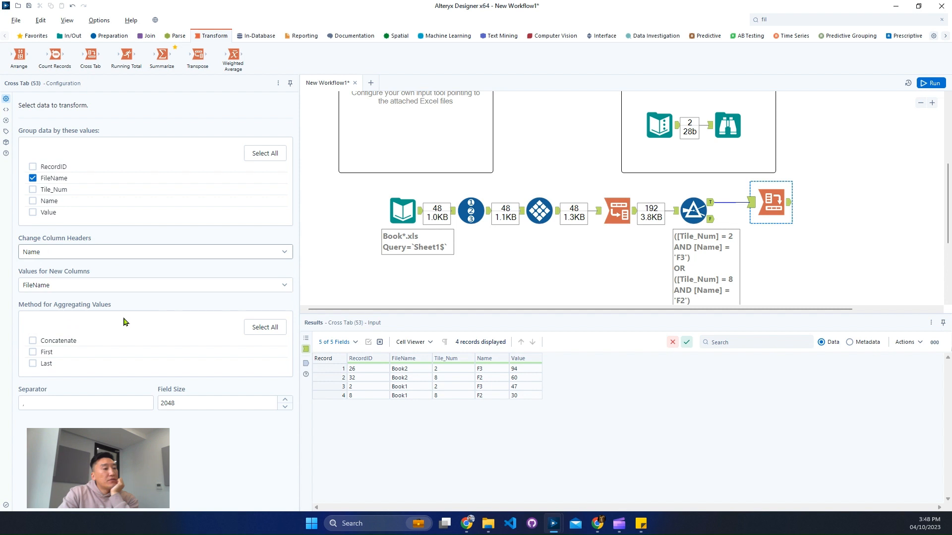
left_click(33, 190)
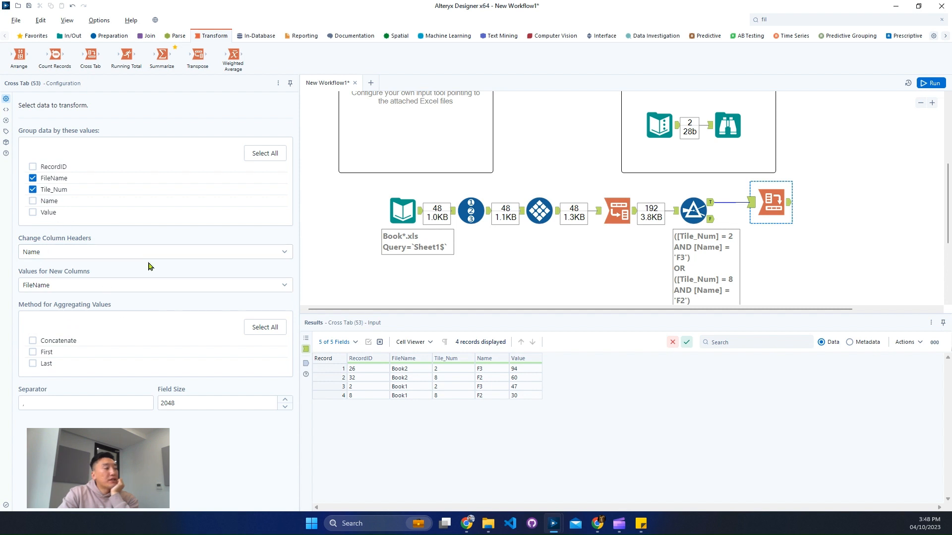
left_click(74, 286)
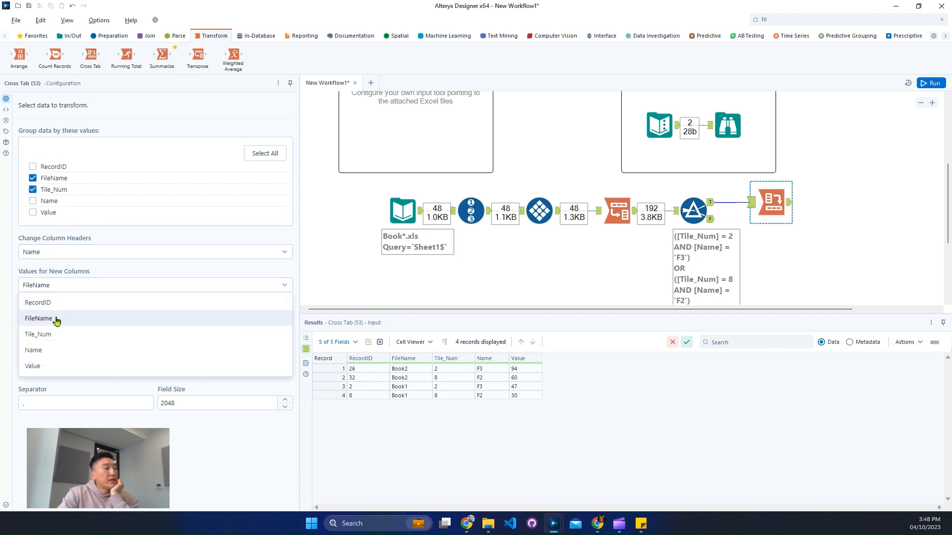
left_click(45, 366)
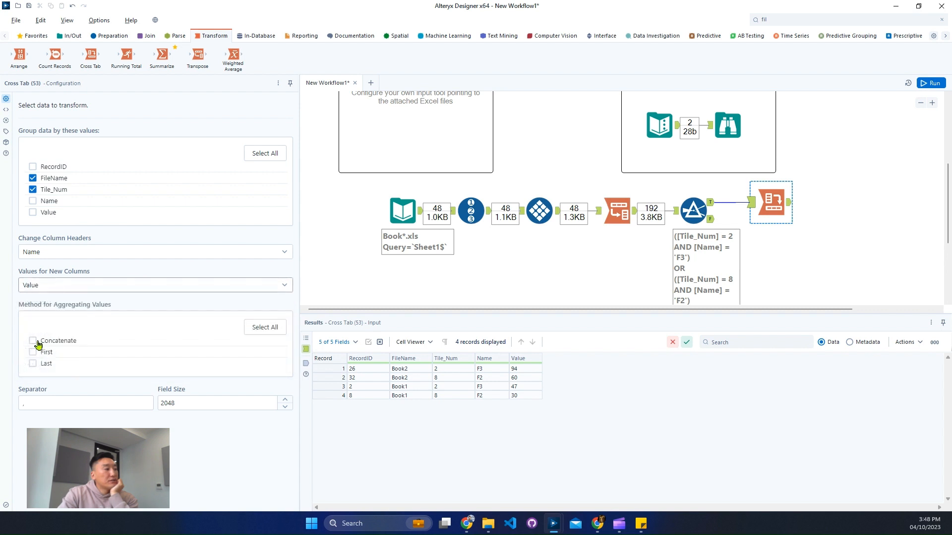
Step: Run the workflow and compare the Cross Tab's output records with its input records
left_click(928, 83)
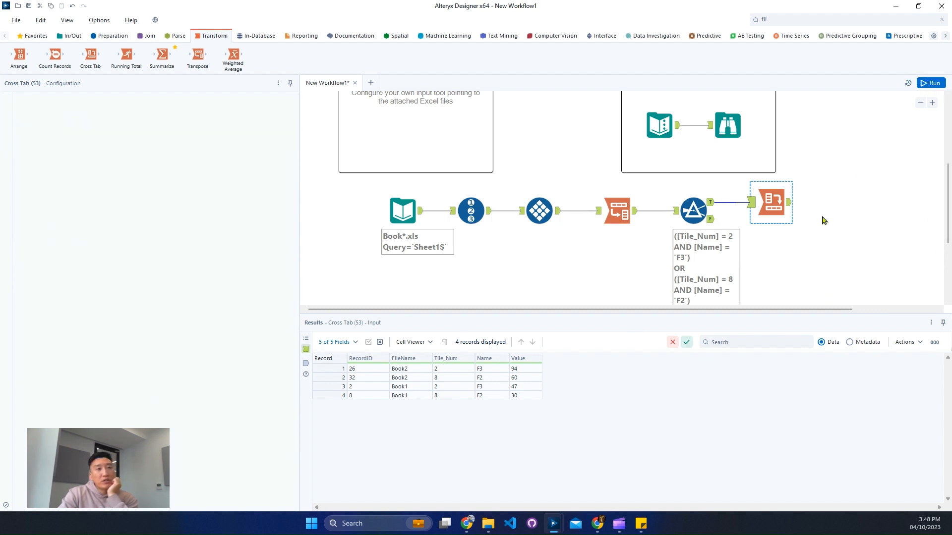
left_click(780, 206)
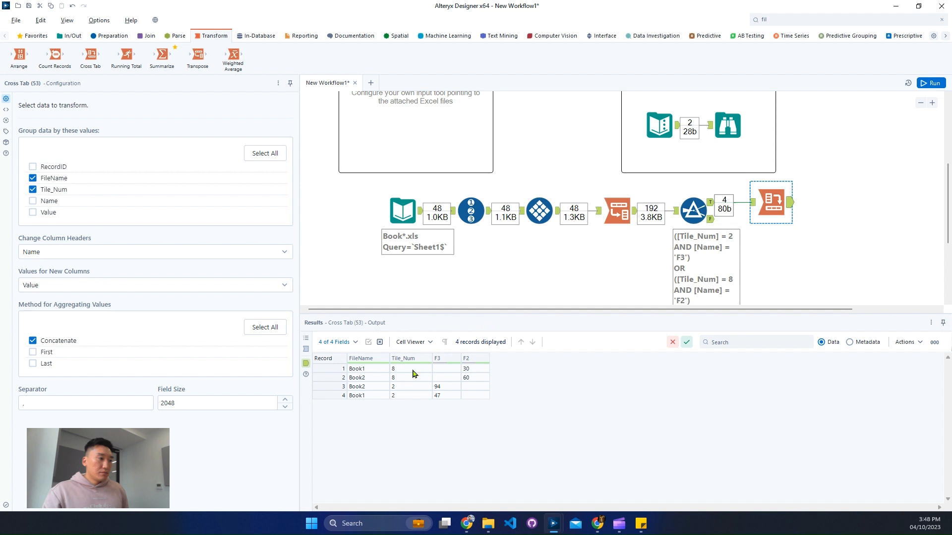
left_click(759, 207)
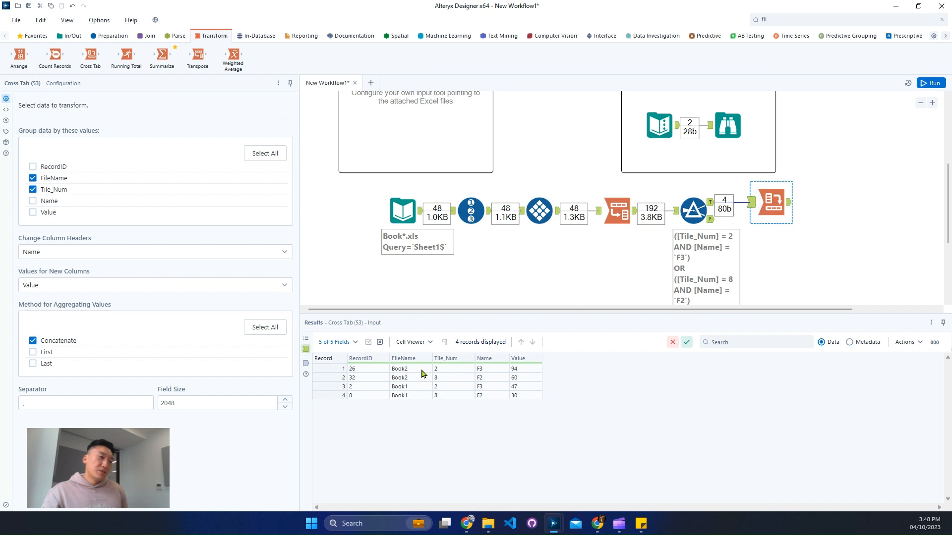
left_click(455, 370)
left_click(488, 371)
left_click(510, 371)
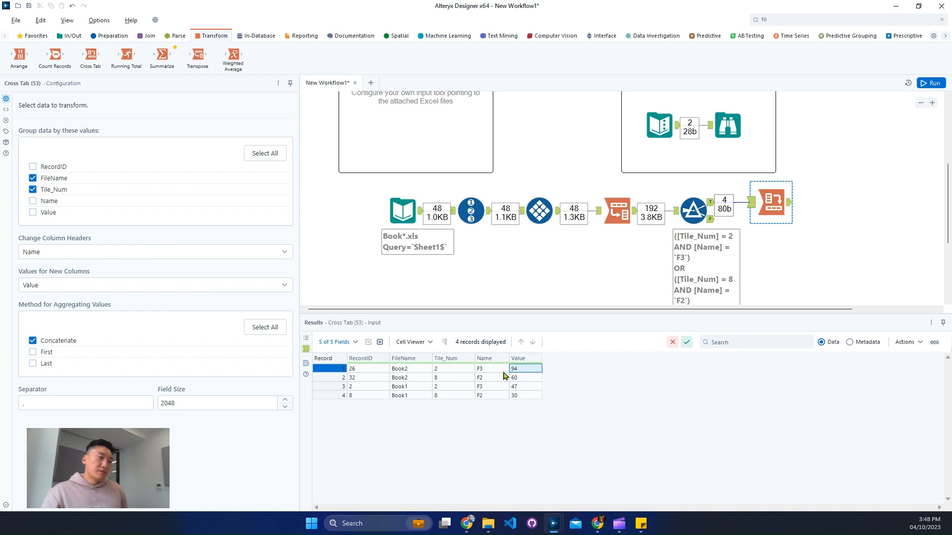
Step: Insert a Formula tool between the Filter and the Cross Tab and name its new output column Header
left_click(821, 20)
type("for")
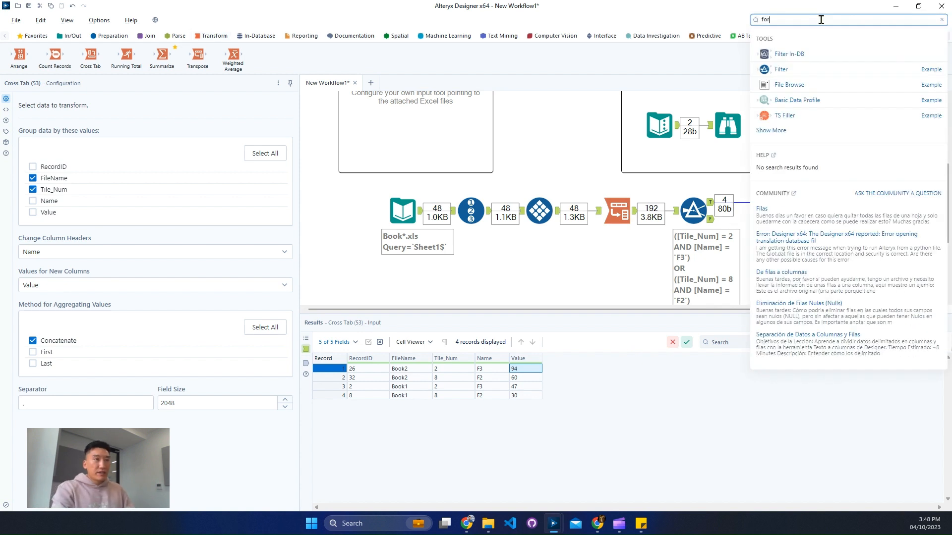
left_click_drag(783, 116, 763, 202)
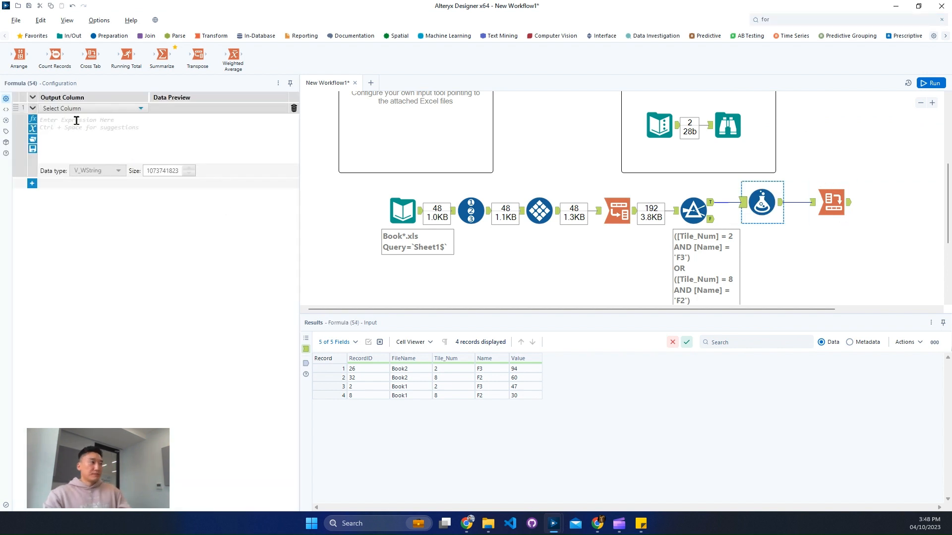
left_click(75, 109)
left_click(74, 117)
type("H")
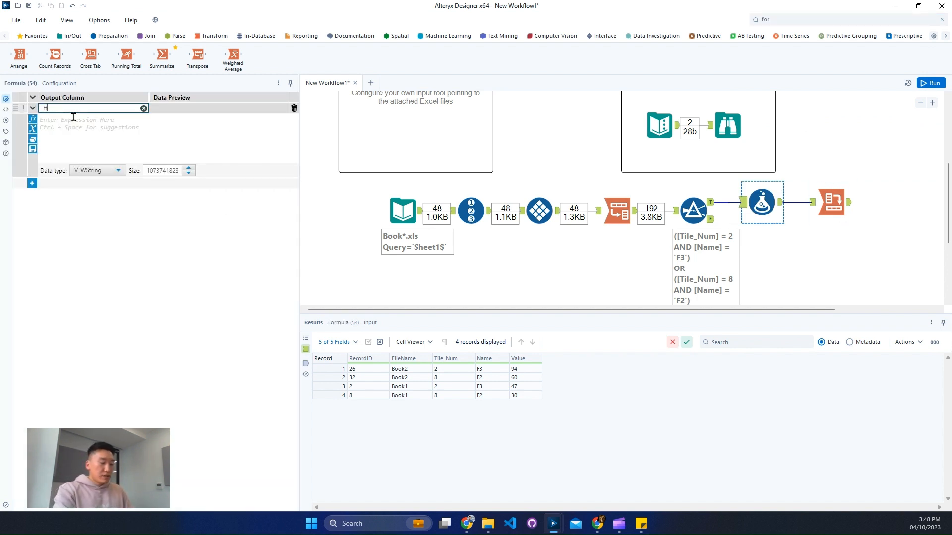
type("eader")
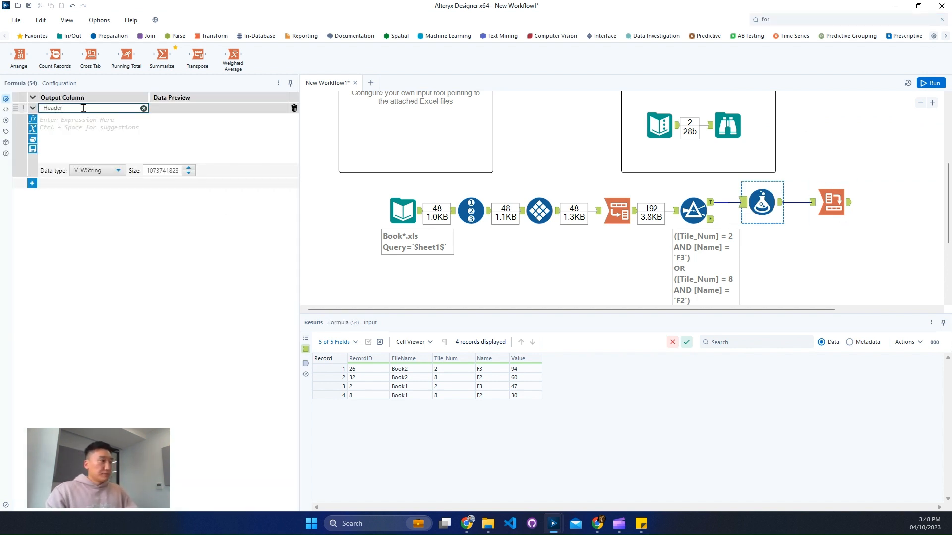
left_click(71, 148)
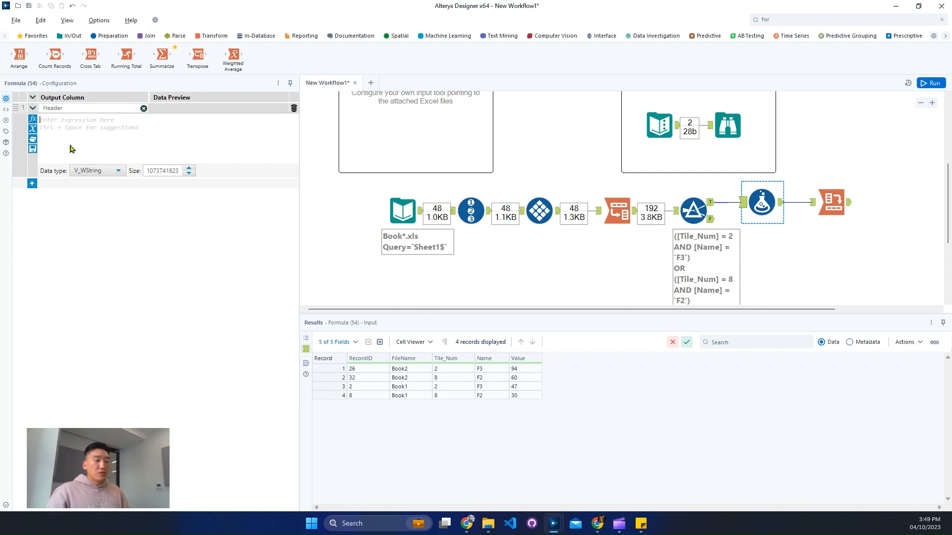
Step: Check the expected column names in the Output container's Browse tool and start the Header expression with 'Row'+
scroll(728, 195, "up", 1)
left_click(729, 194)
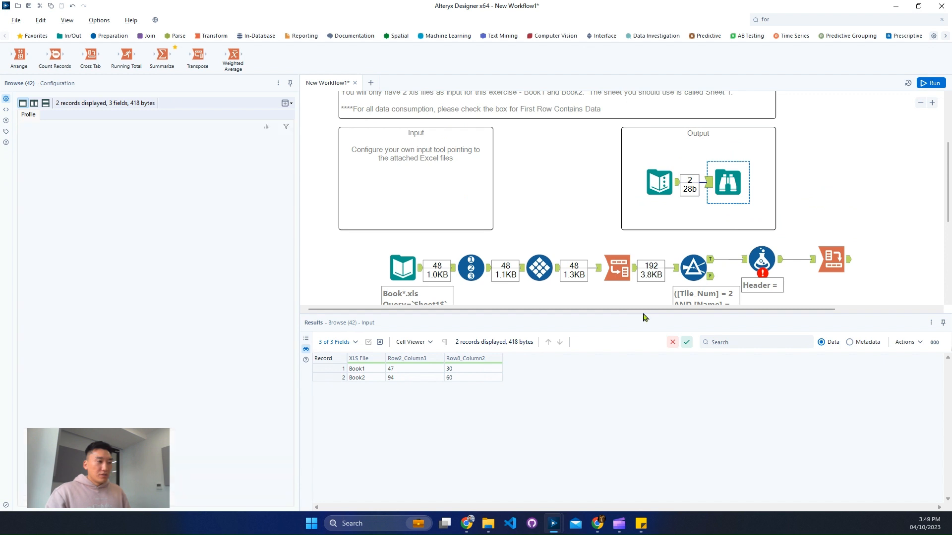
left_click(762, 261)
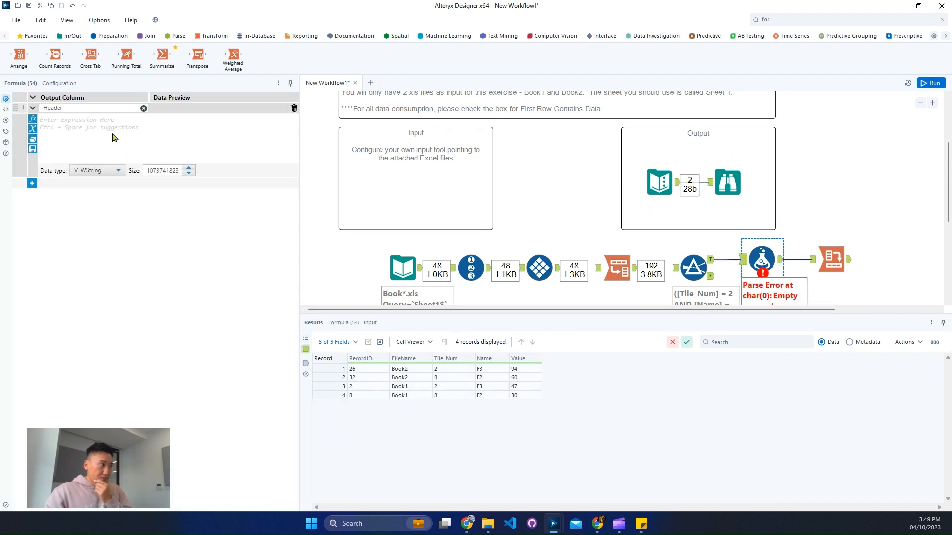
left_click(113, 138)
type("''")
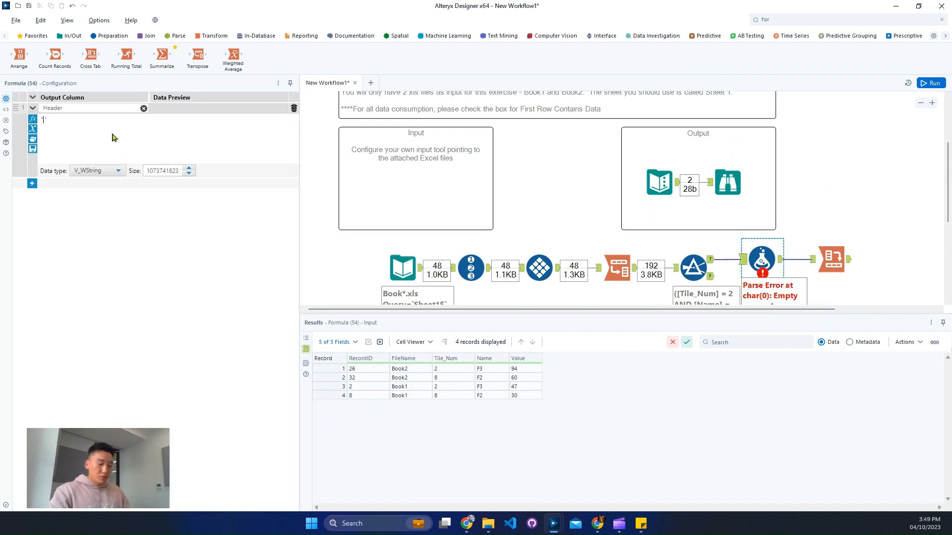
type("Row")
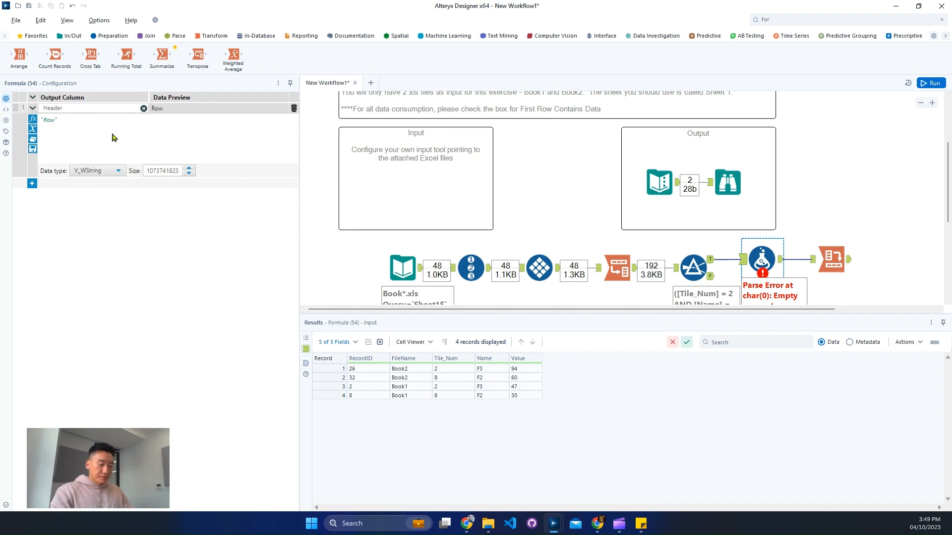
type("+")
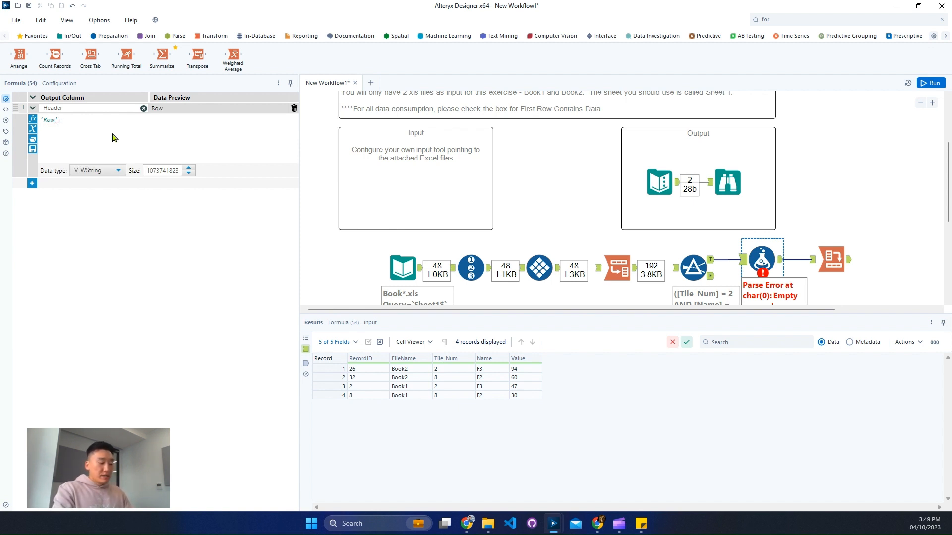
Step: Append ToString([Tile_Num]) to the Header expression, without the decimals argument
type("tos")
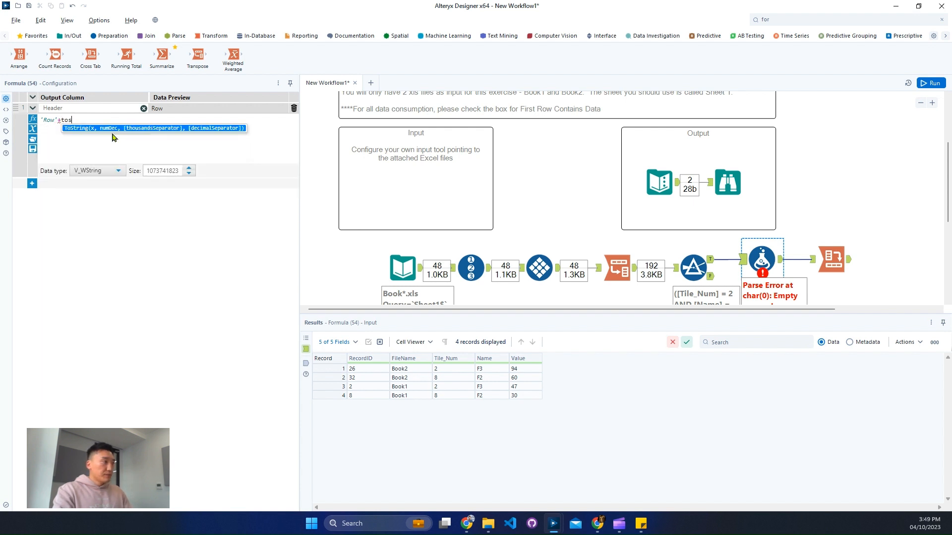
key("Return")
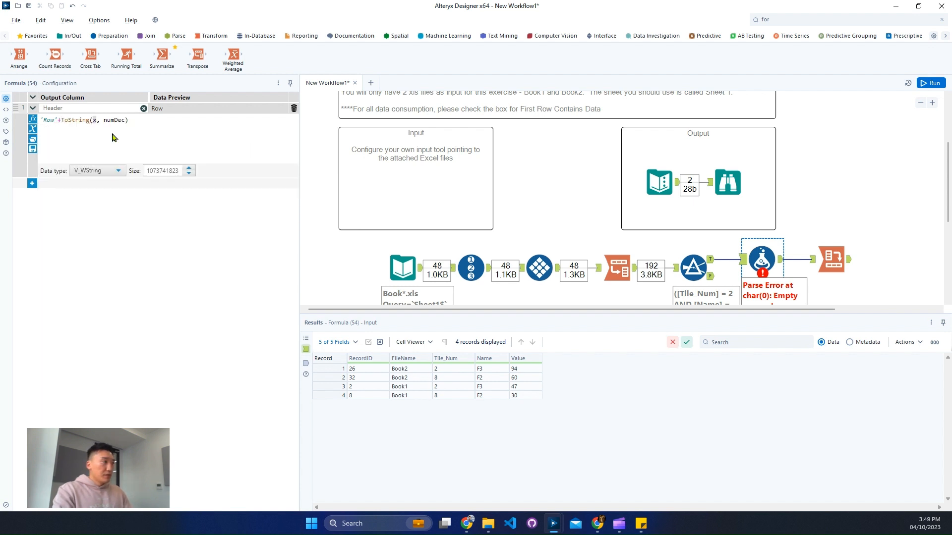
type("tile")
key("Return")
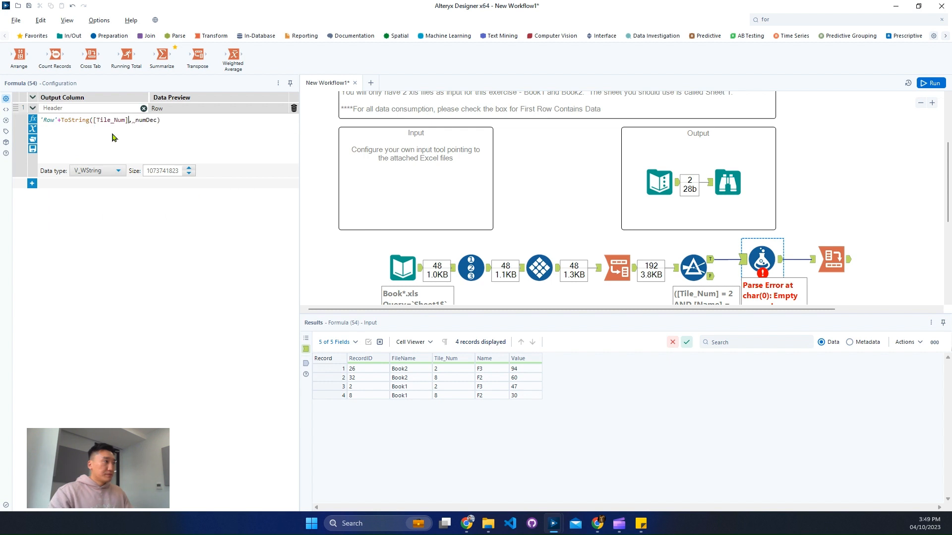
double_click(147, 120)
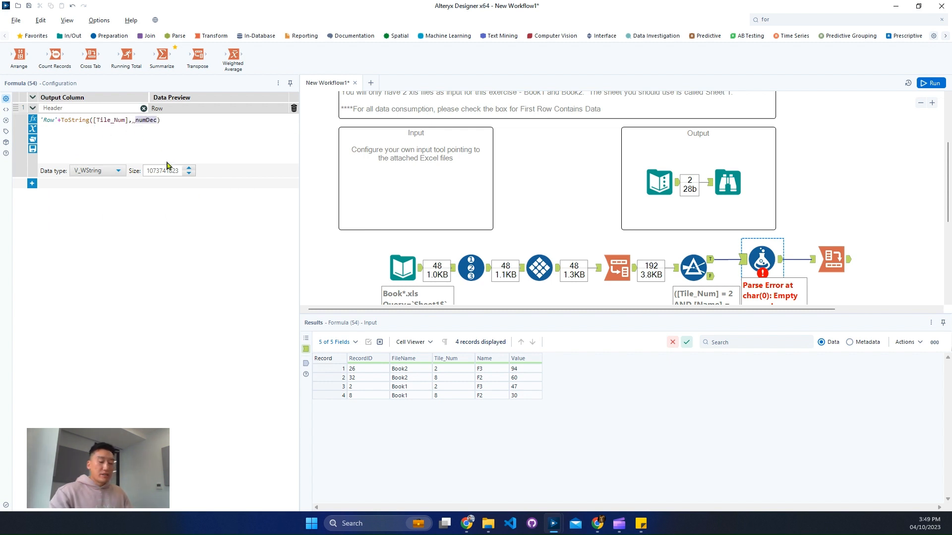
key("BackSpace")
key("BackSpace")
key("BackSpace")
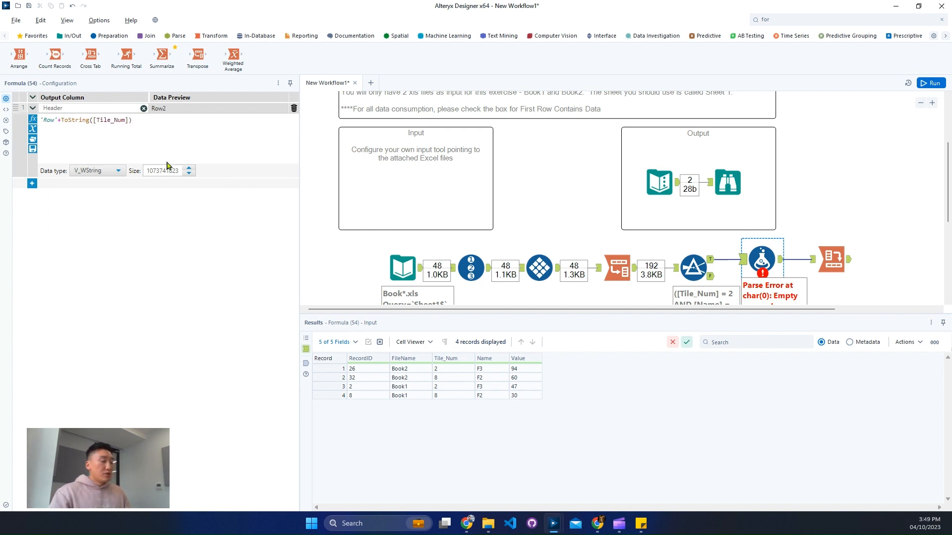
Step: Extend the Header expression with +'_Column'+ after the row number
type("+")
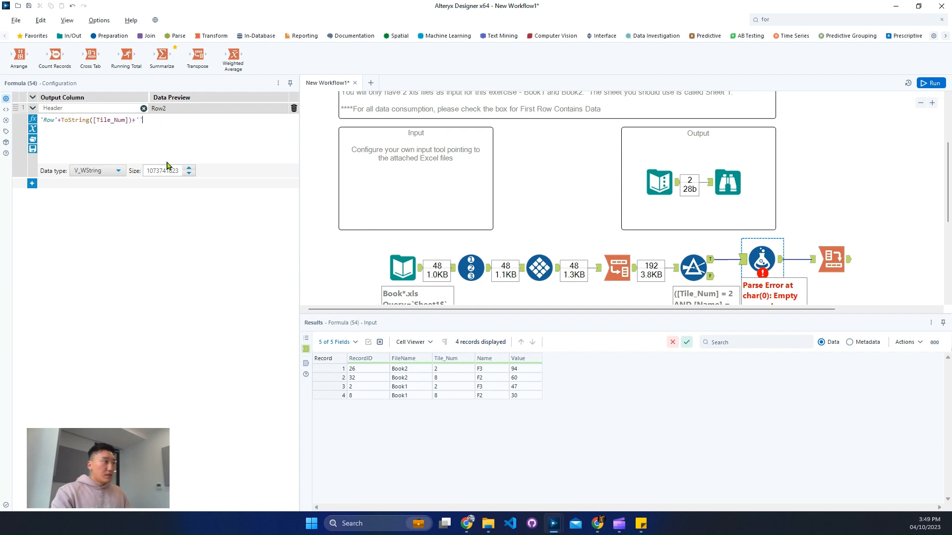
type("'_")
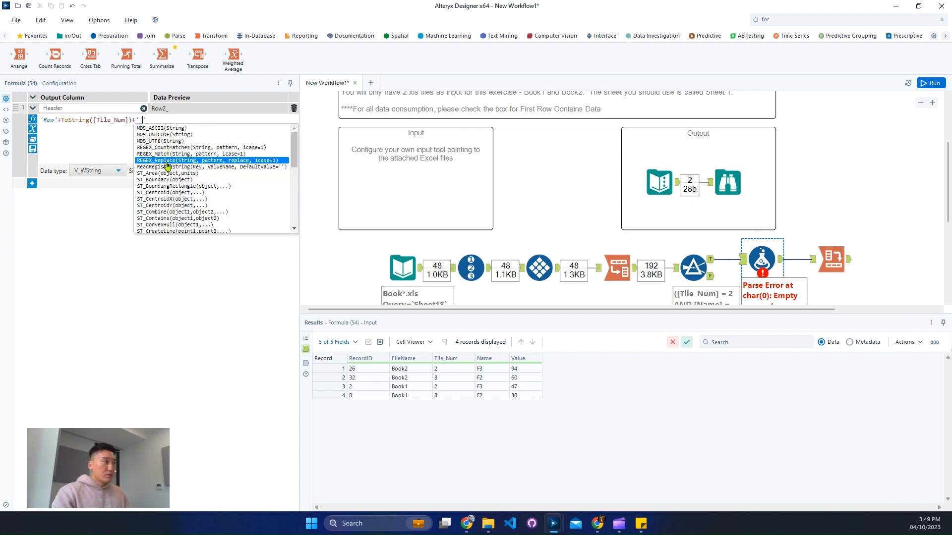
type("+")
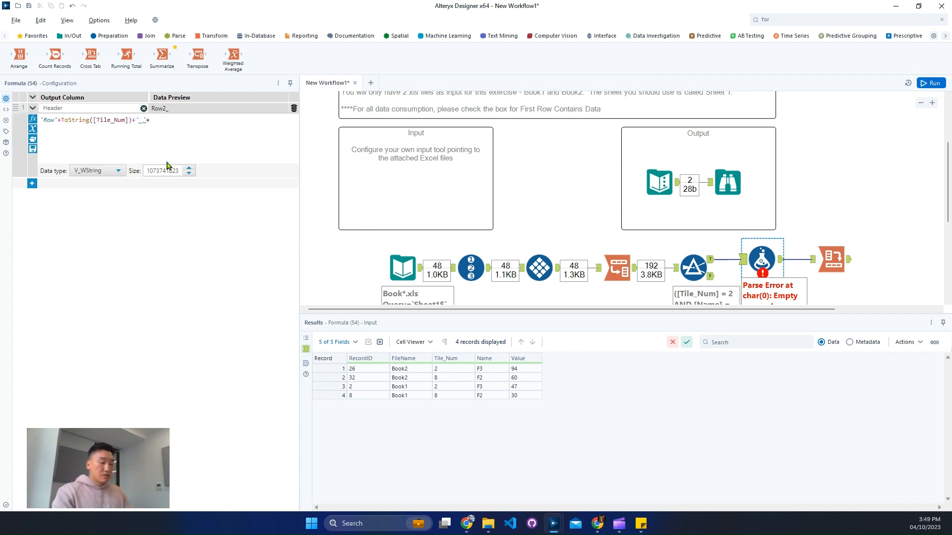
type("Colun")
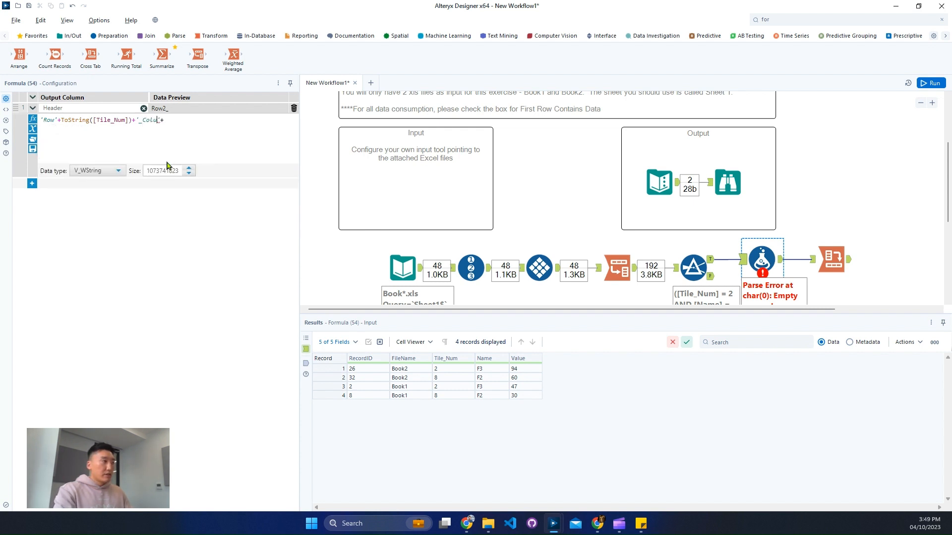
type("n")
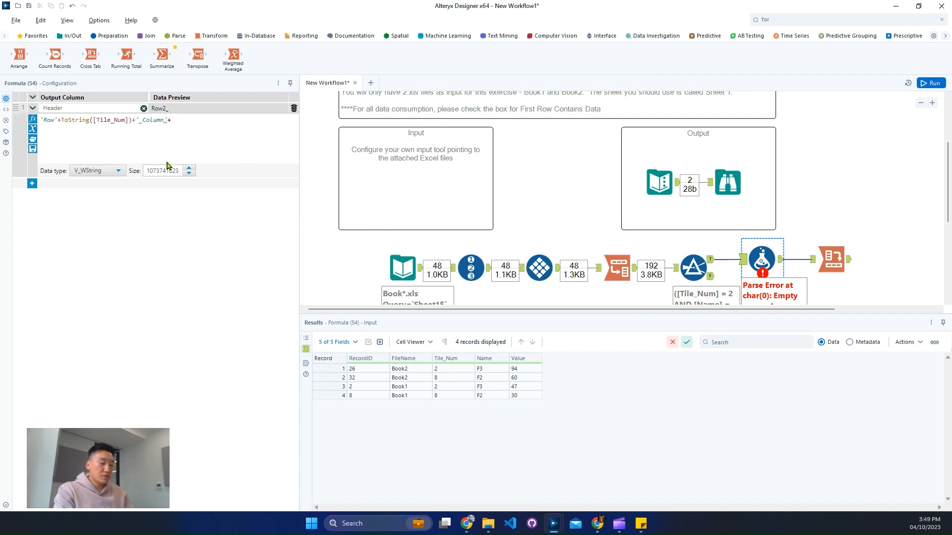
Step: Complete the Header expression by appending Replace([Name], 'F', '') after '_Column'+
type("replace")
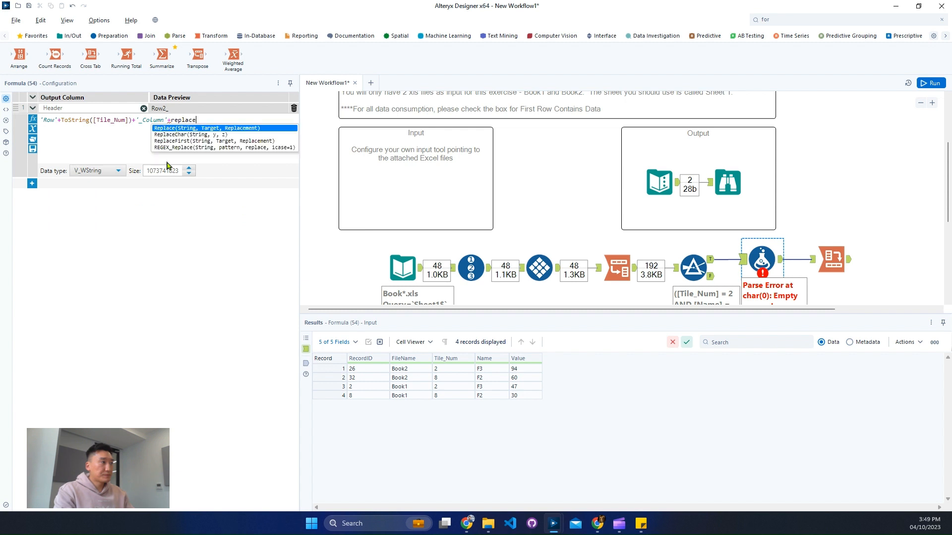
key("Return")
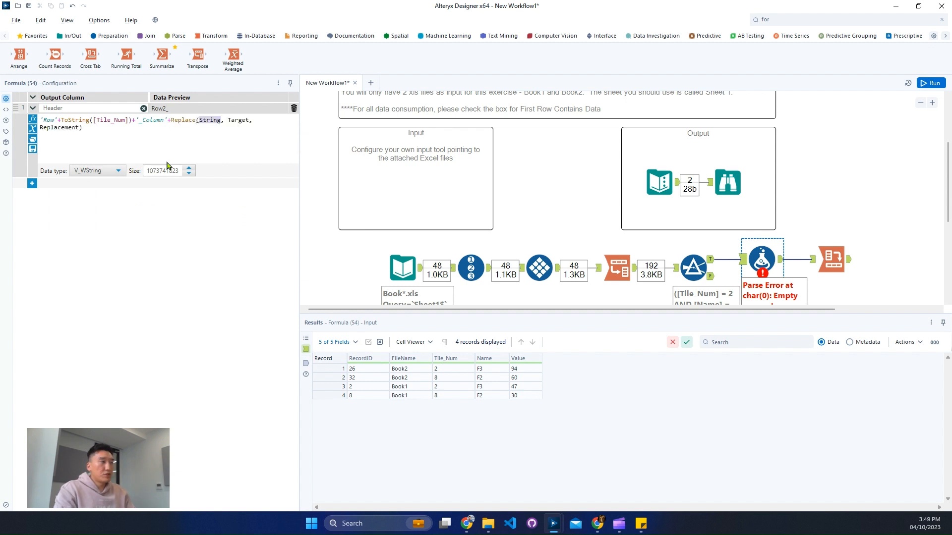
type("name")
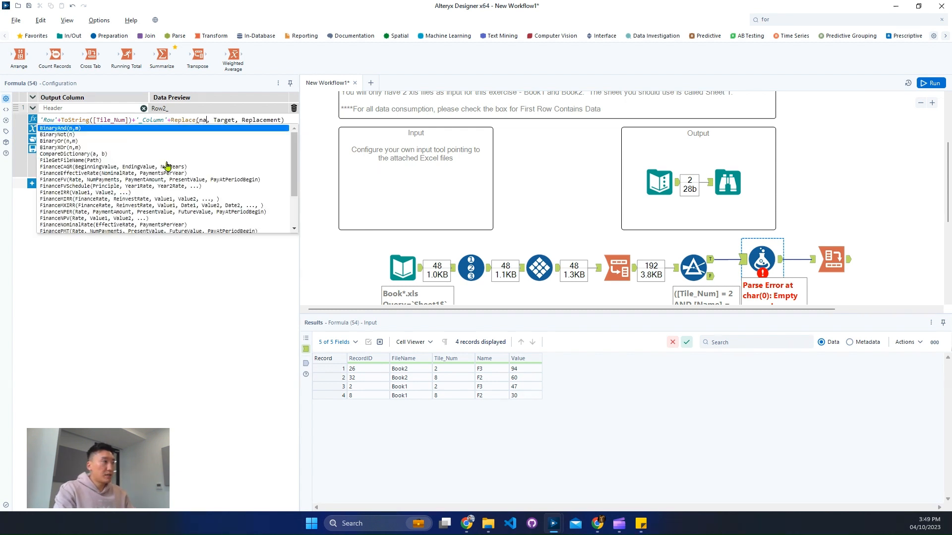
key("Down")
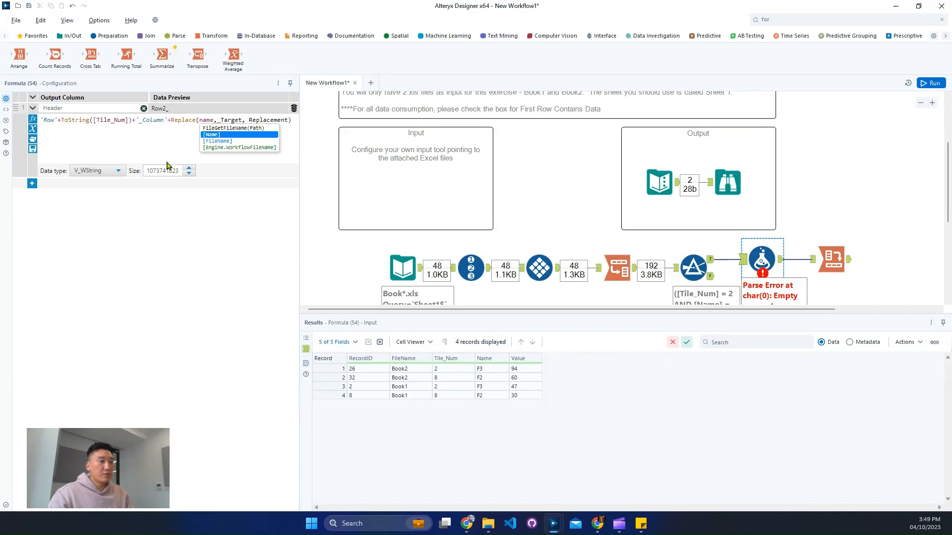
key("Return")
double_click(237, 121)
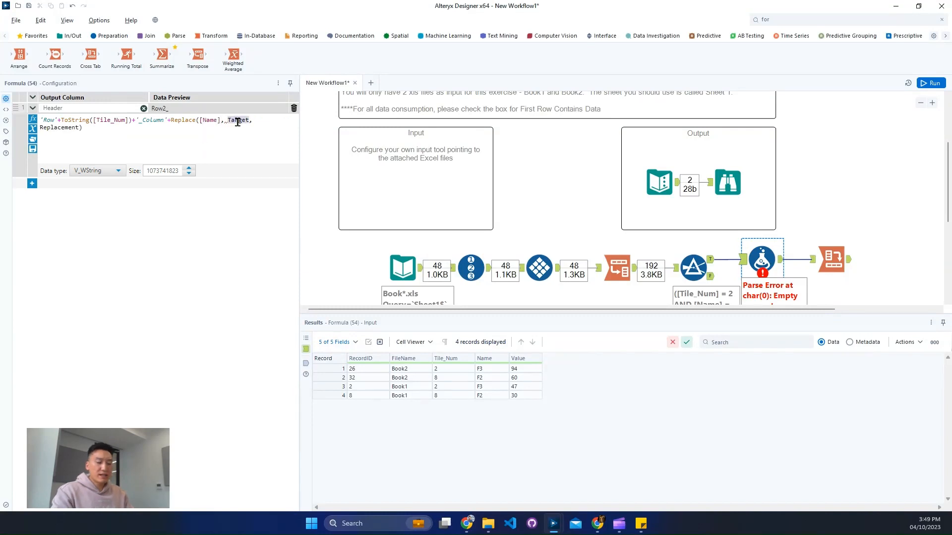
type("'F")
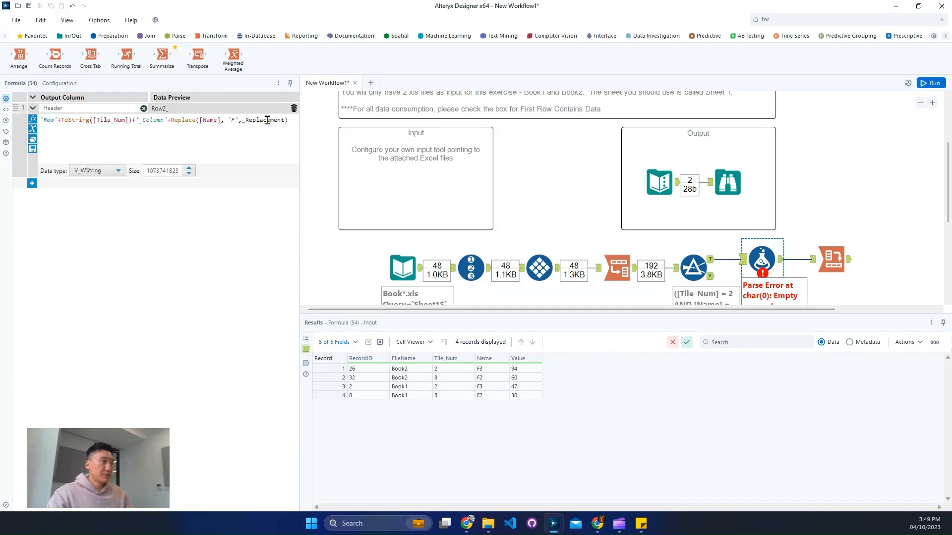
double_click(267, 120)
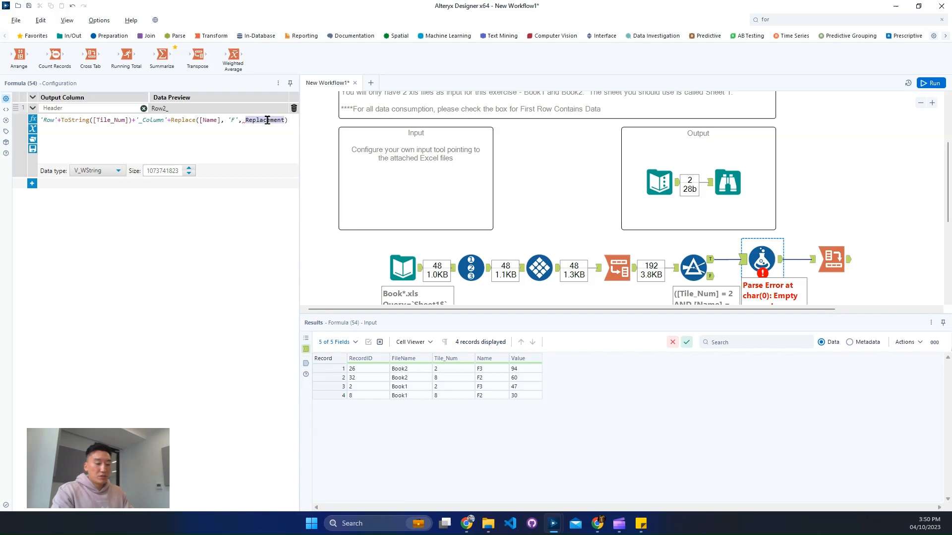
type("''")
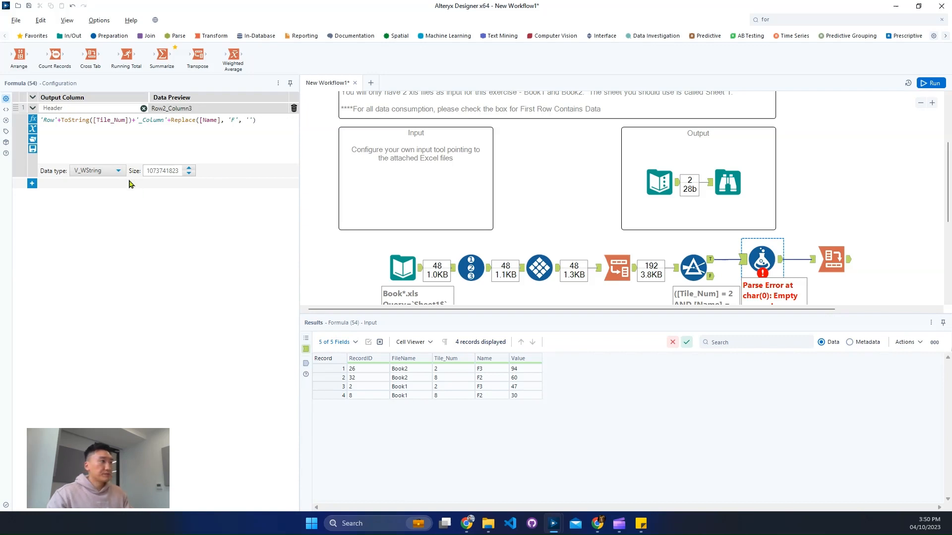
Step: Set the Cross Tab to take column headers from Header and group only by FileName, and run the workflow
left_click(817, 271)
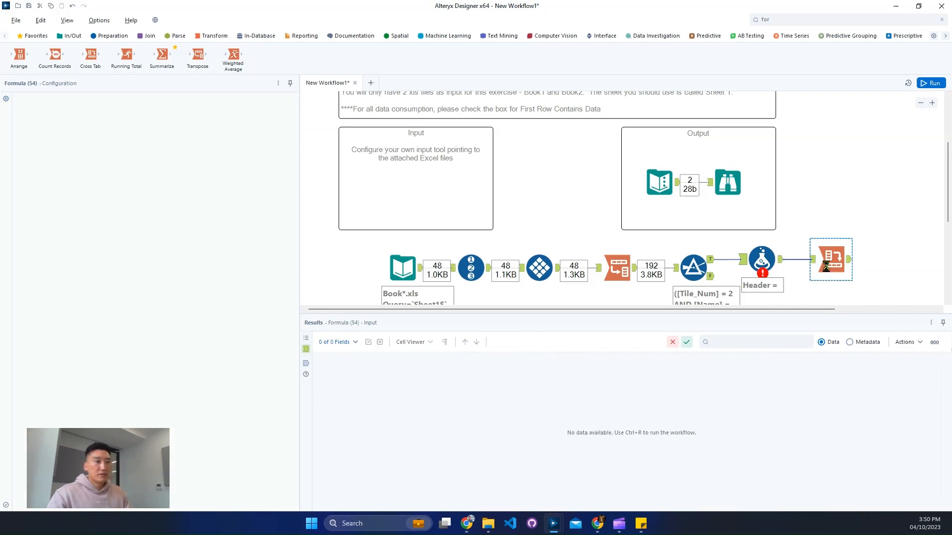
left_click(76, 265)
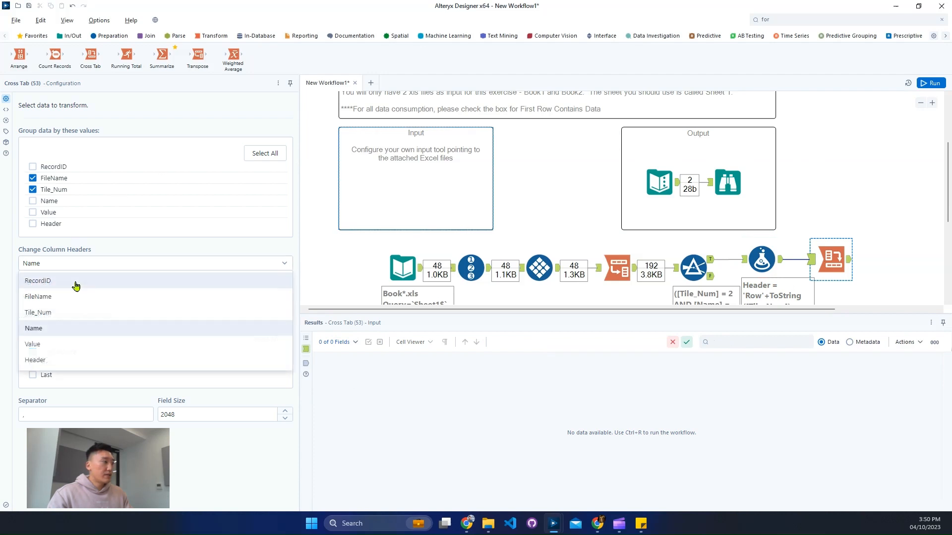
left_click(86, 362)
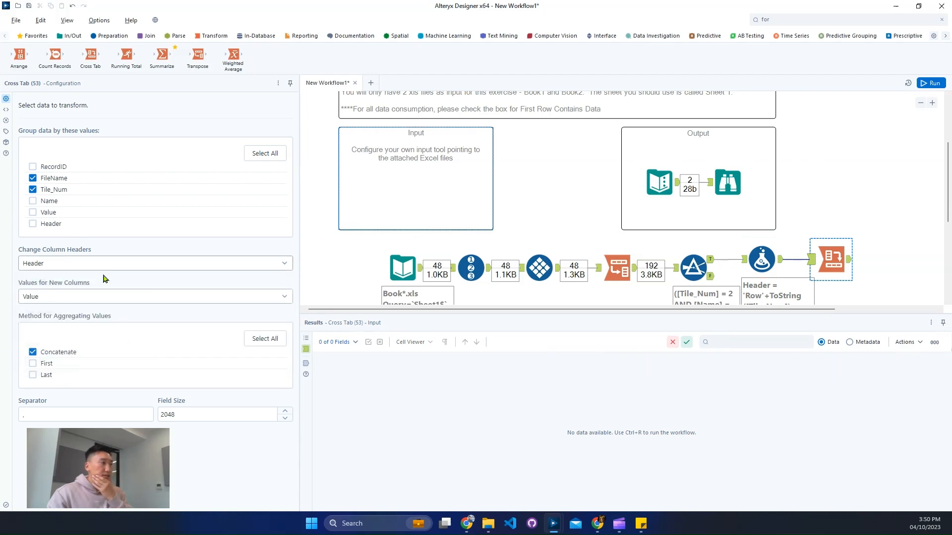
left_click(34, 191)
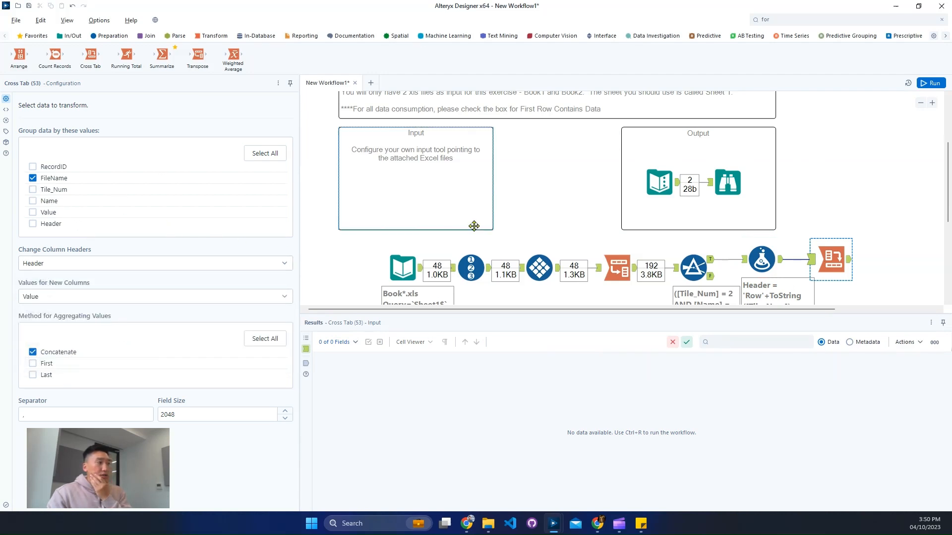
left_click(930, 85)
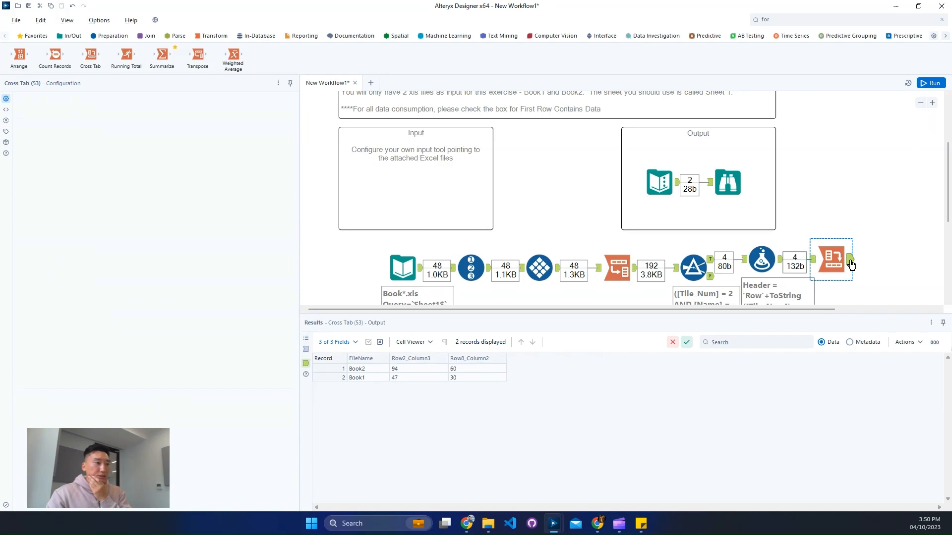
Step: Compare the Cross Tab results with the expected table in the Output container's Browse tool
left_click(728, 182)
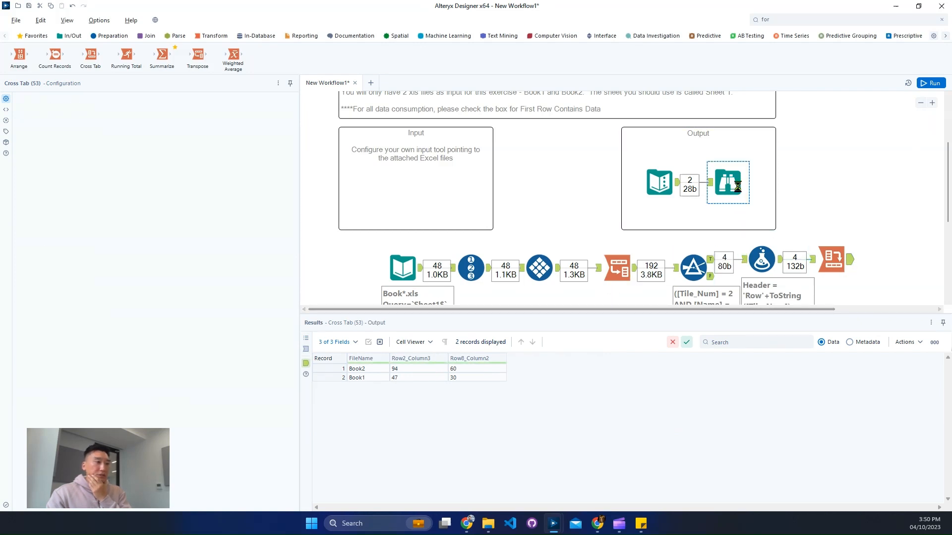
left_click(831, 259)
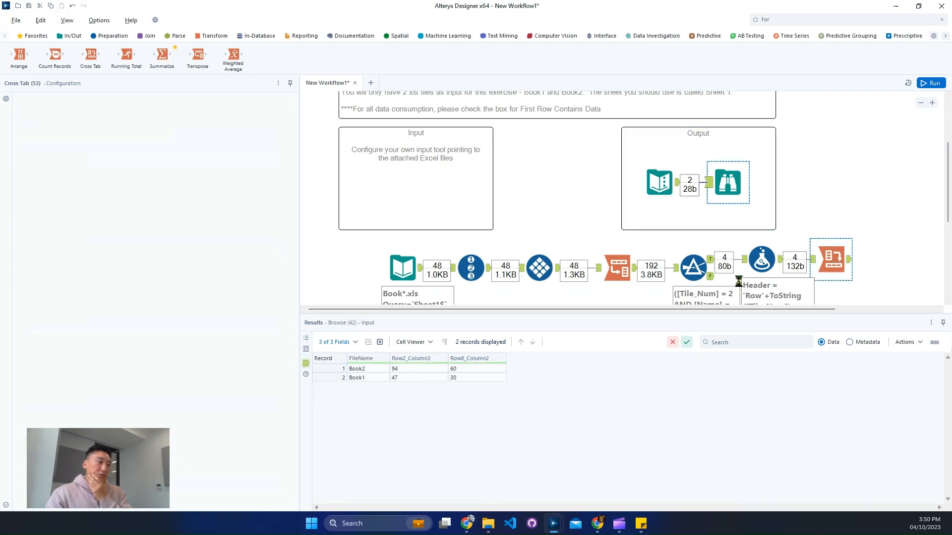
left_click(419, 378)
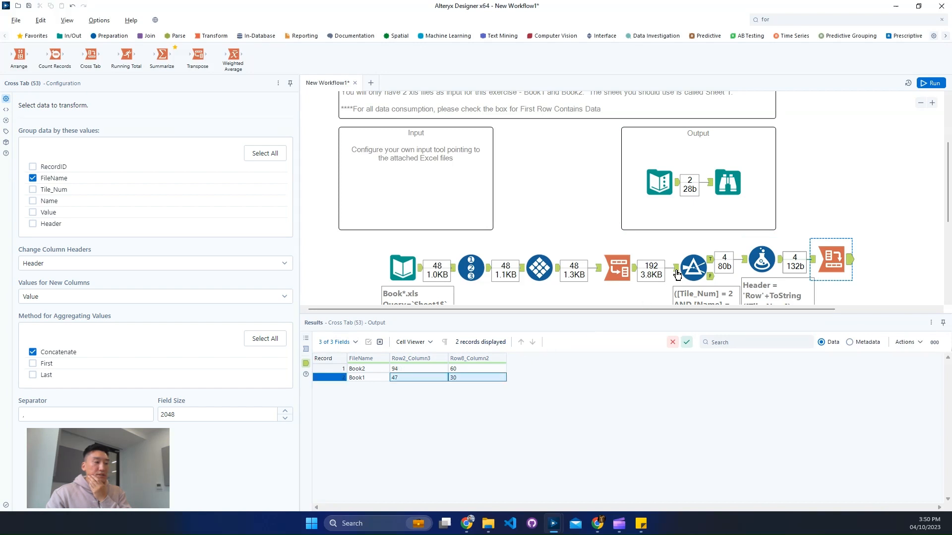
left_click(739, 180)
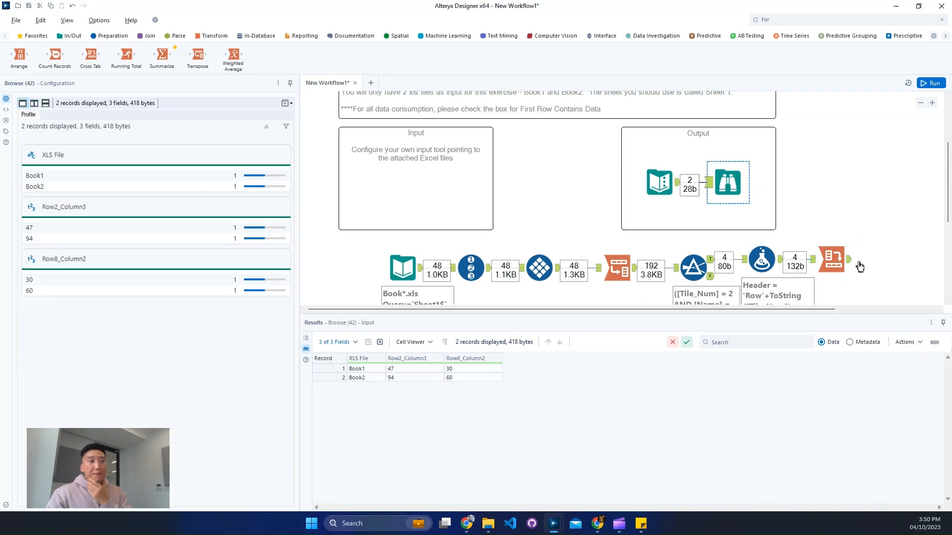
Step: Review the configuration and output of the Input Data, Record ID, Tile and Transpose tools, ending with the Cross Tab results
scroll(802, 263, "down", 1)
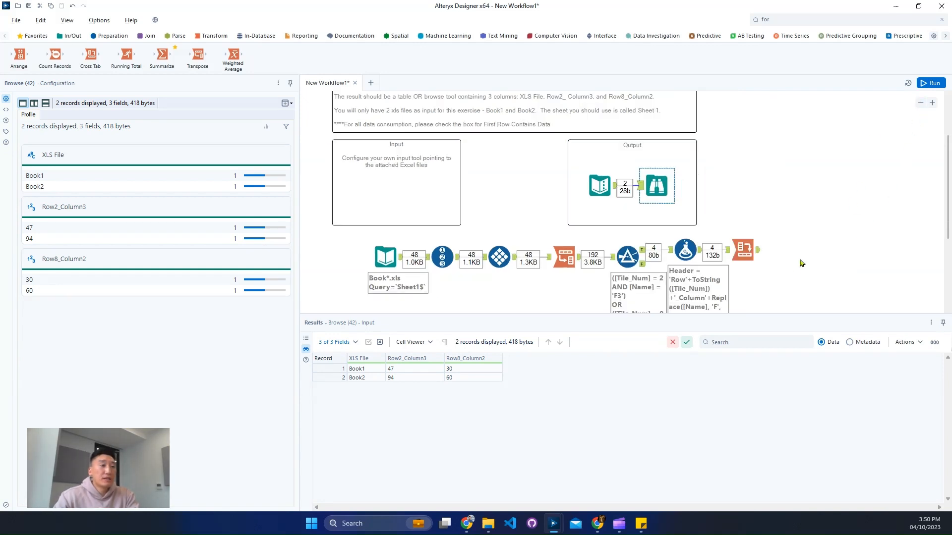
scroll(799, 263, "up", 1)
left_click(932, 104)
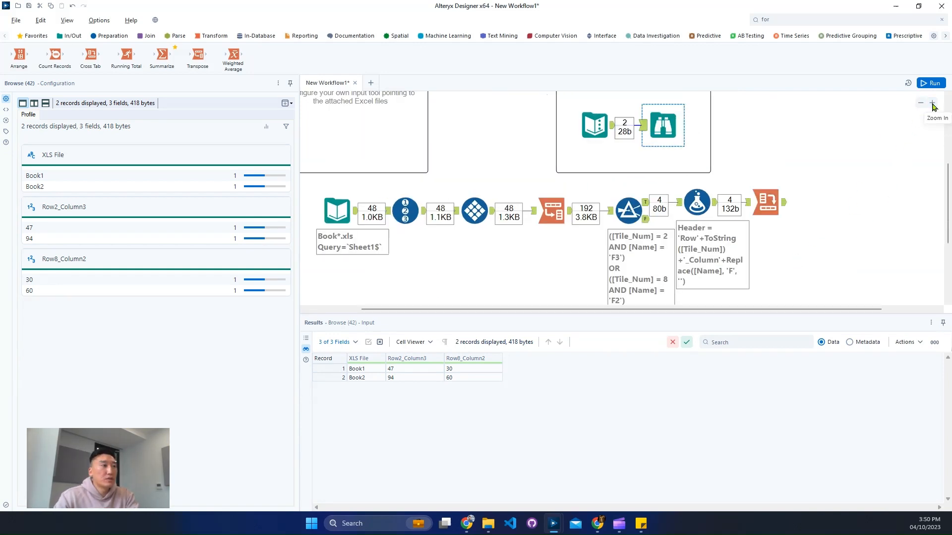
left_click_drag(642, 309, 582, 310)
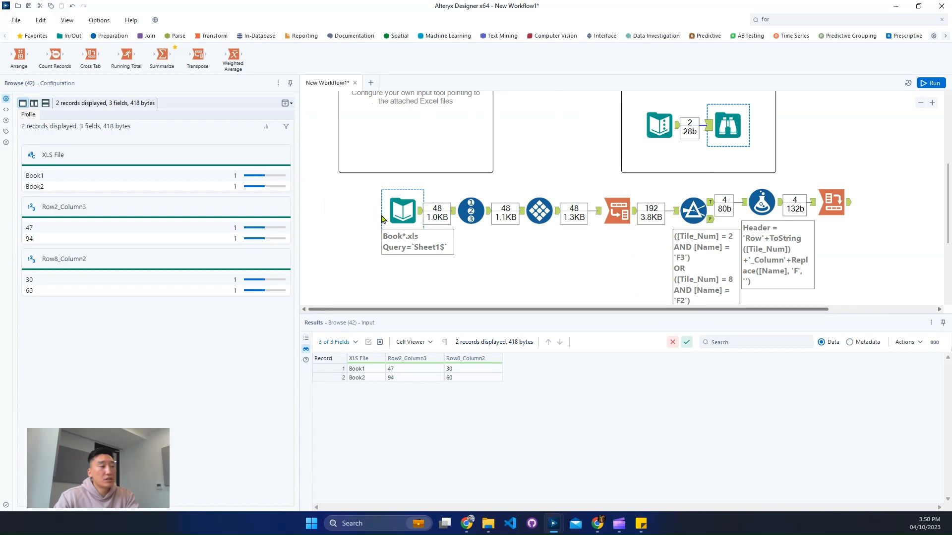
left_click(388, 212)
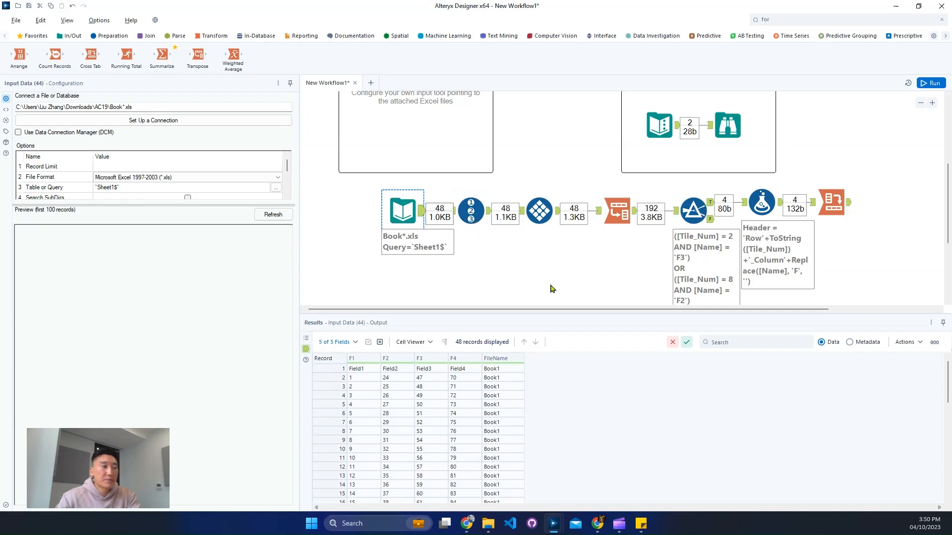
left_click(464, 221)
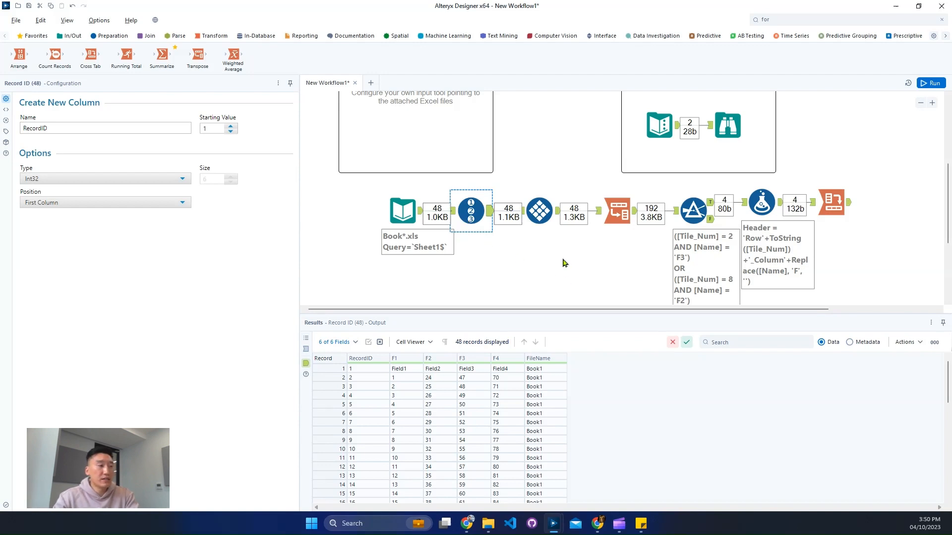
left_click(560, 214)
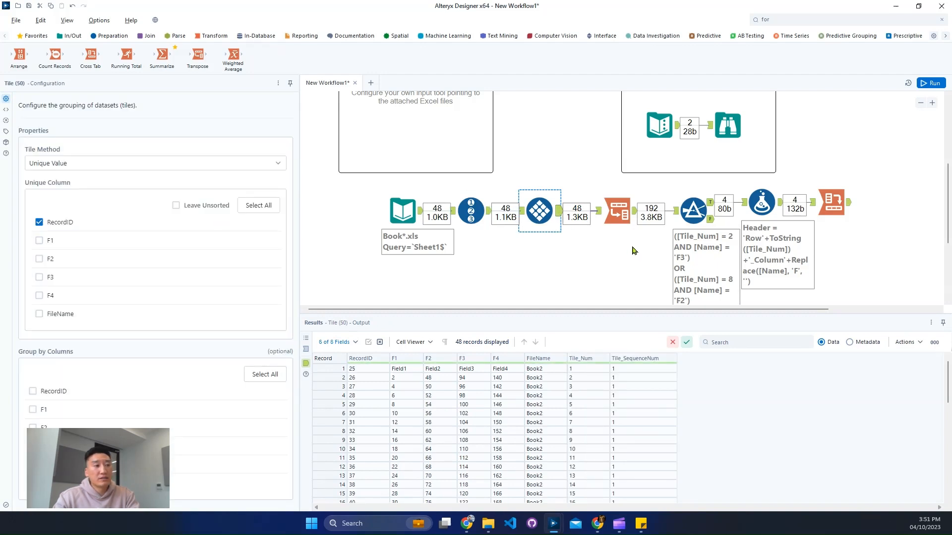
left_click(637, 231)
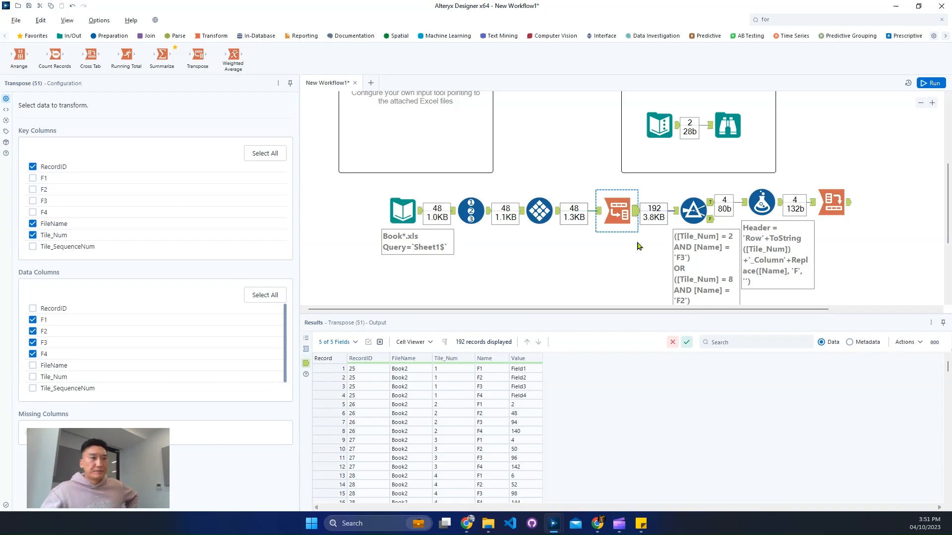
left_click(892, 228)
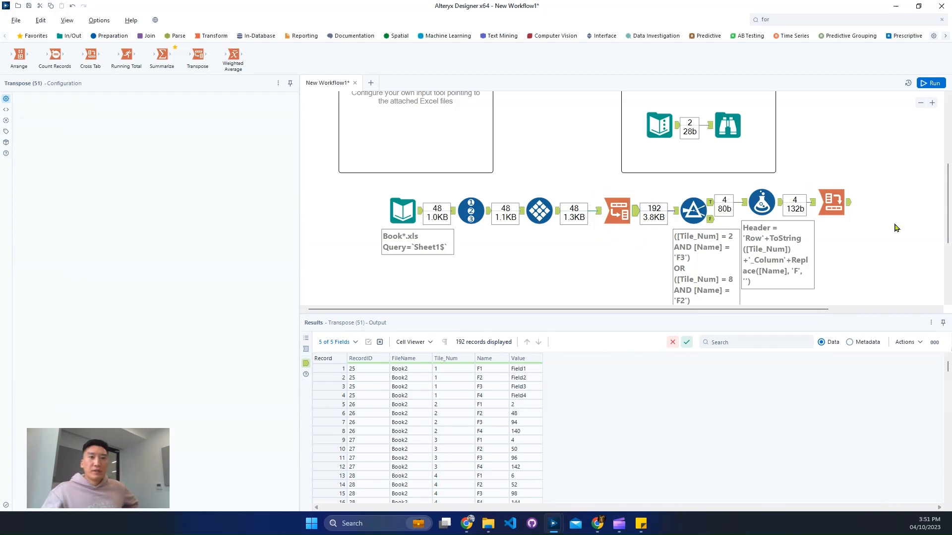
left_click(845, 205)
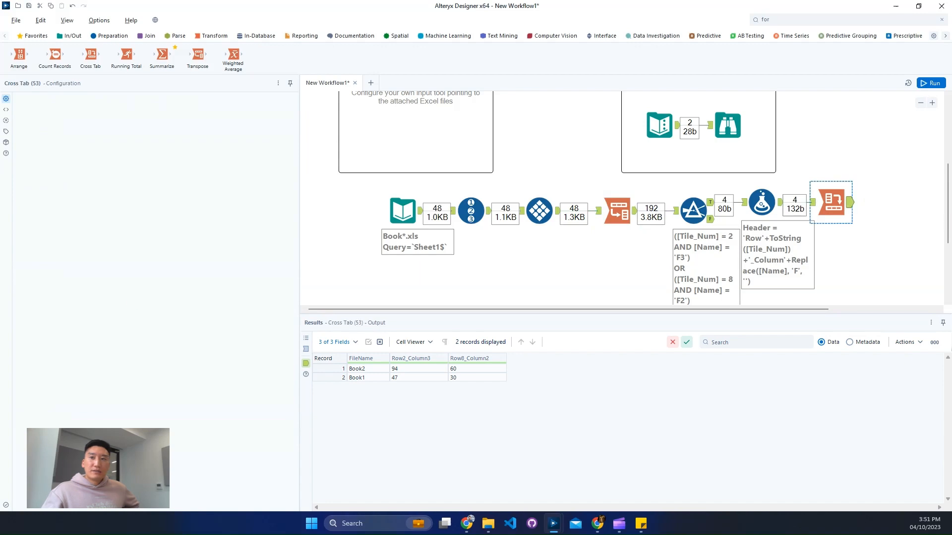